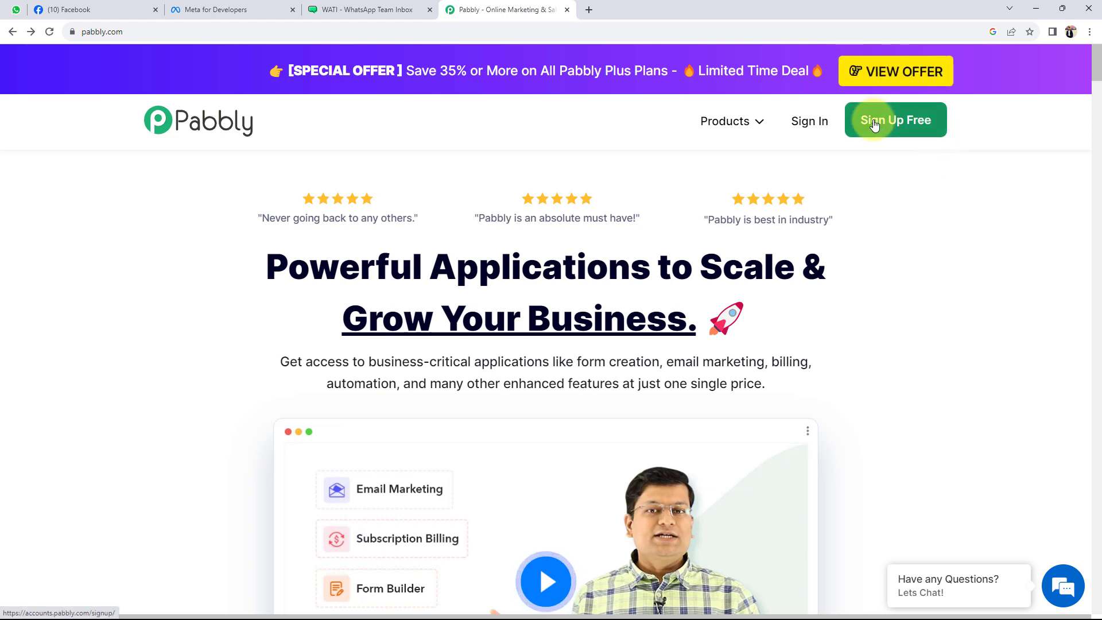
Sign in to Pabbly, dismiss the chat popup and launch Pabbly Connect from All Apps
left_click(806, 125)
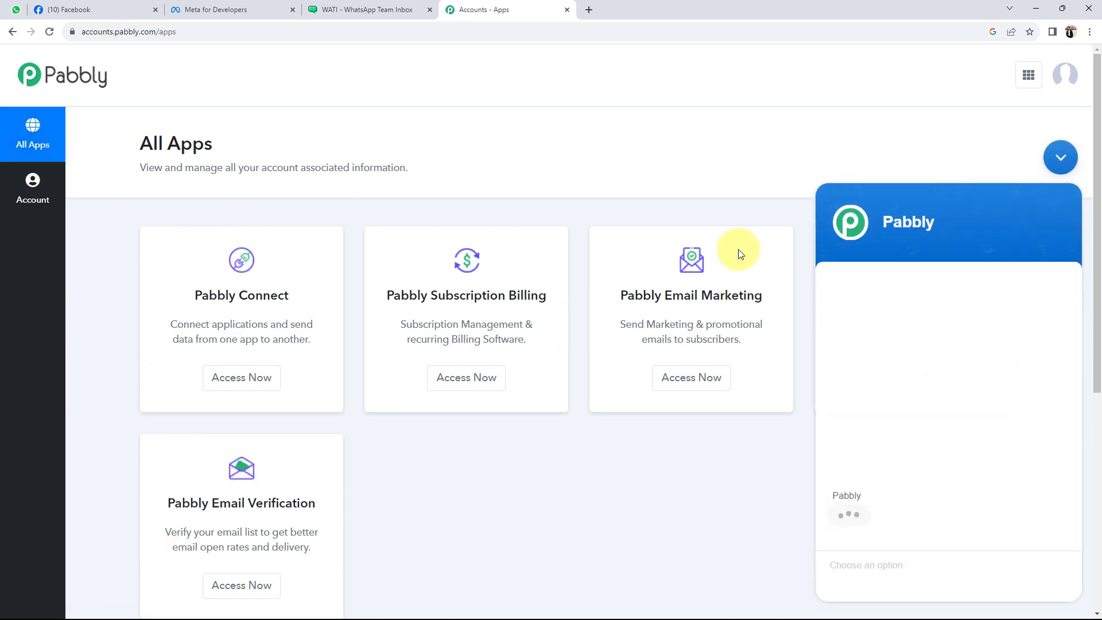
left_click(1058, 156)
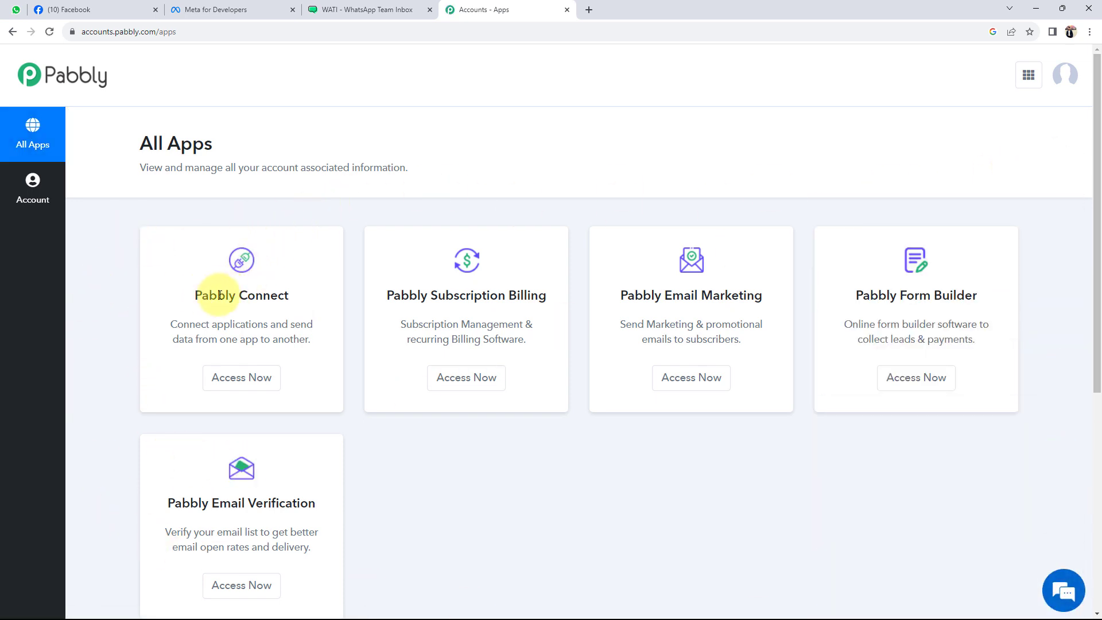
left_click_drag(201, 296, 270, 295)
left_click(240, 378)
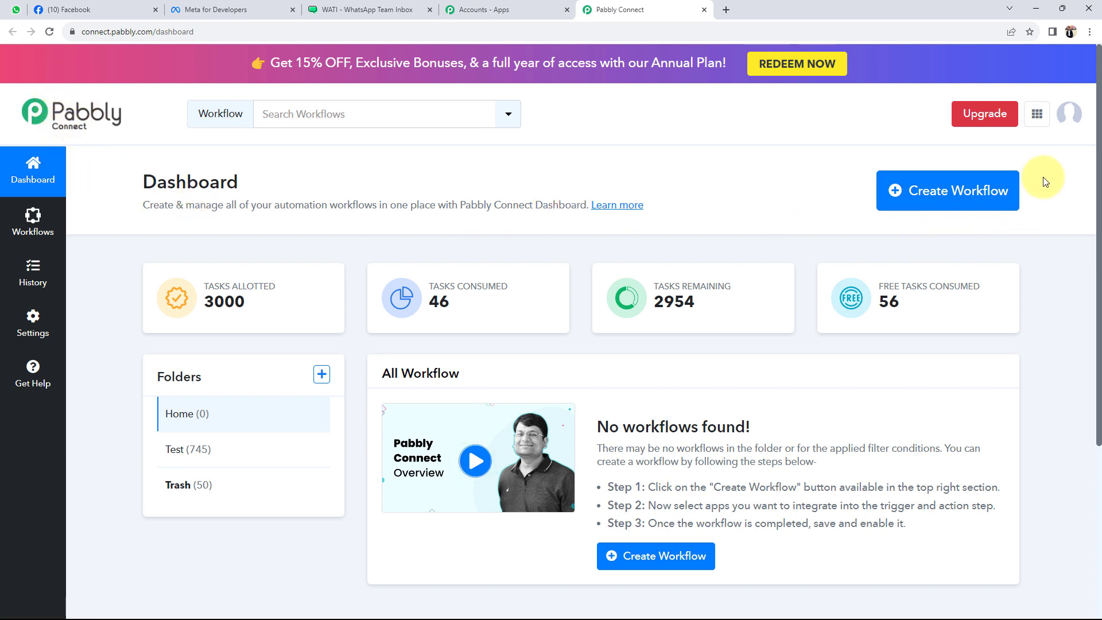
Create a workflow named 'WhatsApp Marketing for Media & Entertainment Industry' in the Home folder
left_click(977, 191)
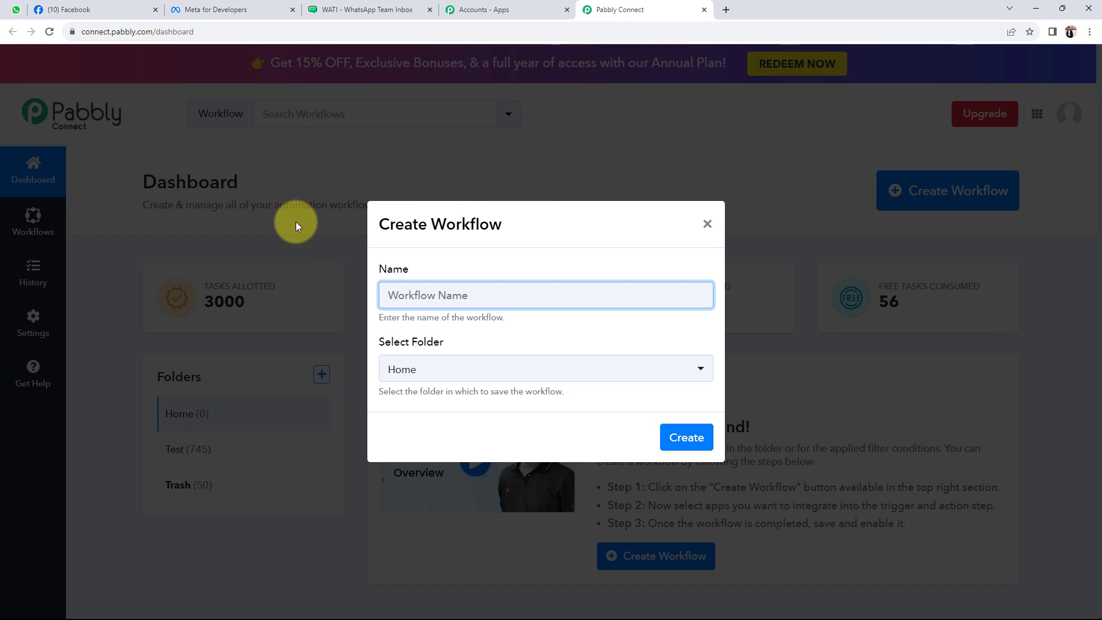
type("WhatsApp Marketing for Media & Entertainment Industry")
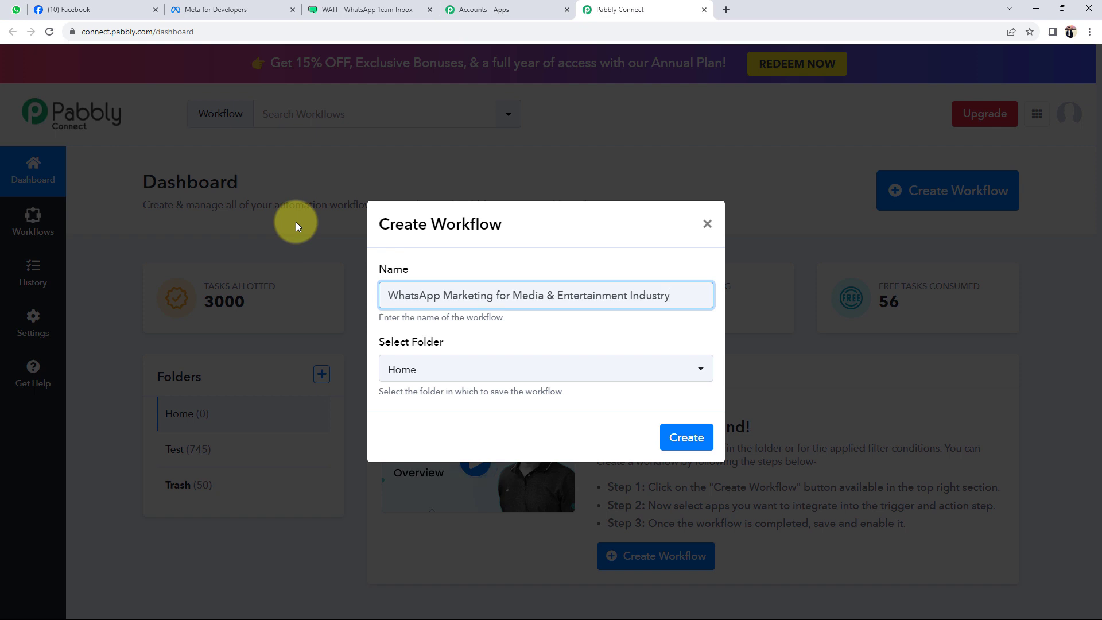
left_click(403, 373)
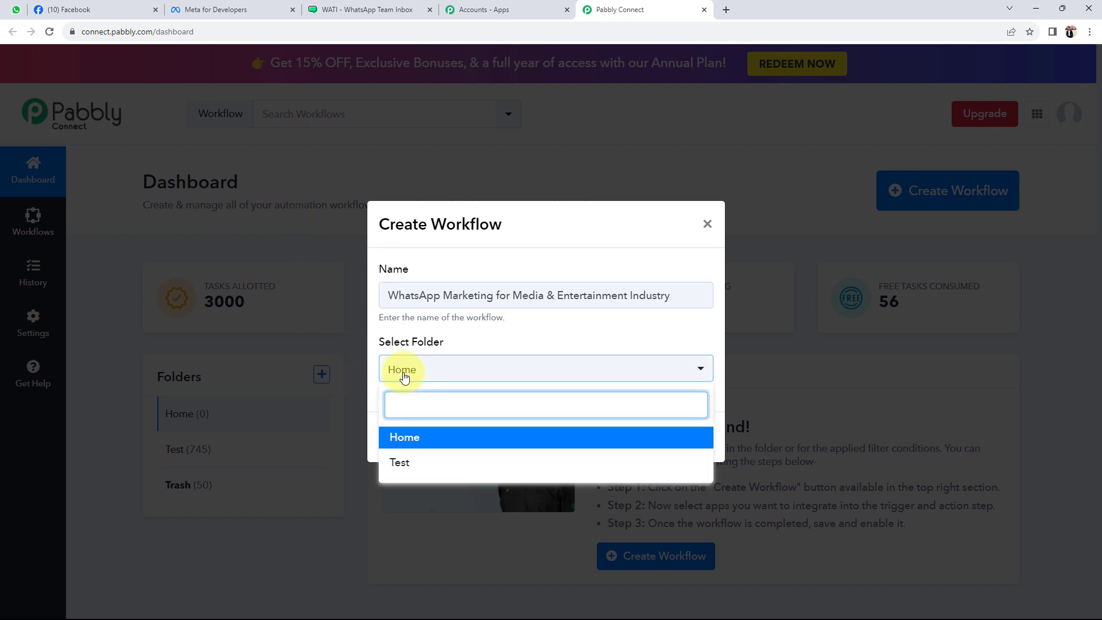
left_click(405, 439)
left_click(679, 438)
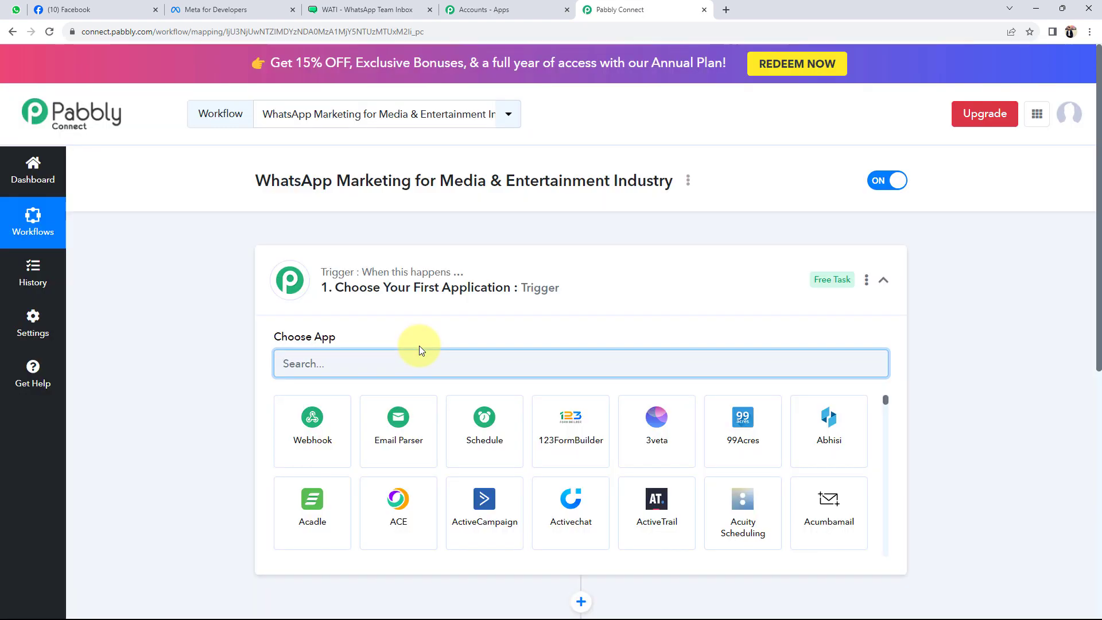
Collapse the trigger step to reveal the empty trigger and action, then switch to Facebook
left_click(667, 274)
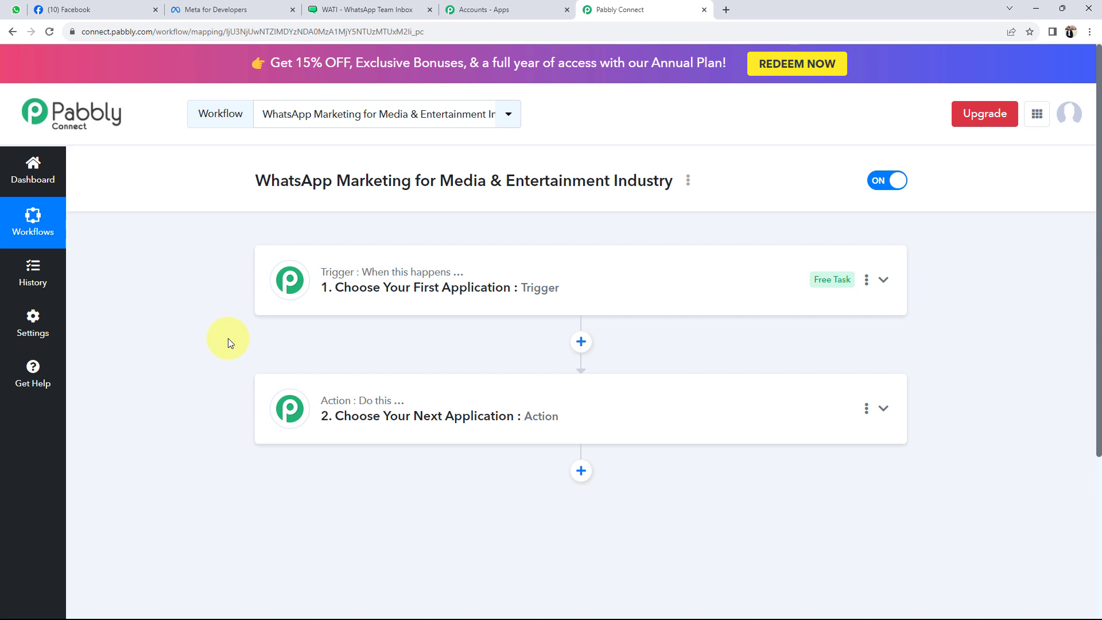
mouse_move(356, 274)
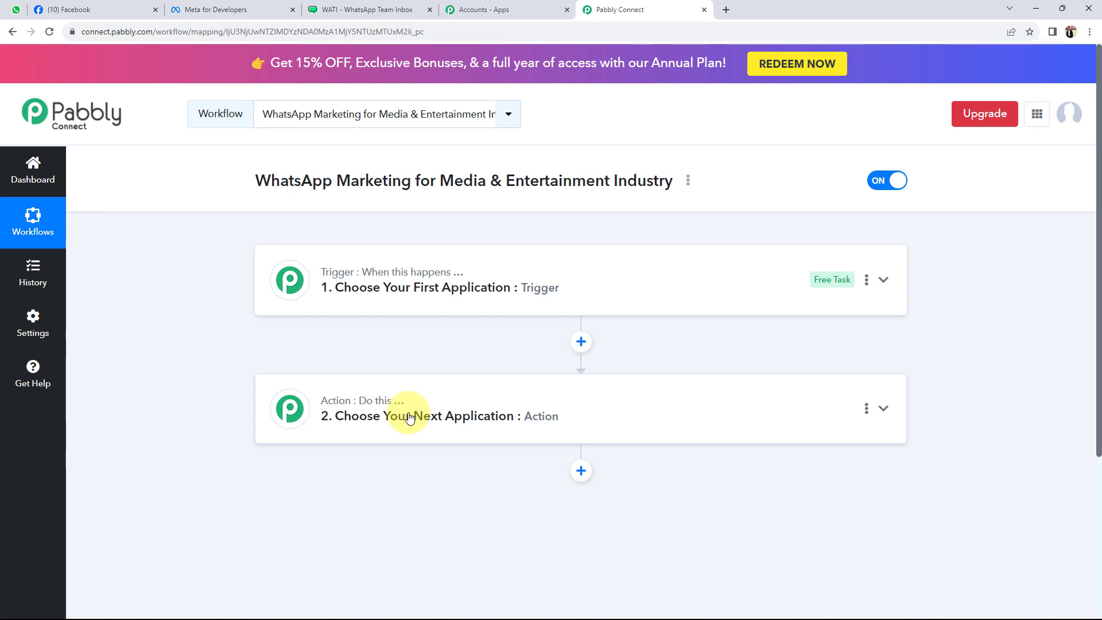
left_click(61, 9)
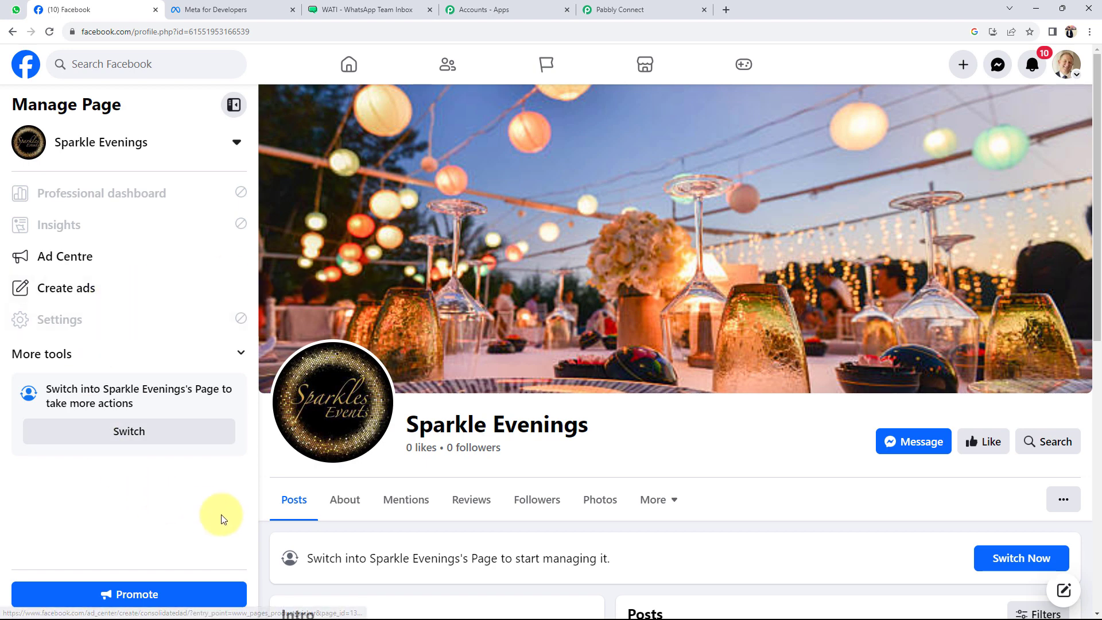
Check the Sparkle Evenings page name and WATI templates, then reopen the trigger's app list in Pabbly
left_click_drag(403, 423, 612, 429)
left_click(635, 438)
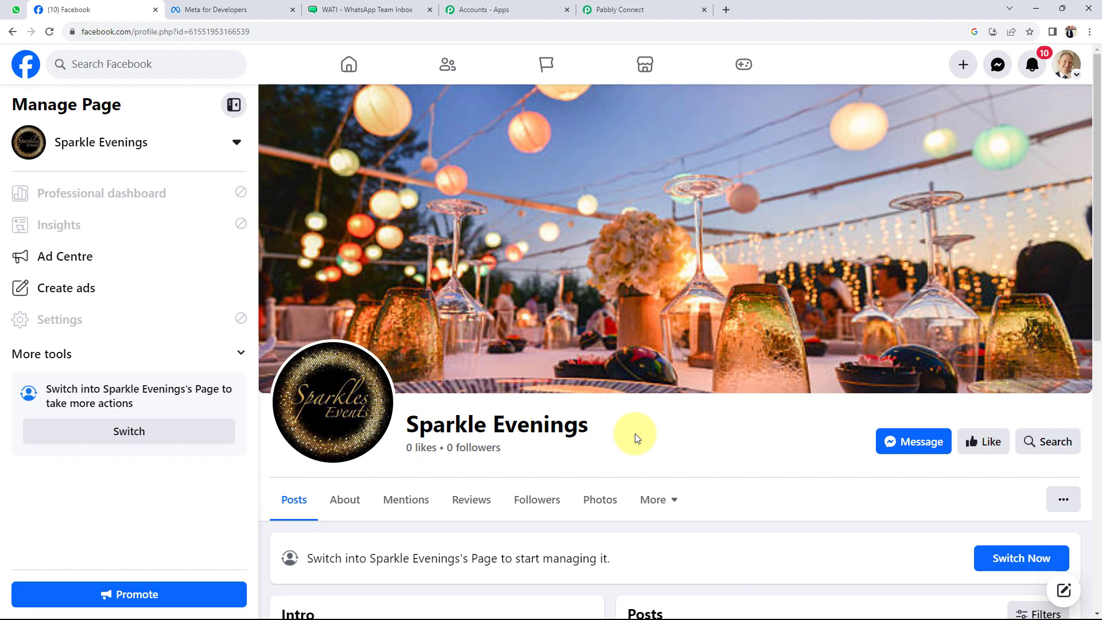
left_click(368, 10)
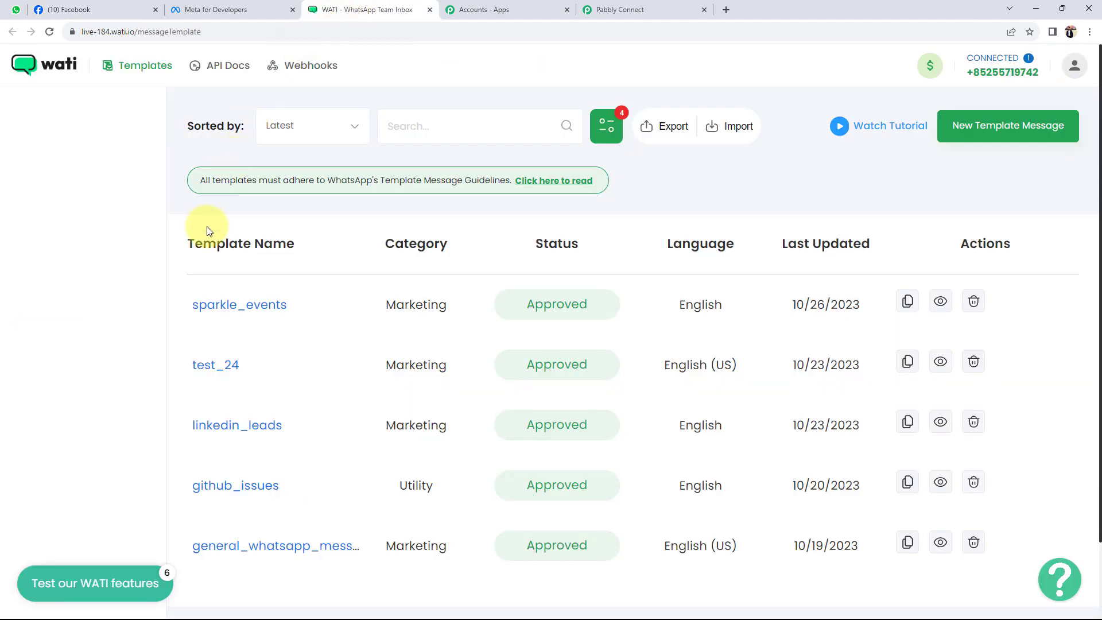
left_click(89, 9)
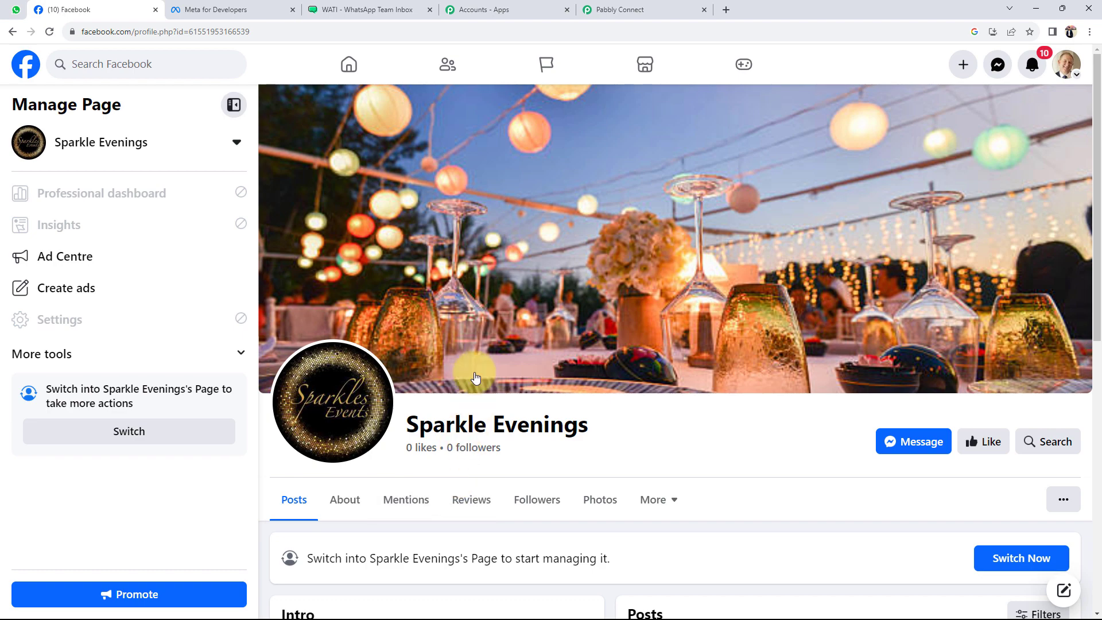
left_click(612, 9)
left_click(322, 292)
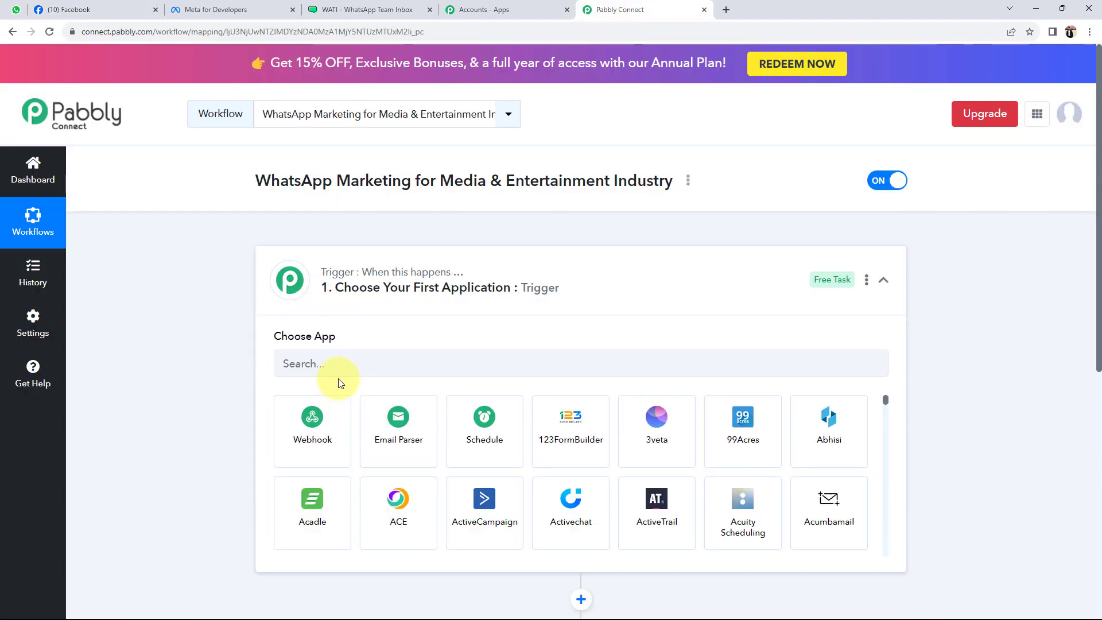
Set the trigger app to Facebook Lead Ads with the New Lead (Instant) event
left_click(332, 368)
type("face")
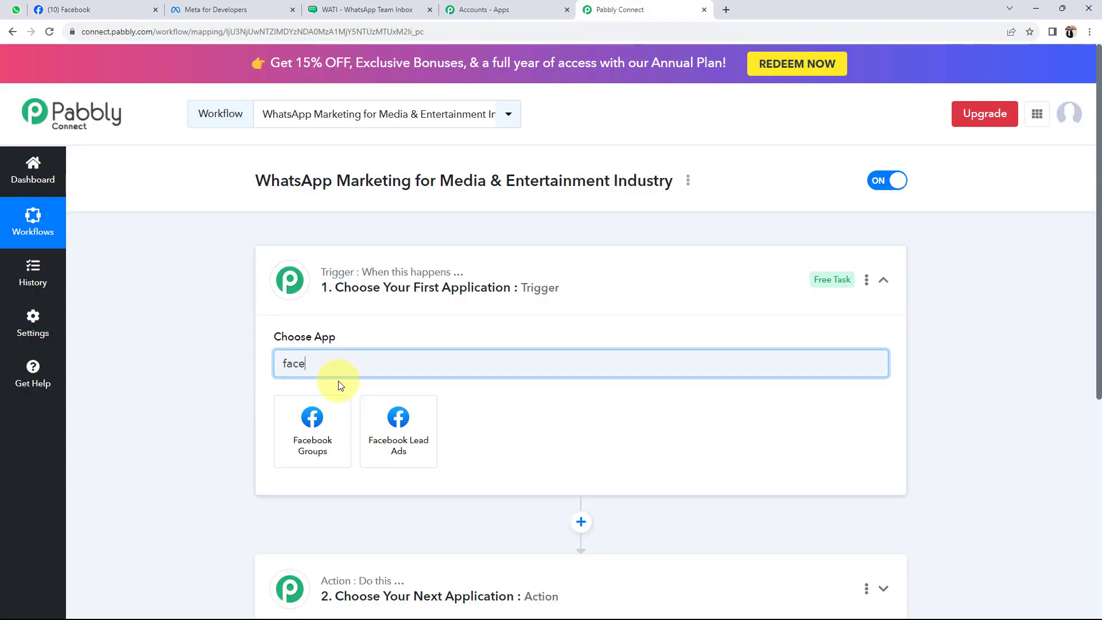
left_click(379, 428)
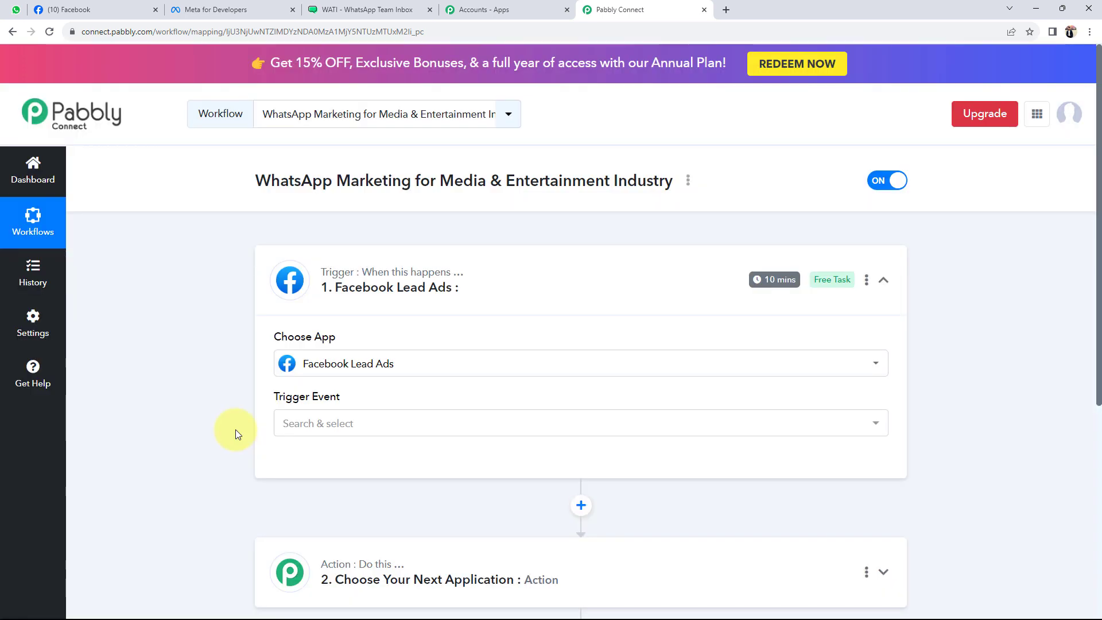
left_click(279, 426)
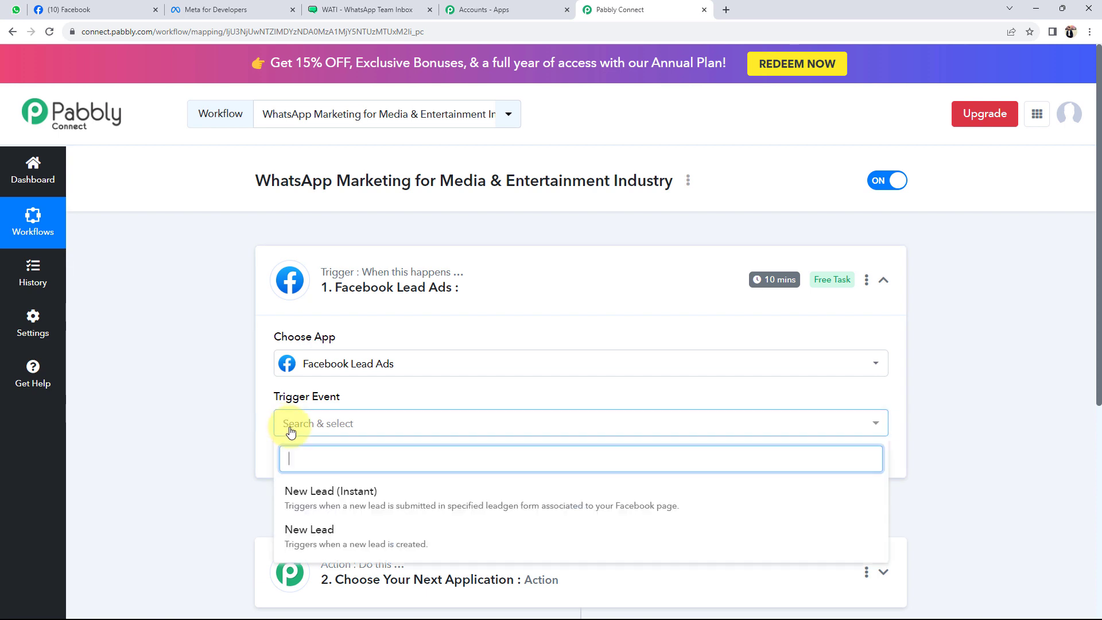
left_click(288, 492)
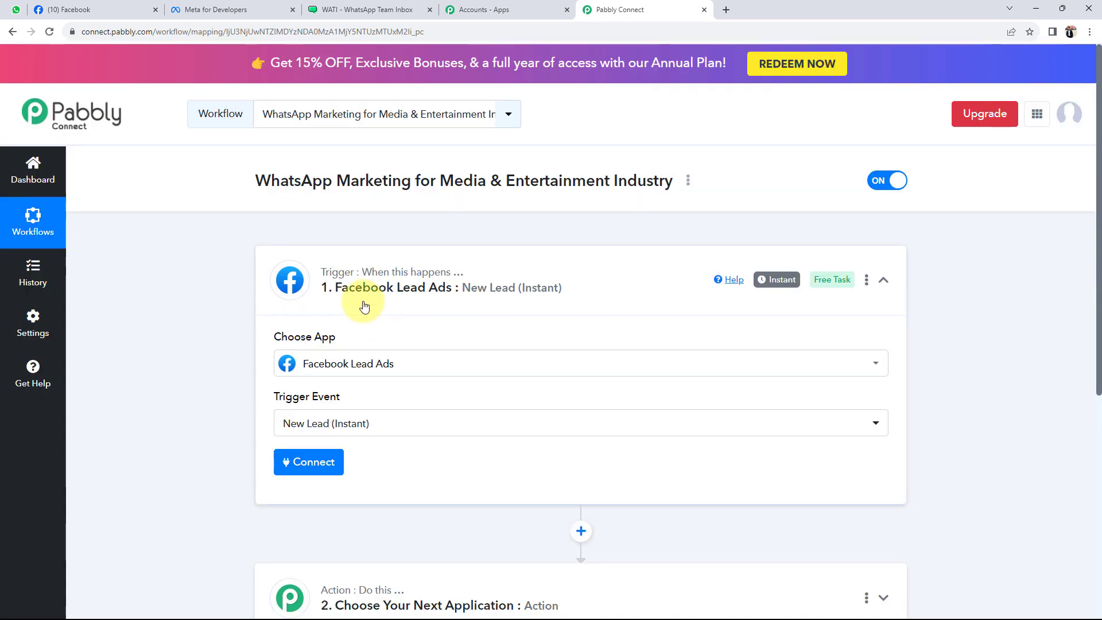
Set the action app to WATI with the Send Template Message event
scroll(231, 442, "down", 3)
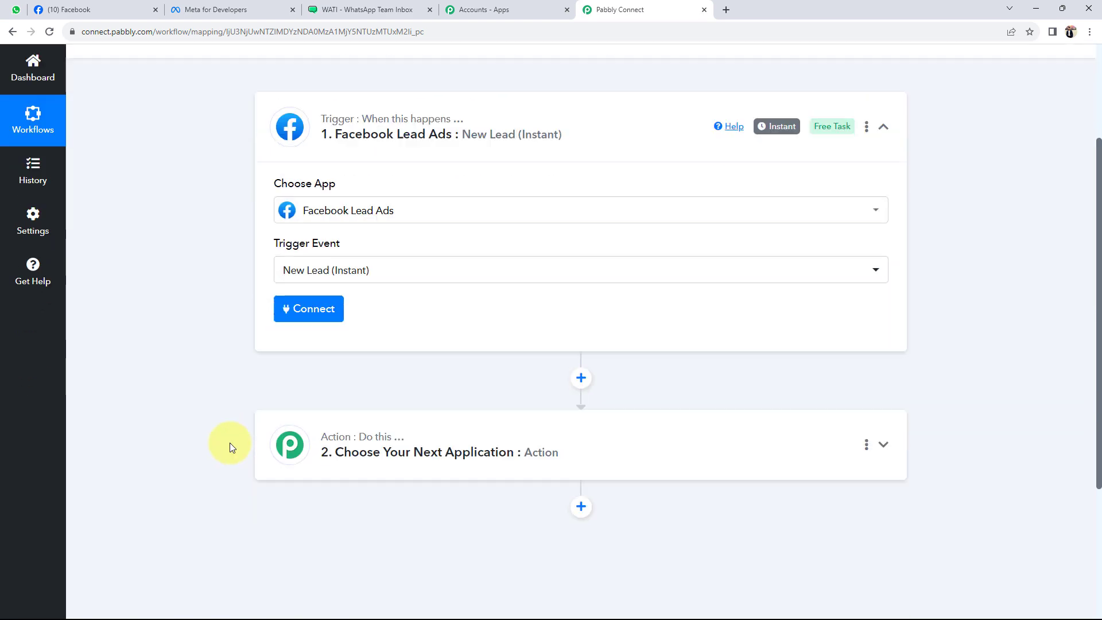
scroll(229, 443, "down", 2)
left_click(376, 321)
left_click(336, 402)
type("w")
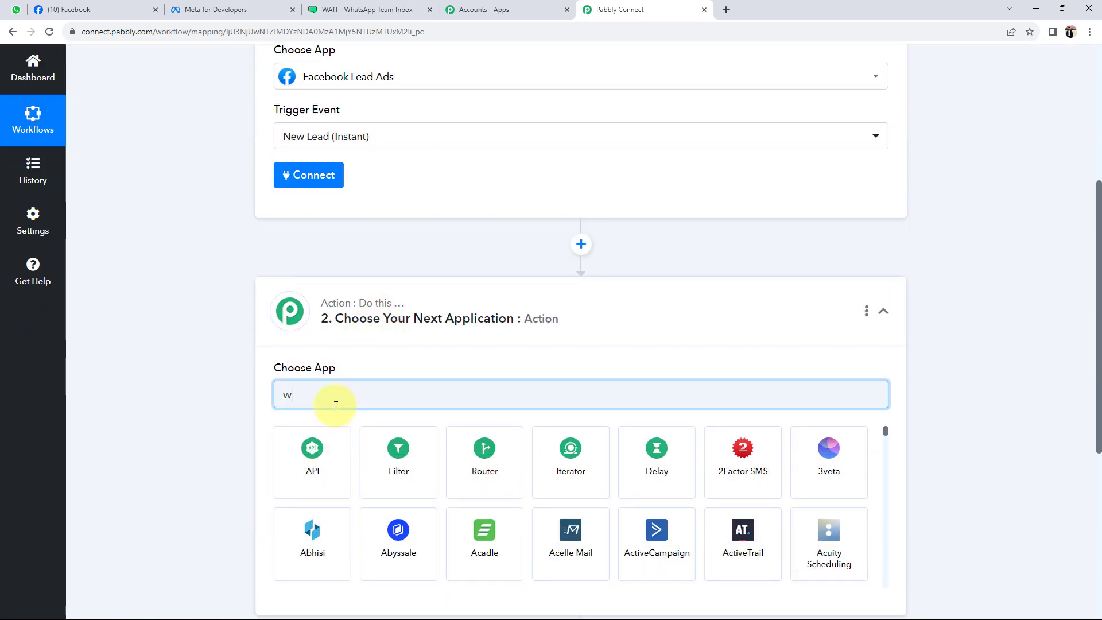
type("ati")
left_click(326, 442)
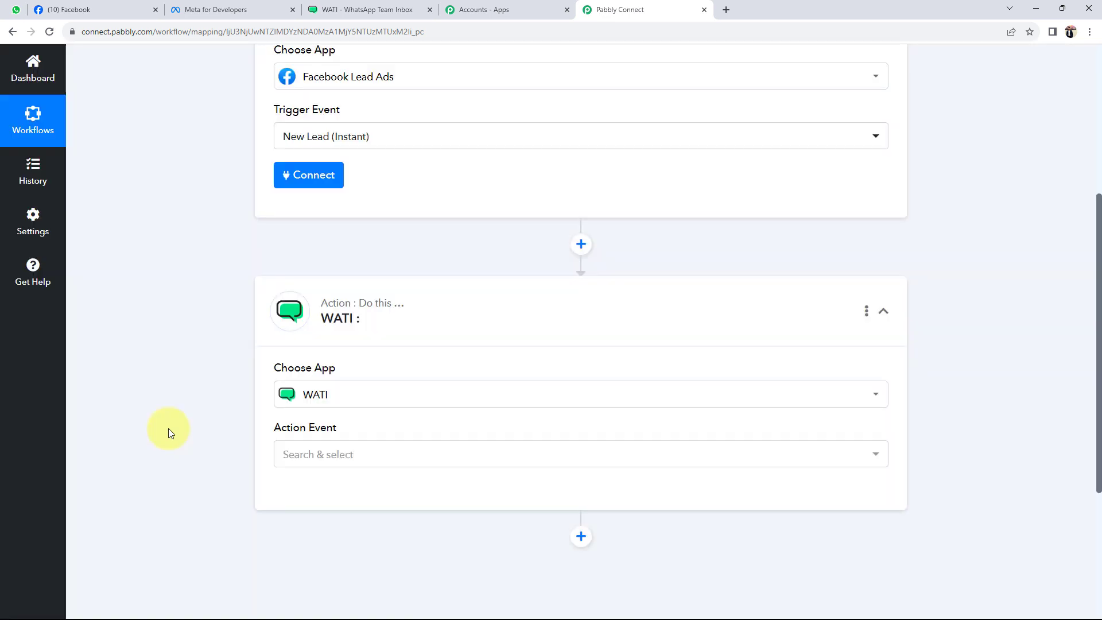
left_click(282, 454)
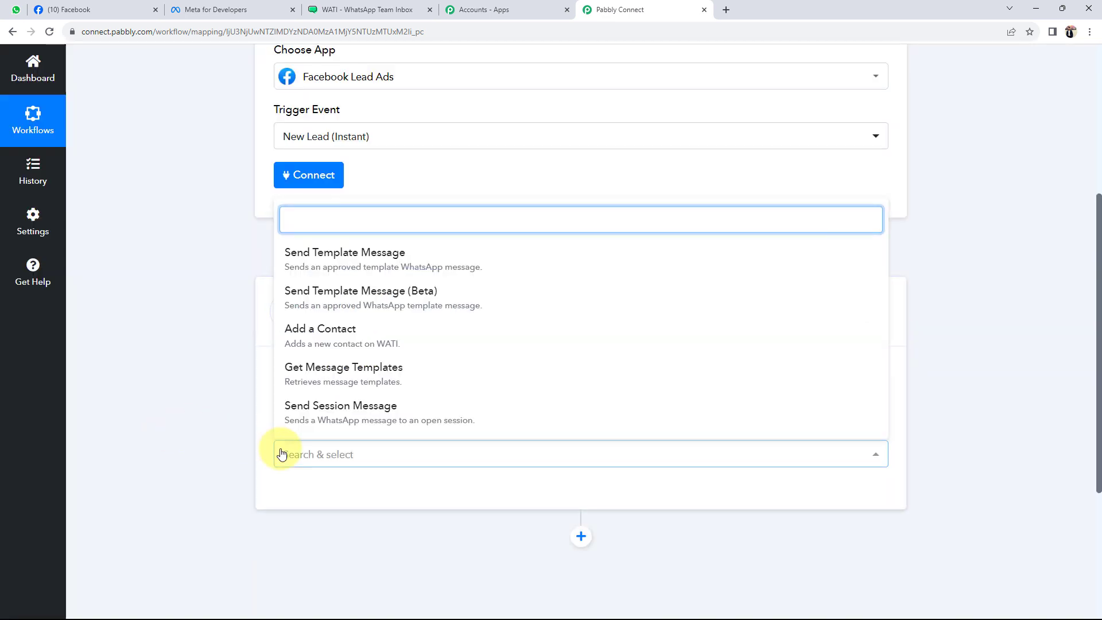
left_click(356, 251)
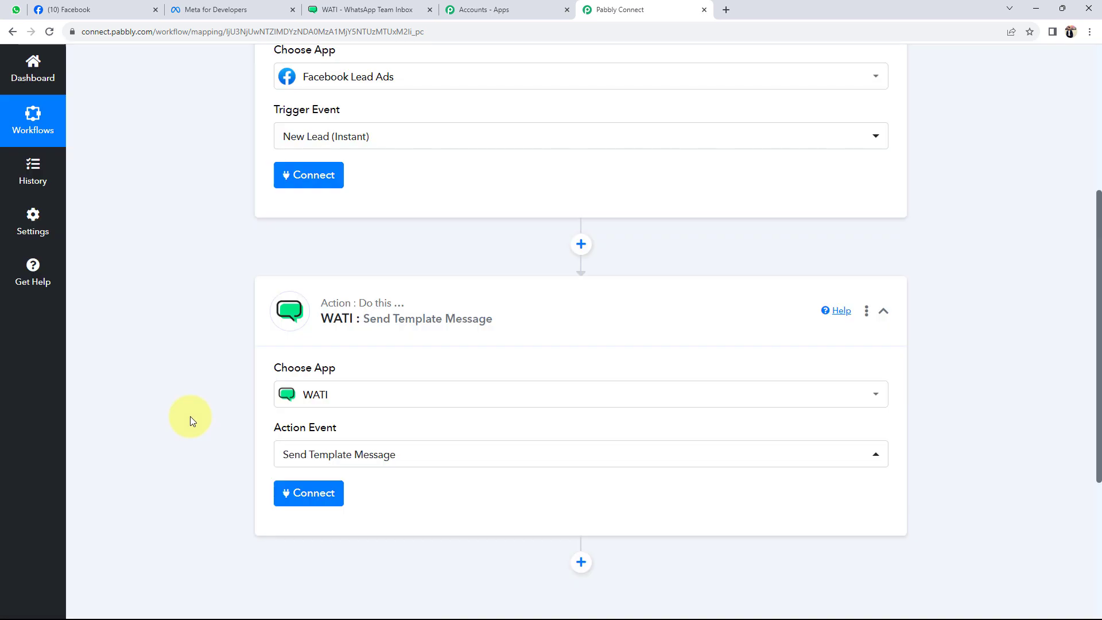
scroll(191, 415, "up", 5)
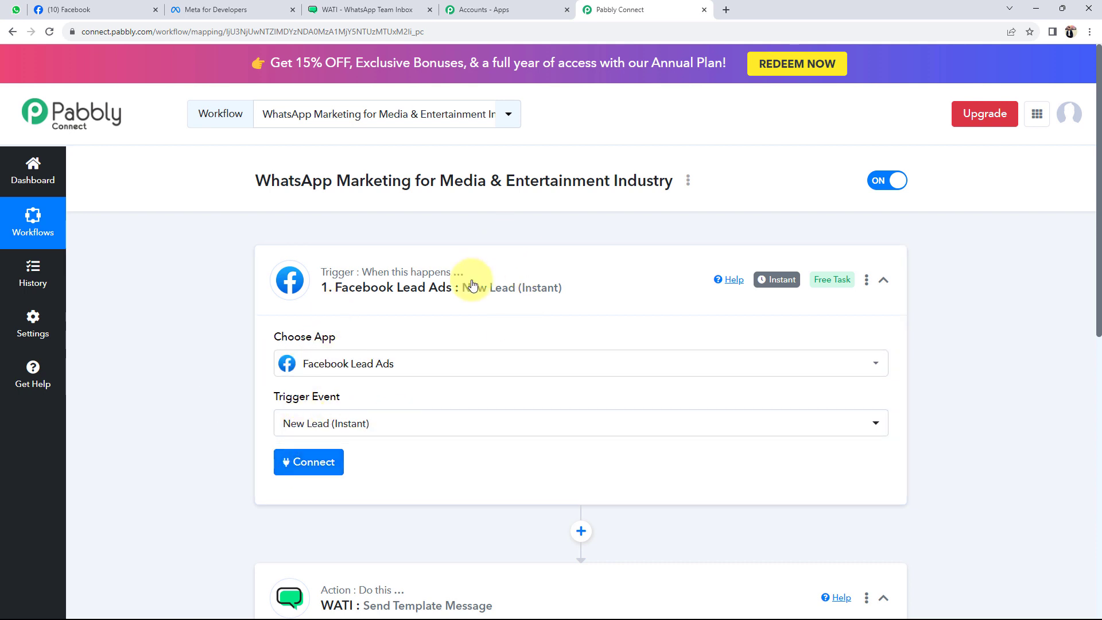
left_click(327, 469)
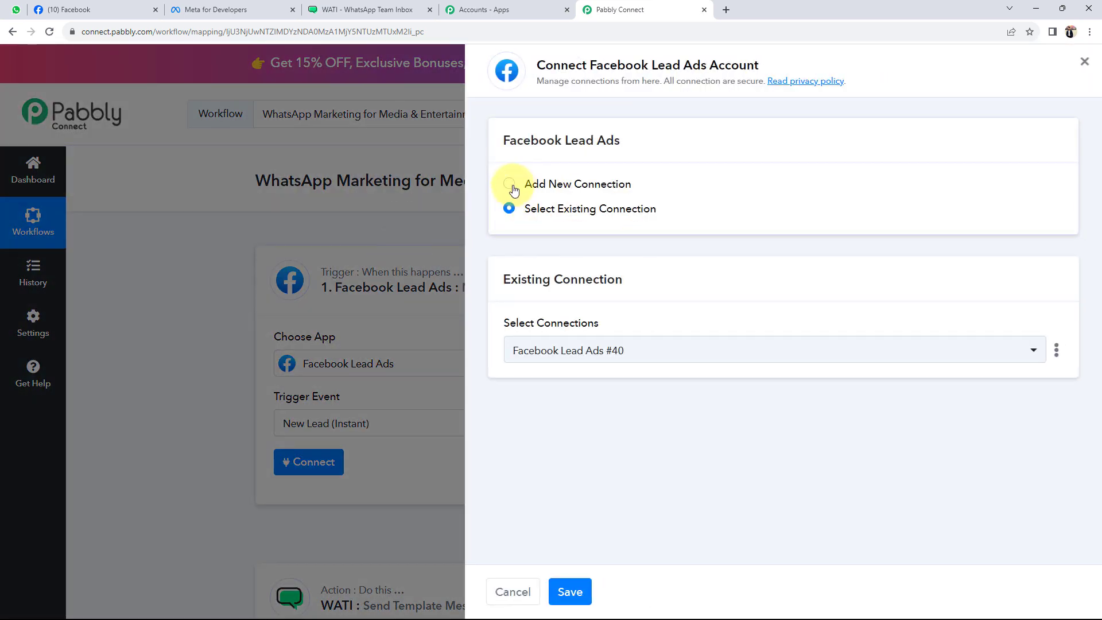
left_click(509, 184)
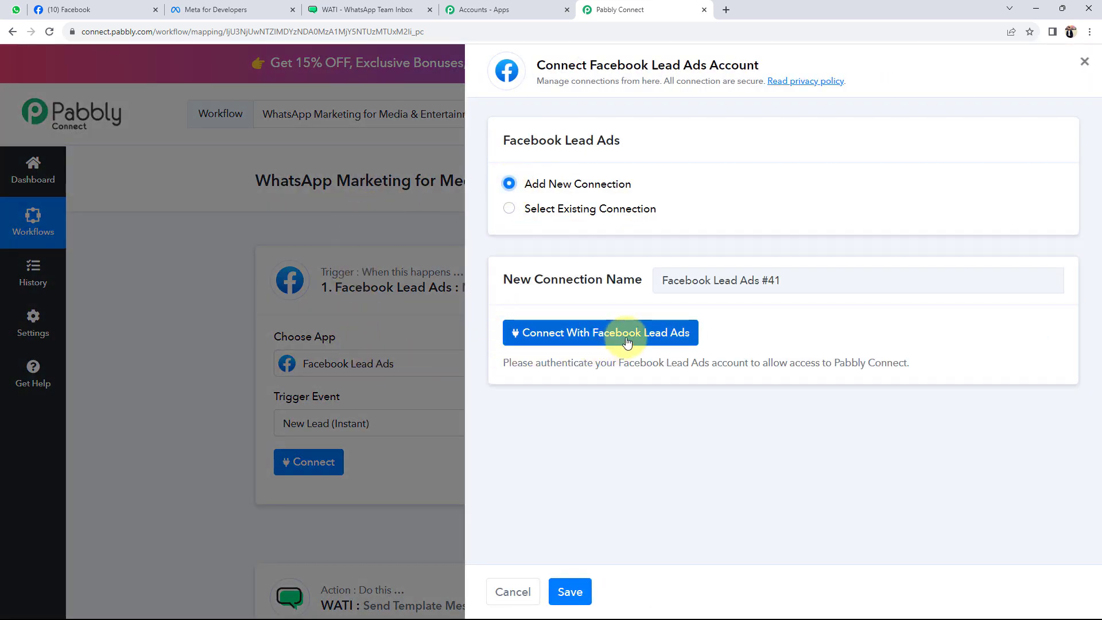
left_click(573, 336)
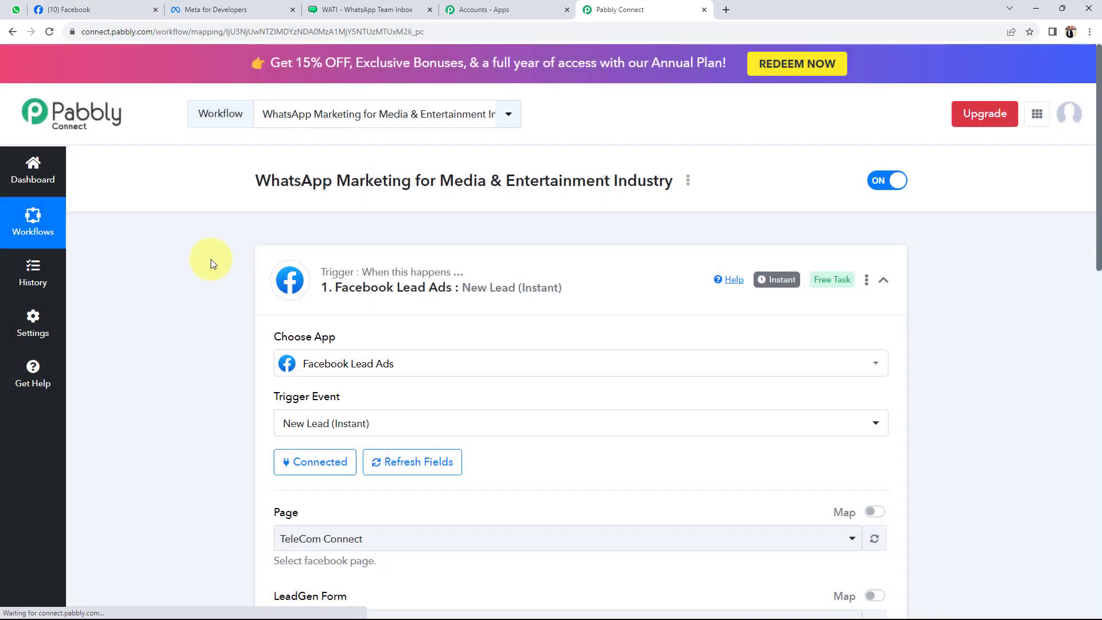
scroll(207, 293, "down", 5)
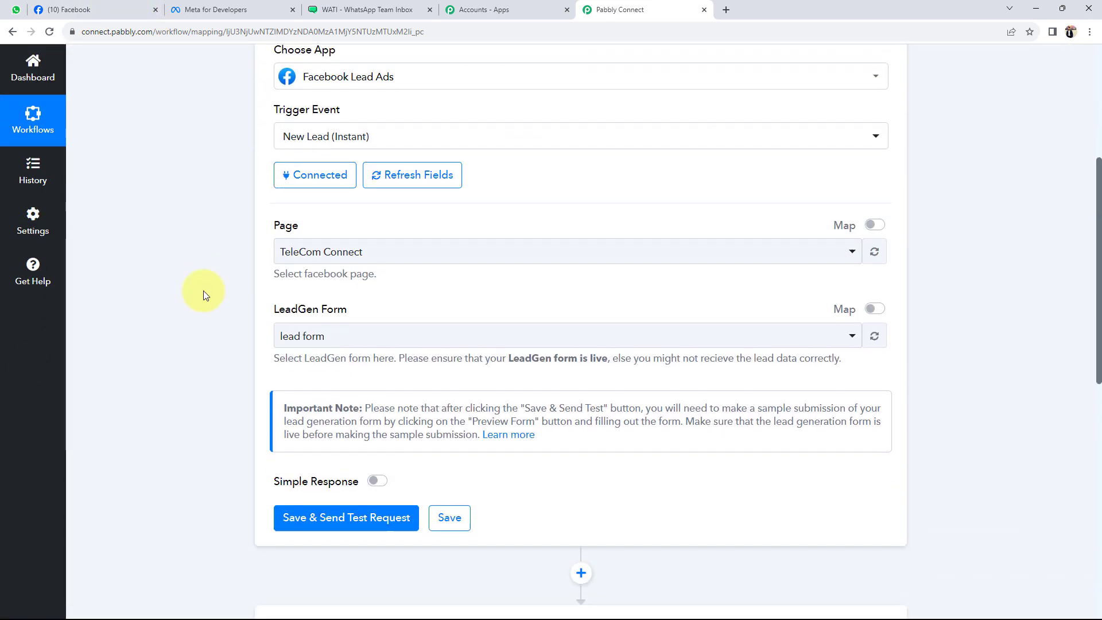
double_click(286, 226)
left_click(224, 264)
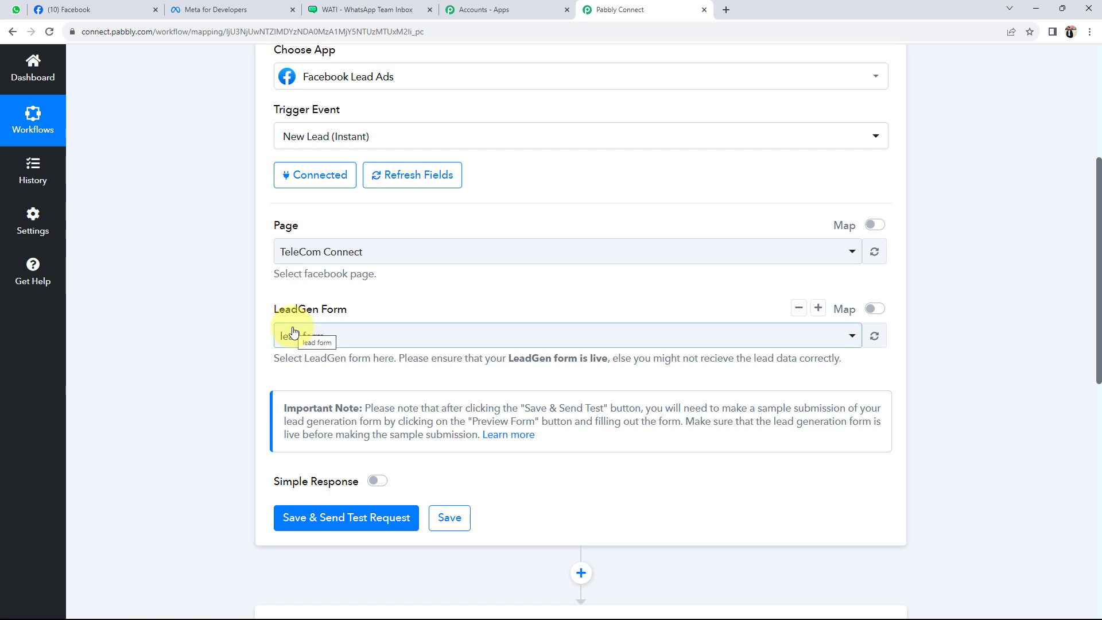
Select Sparkle Evenings as the trigger's Facebook page, matching the name on the Facebook tab
left_click(319, 257)
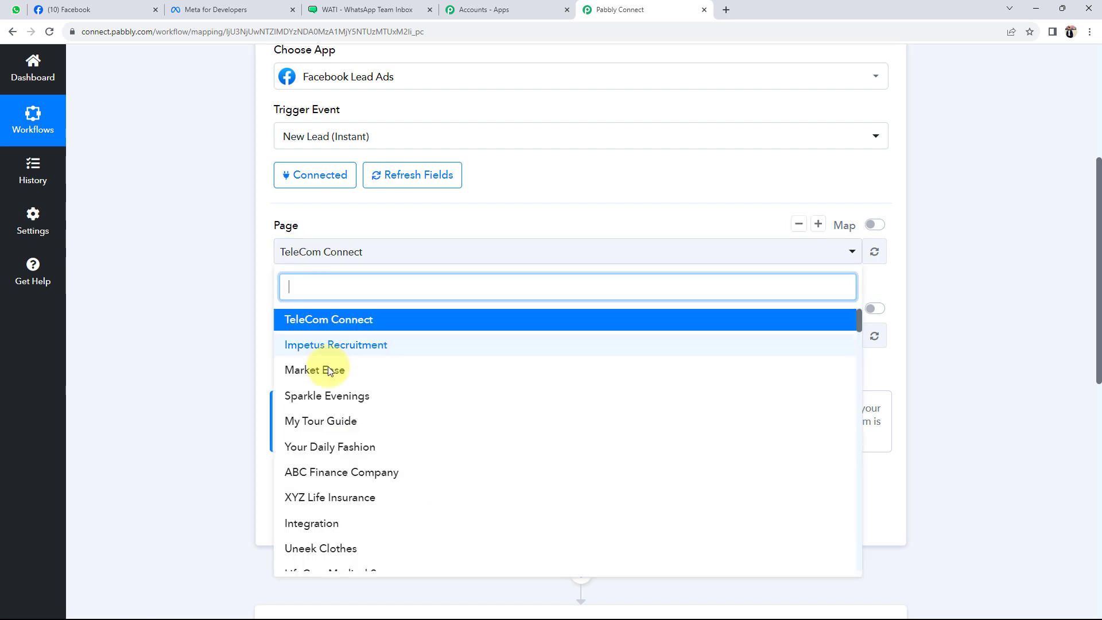
scroll(325, 422, "down", 1)
scroll(322, 423, "down", 4)
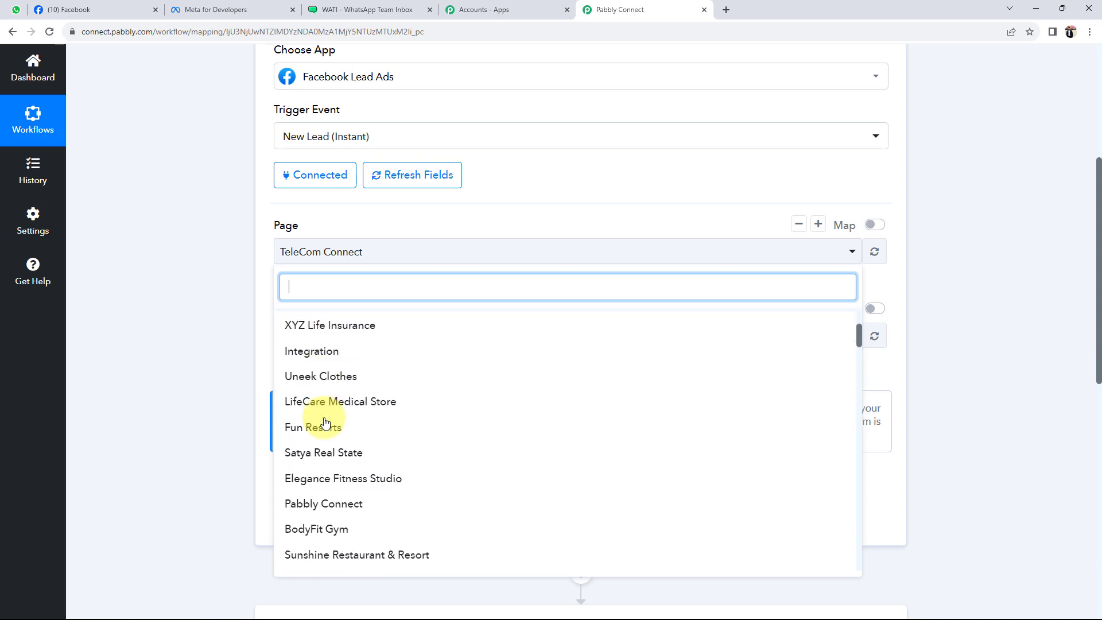
scroll(310, 423, "up", 5)
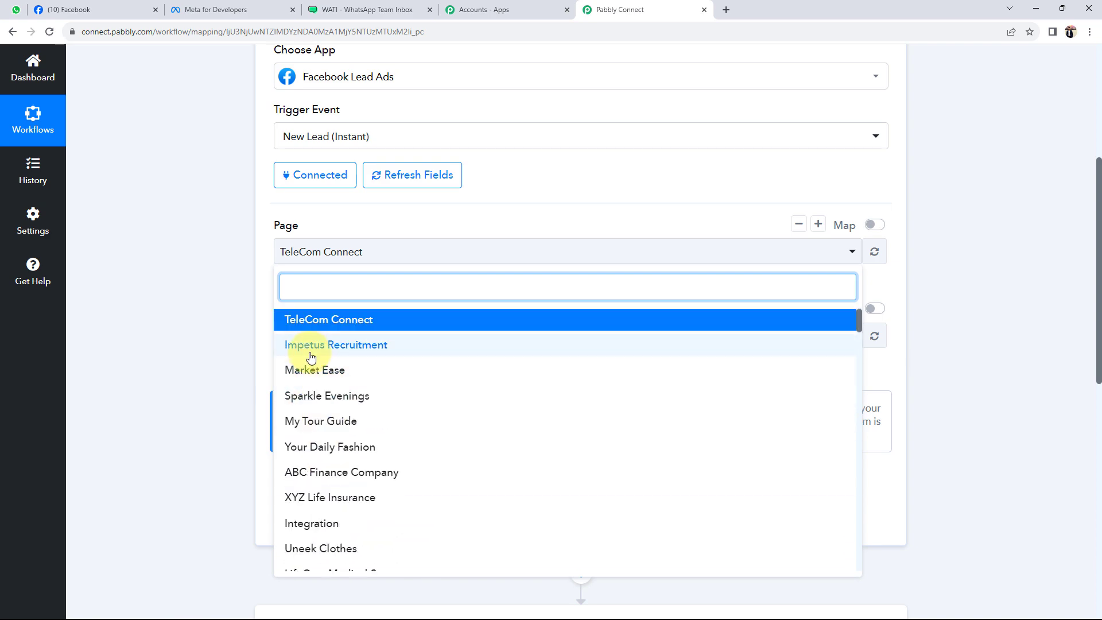
left_click(86, 10)
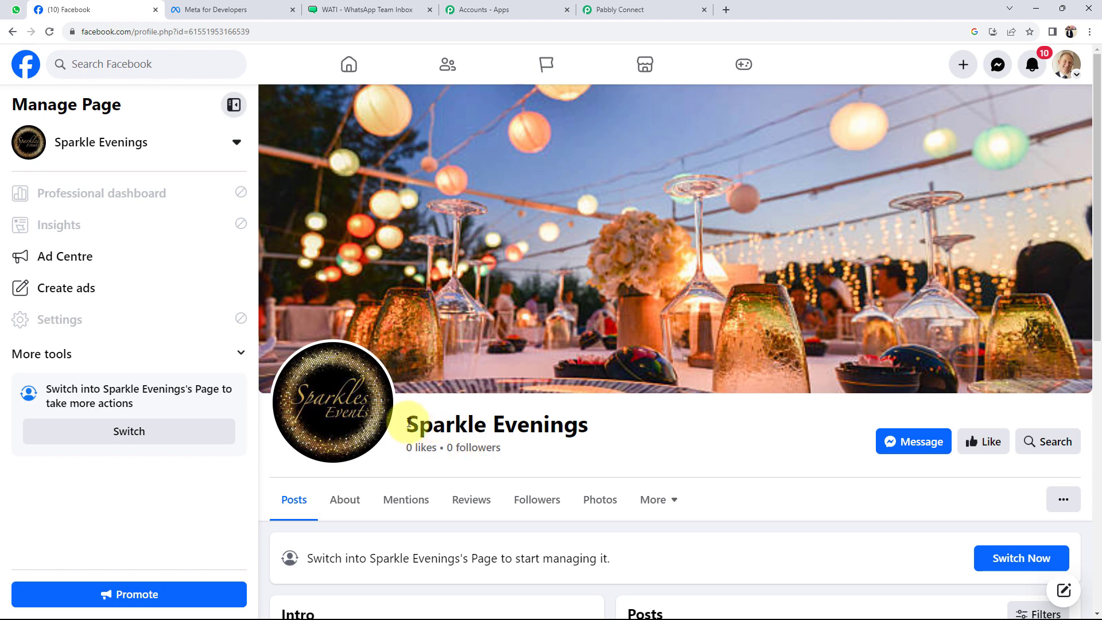
left_click_drag(409, 425, 603, 434)
left_click(663, 441)
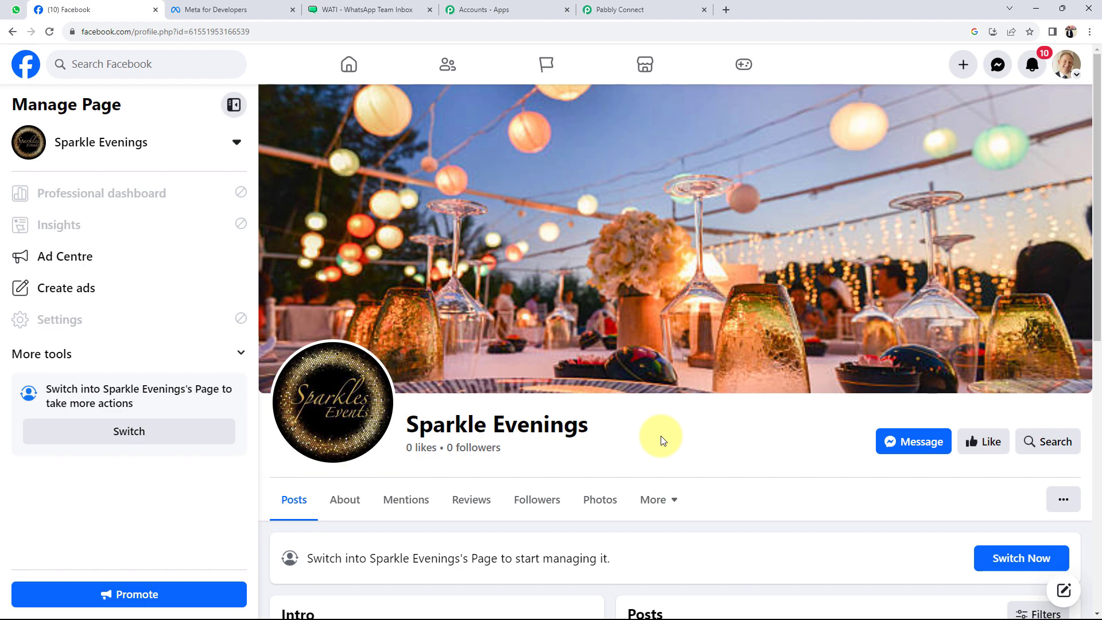
left_click(623, 11)
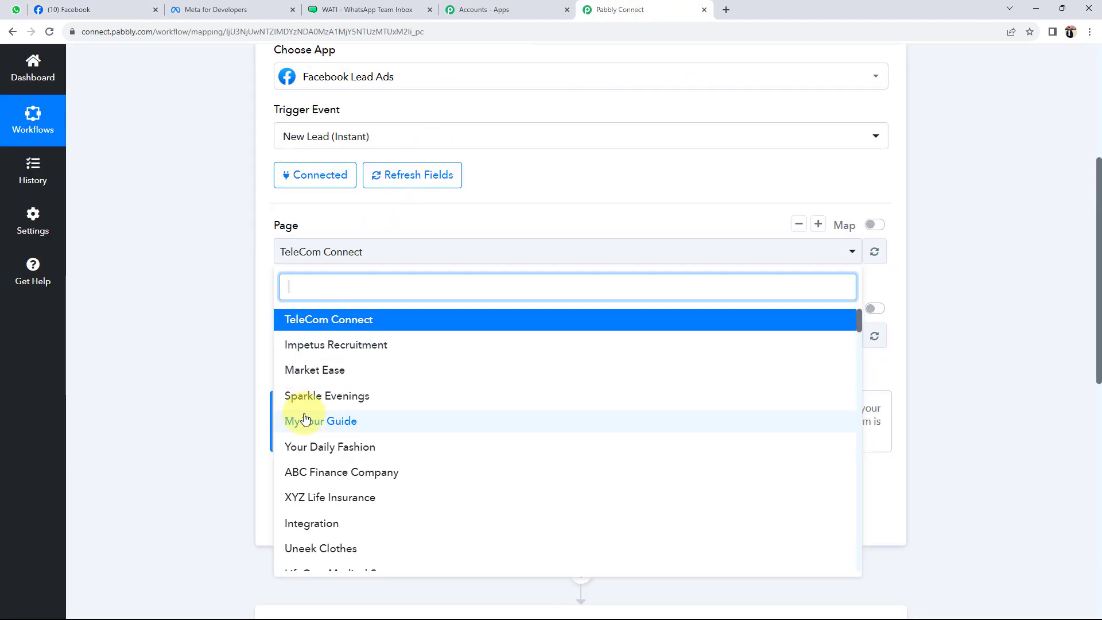
left_click(298, 395)
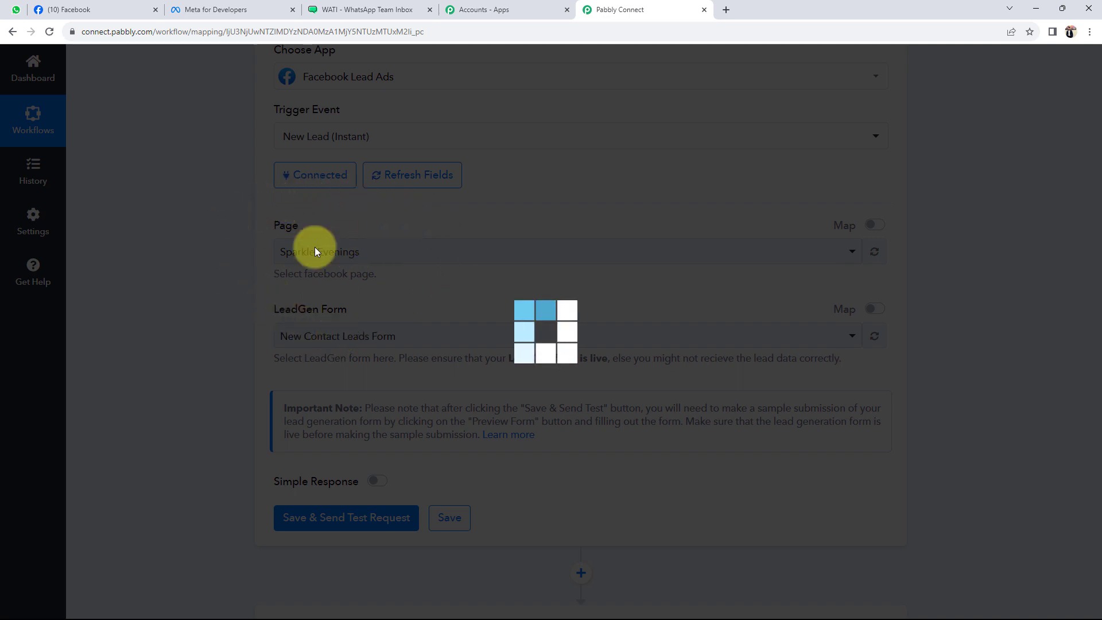
left_click(77, 9)
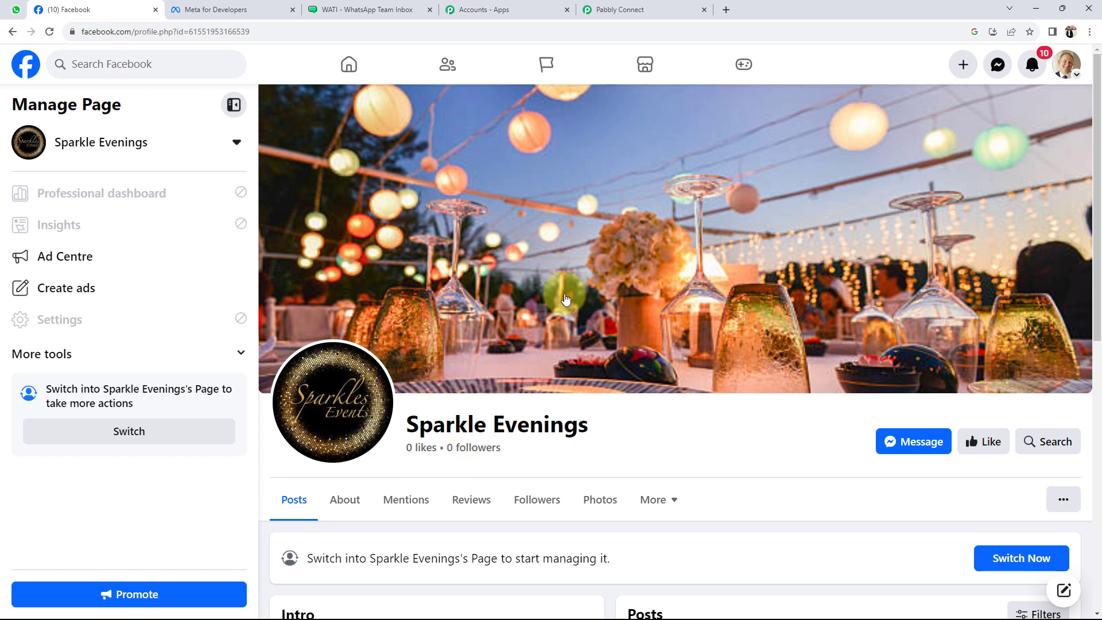
left_click(626, 10)
Choose Registration Form as the trigger's LeadGen form
left_click(310, 333)
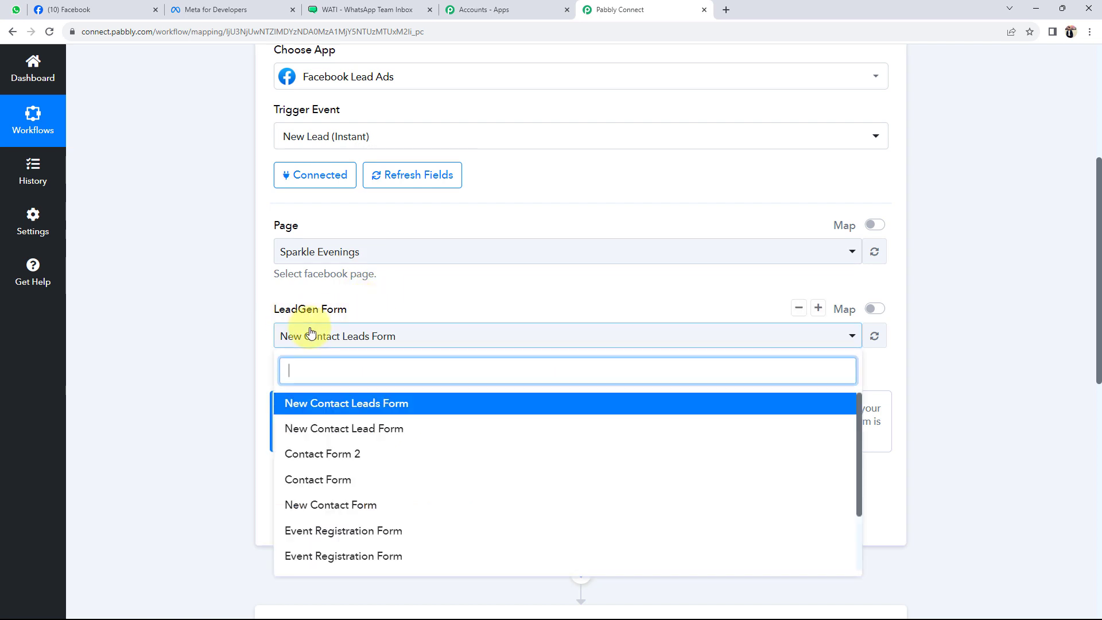
scroll(317, 504, "down", 2)
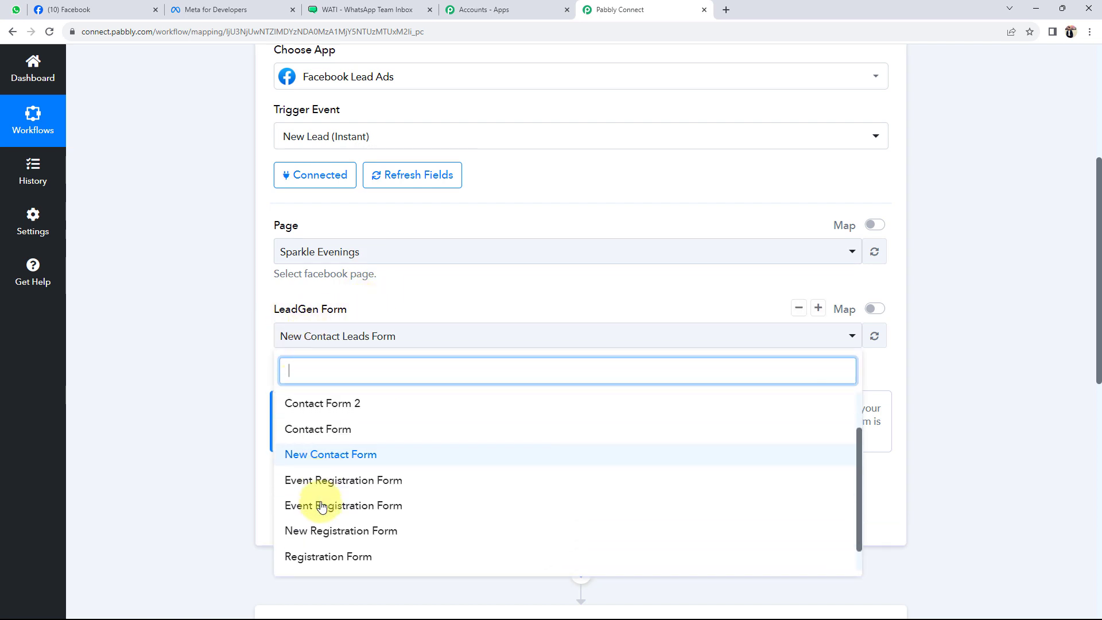
left_click(290, 550)
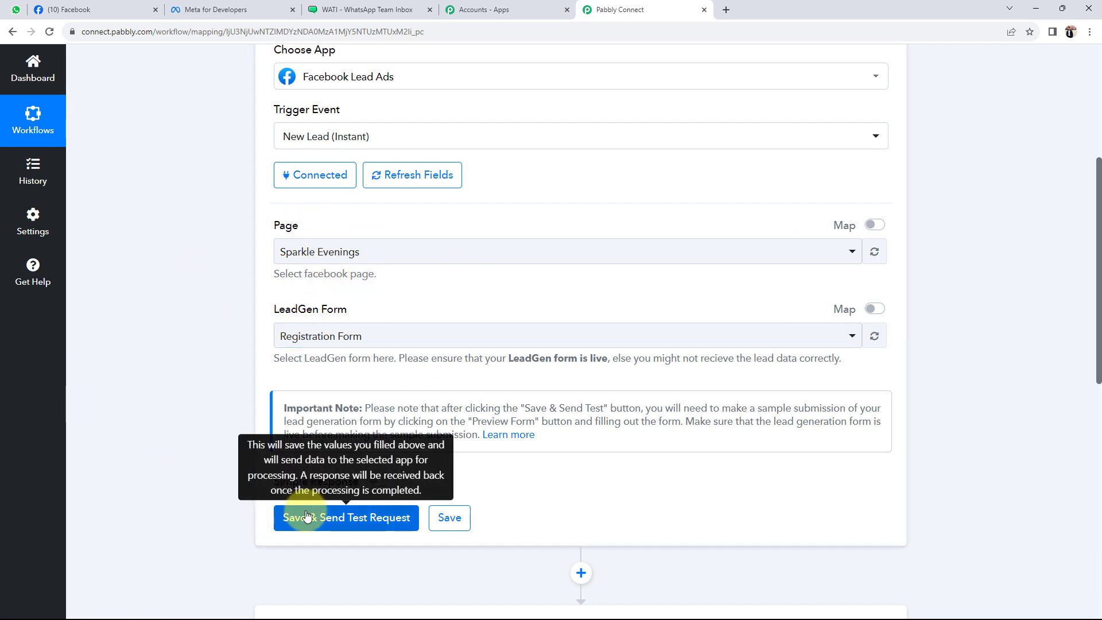
Save the trigger and send the test request so it waits for a lead
left_click(333, 519)
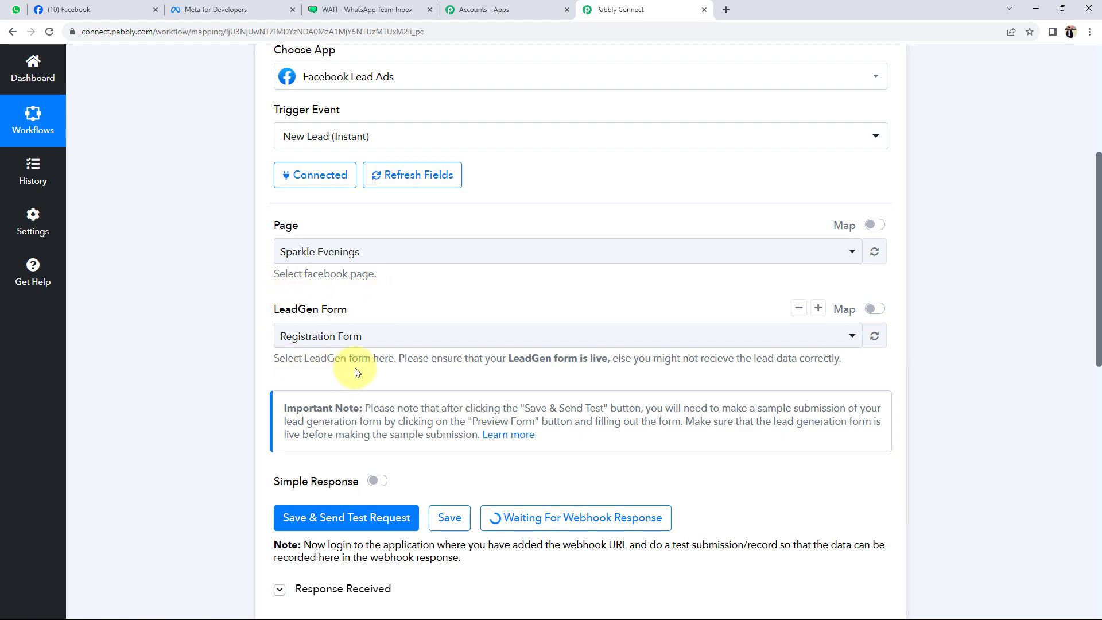
scroll(214, 326, "down", 2)
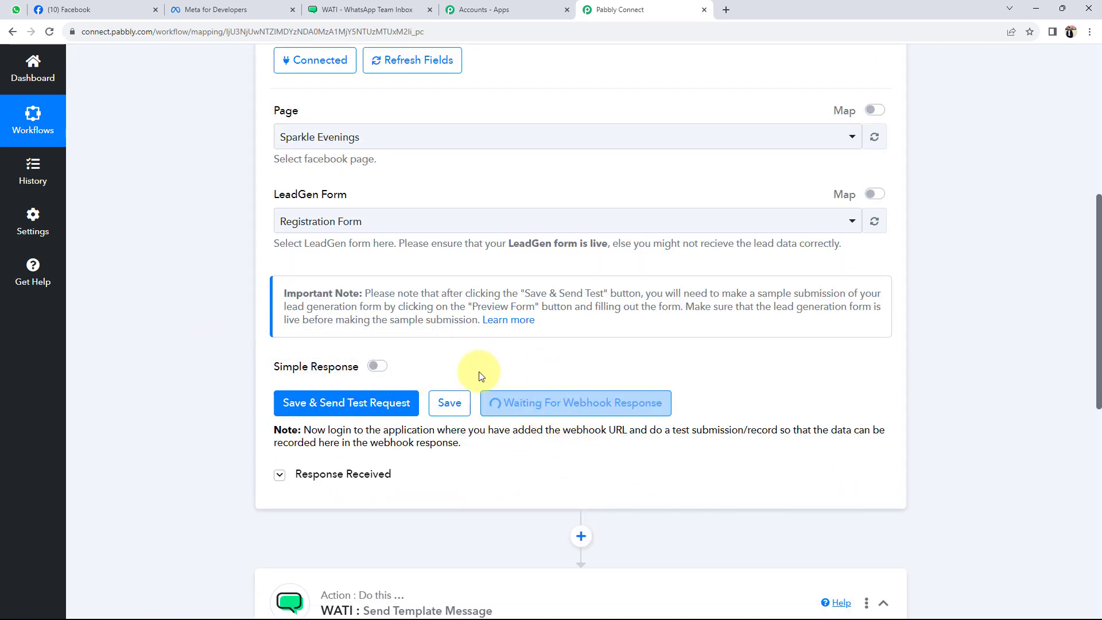
scroll(209, 427, "up", 1)
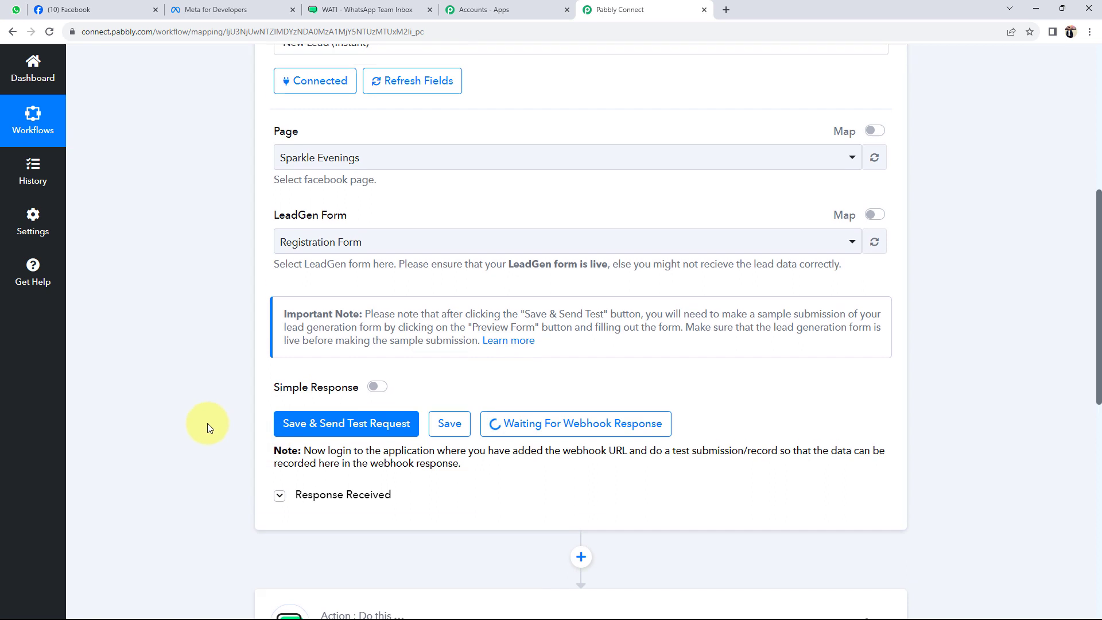
scroll(208, 422, "up", 2)
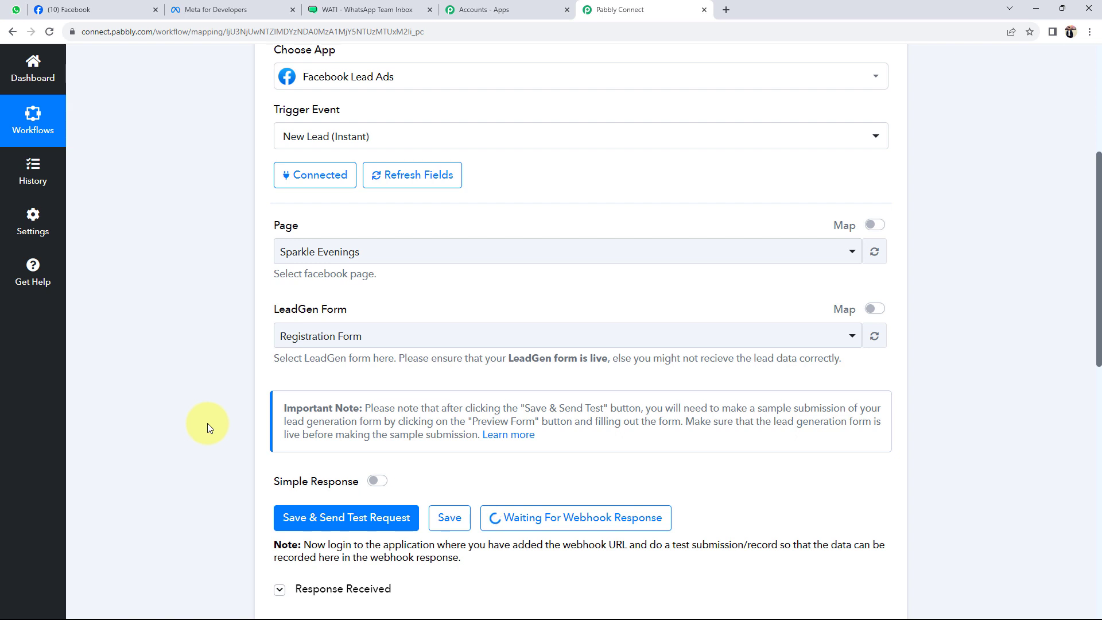
scroll(208, 423, "down", 1)
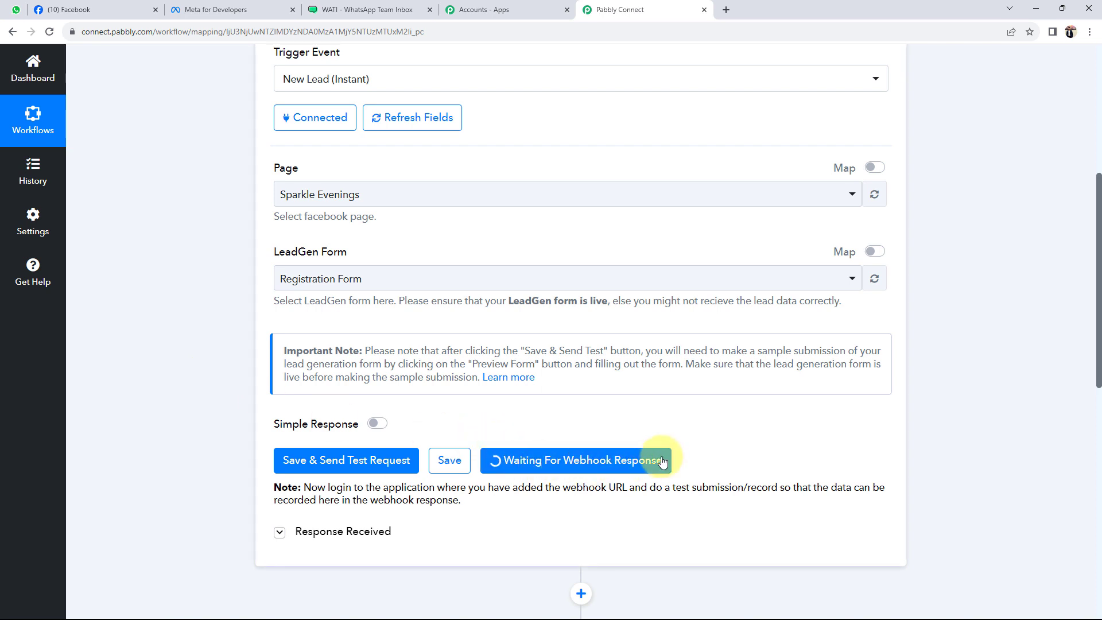
scroll(277, 390, "up", 5)
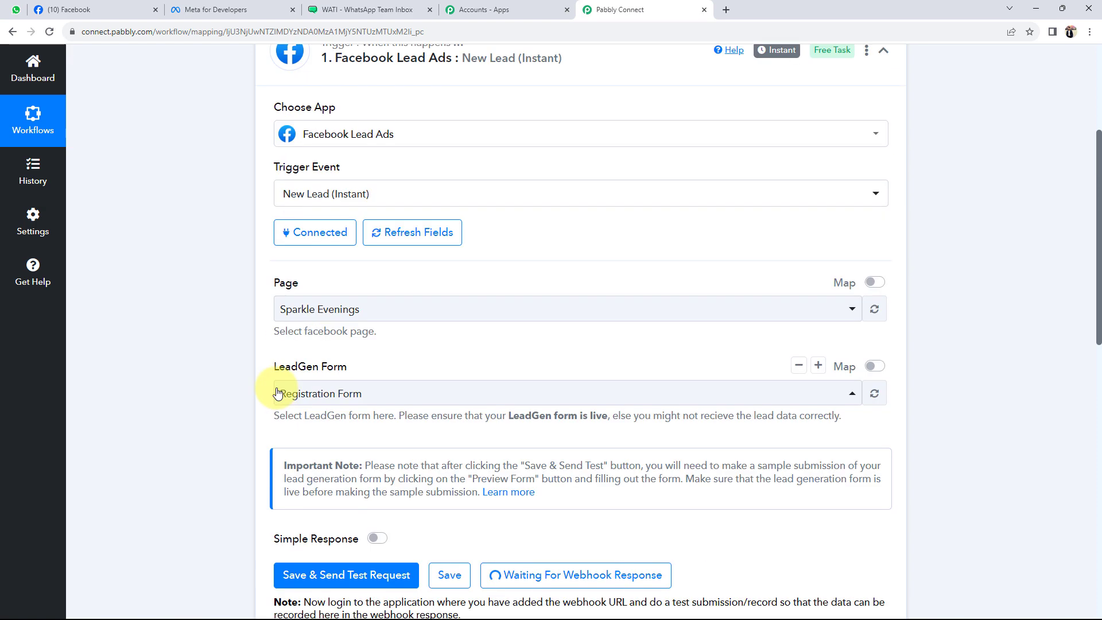
scroll(278, 392, "down", 4)
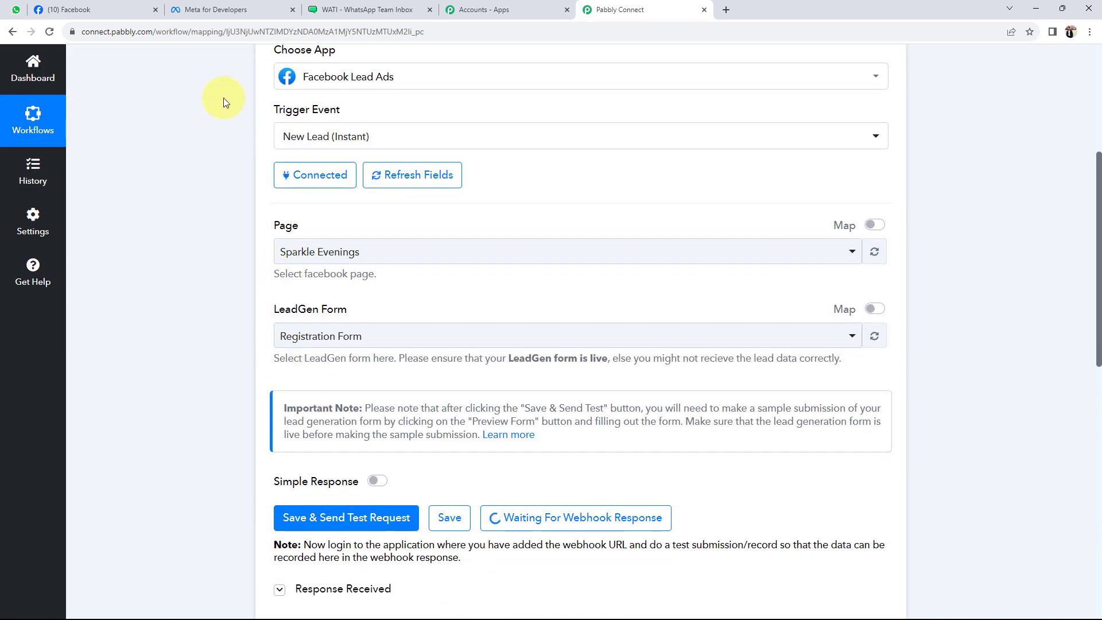
Open the Lead Ads Testing Tool from Meta for Developers' Tools page
left_click(210, 10)
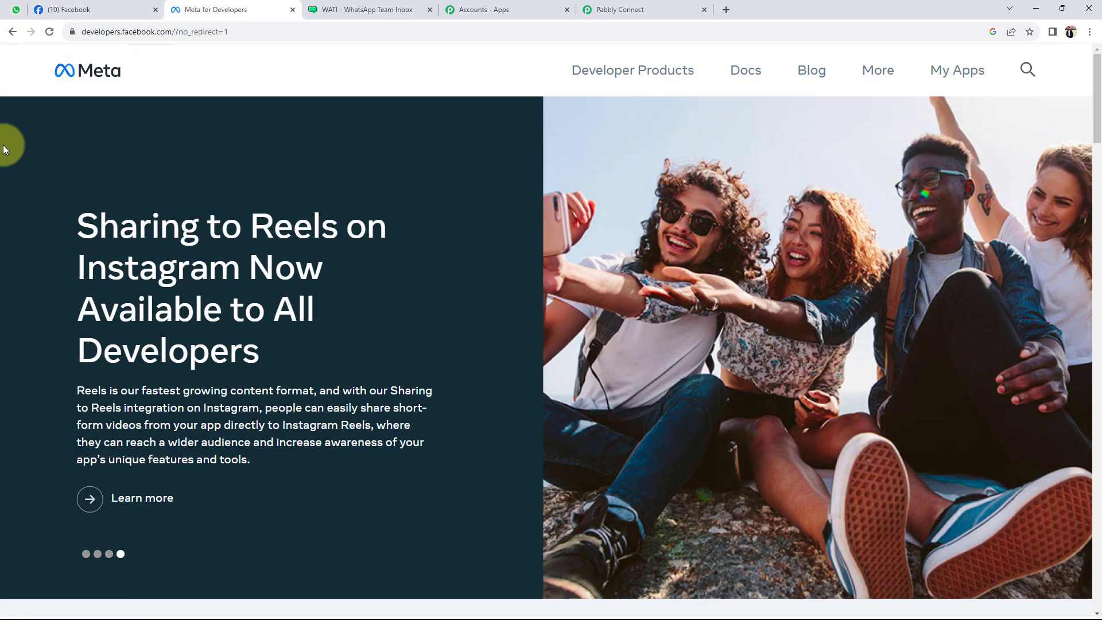
left_click(970, 72)
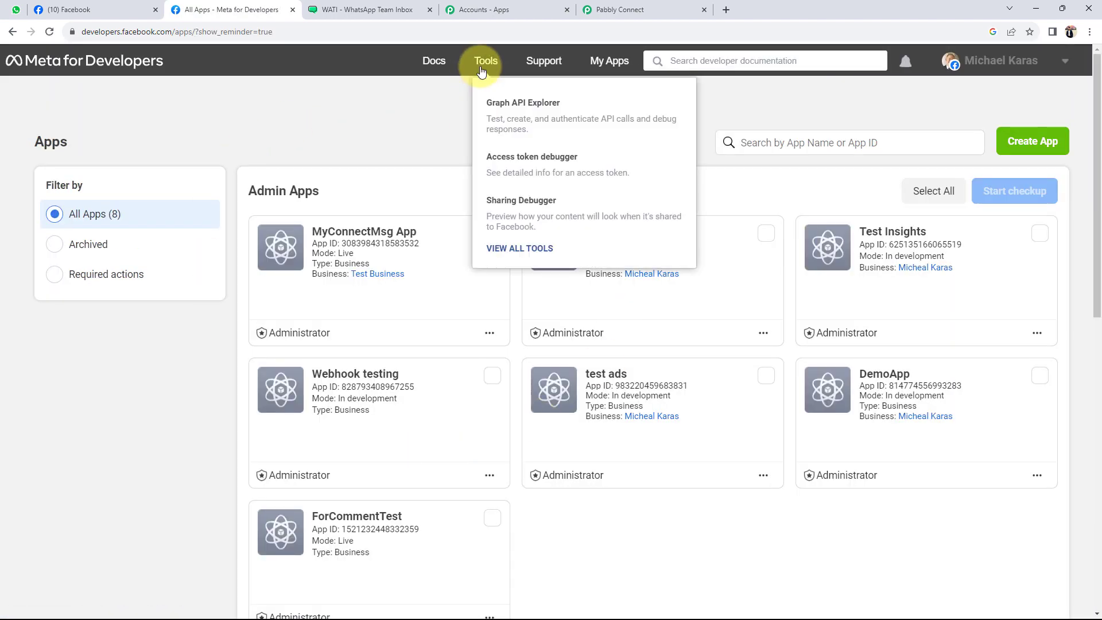
left_click(481, 70)
scroll(46, 448, "down", 2)
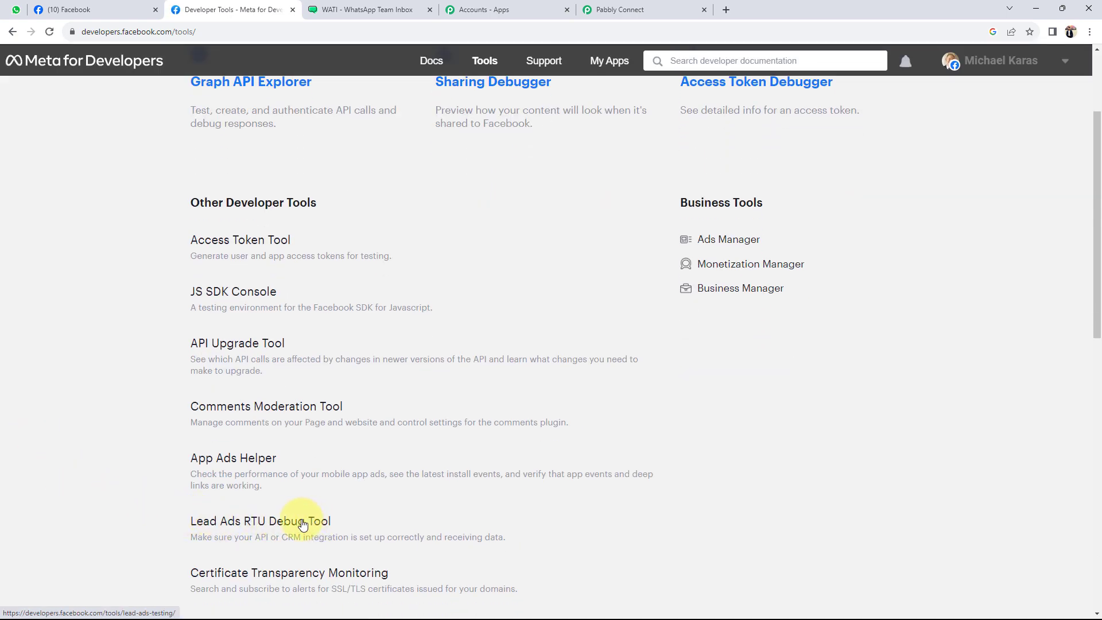
left_click(230, 521)
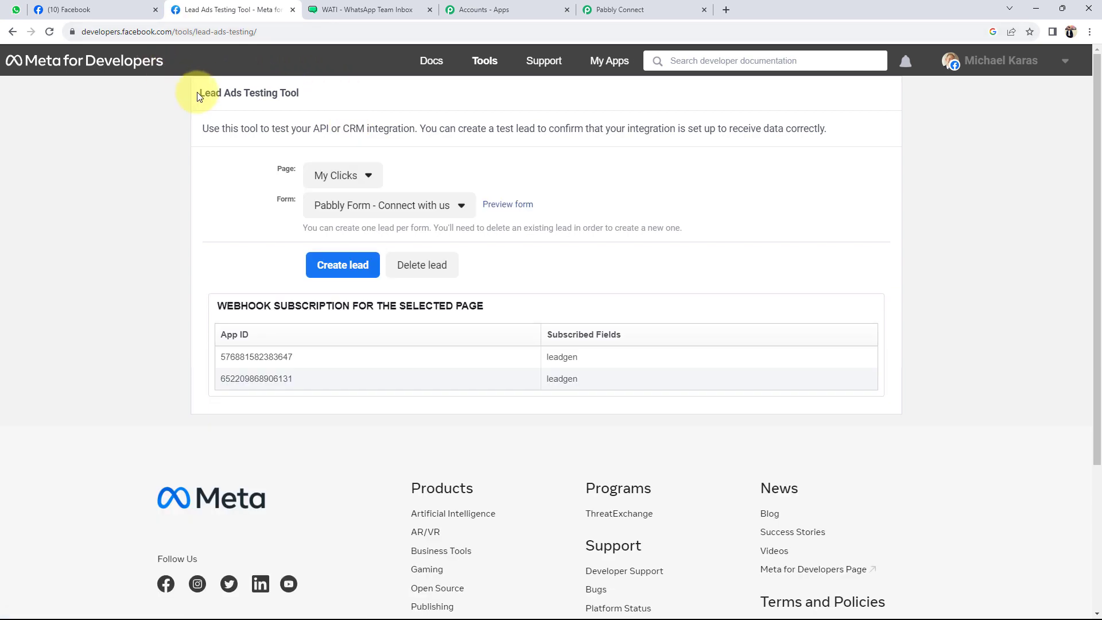
left_click_drag(197, 93, 309, 98)
left_click(136, 181)
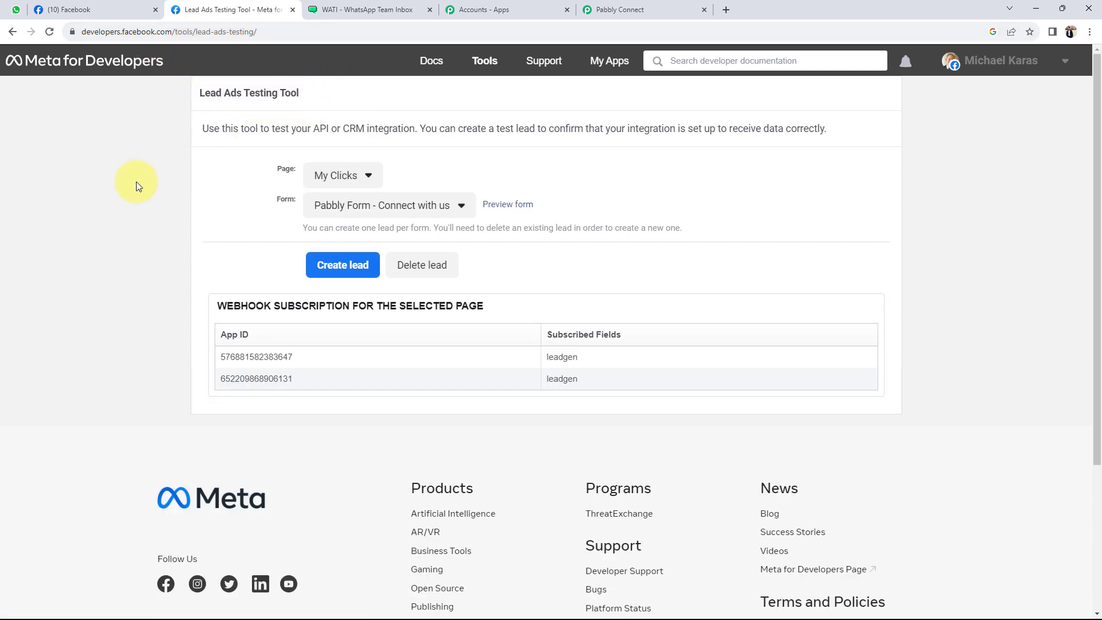
Pick page Sparkle Evenings and form Registration Form, then preview the form
left_click(361, 178)
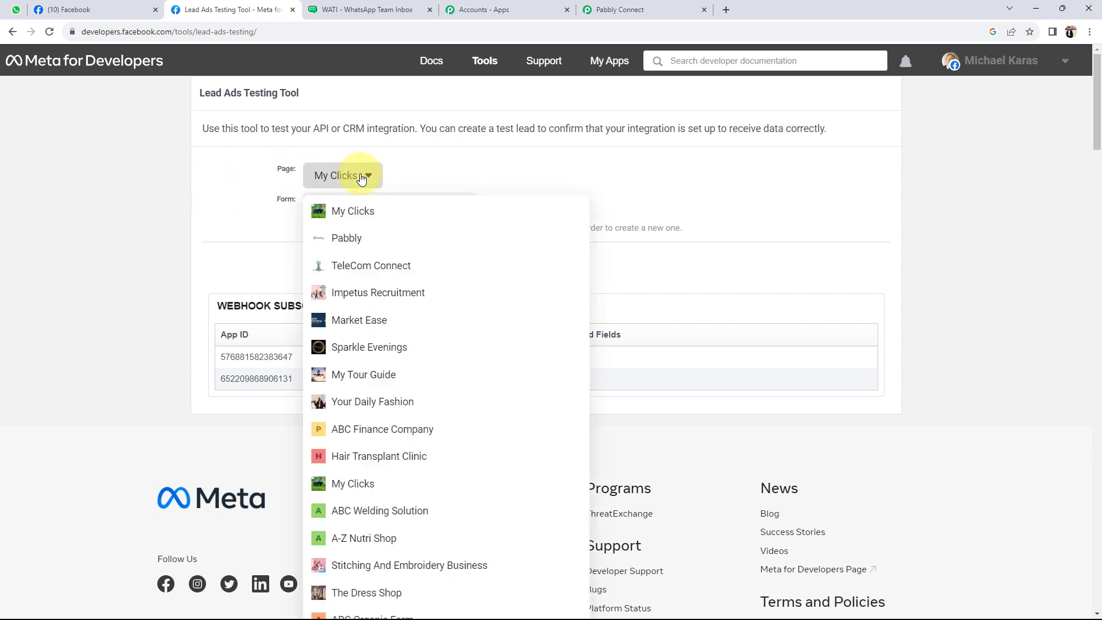
left_click(344, 349)
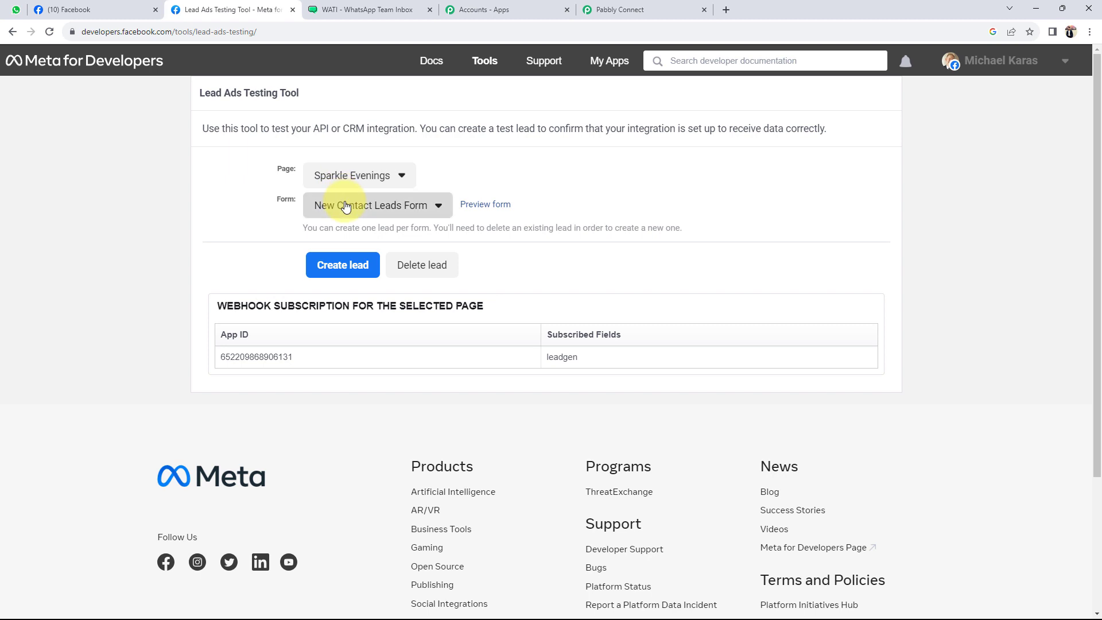
left_click(338, 207)
left_click(336, 366)
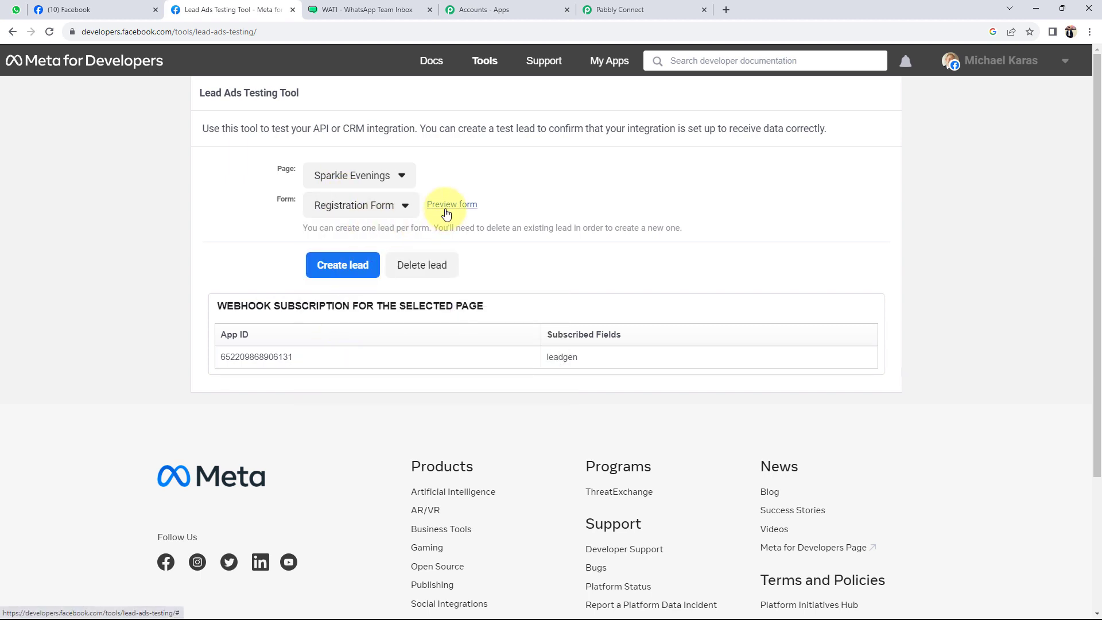
left_click(441, 207)
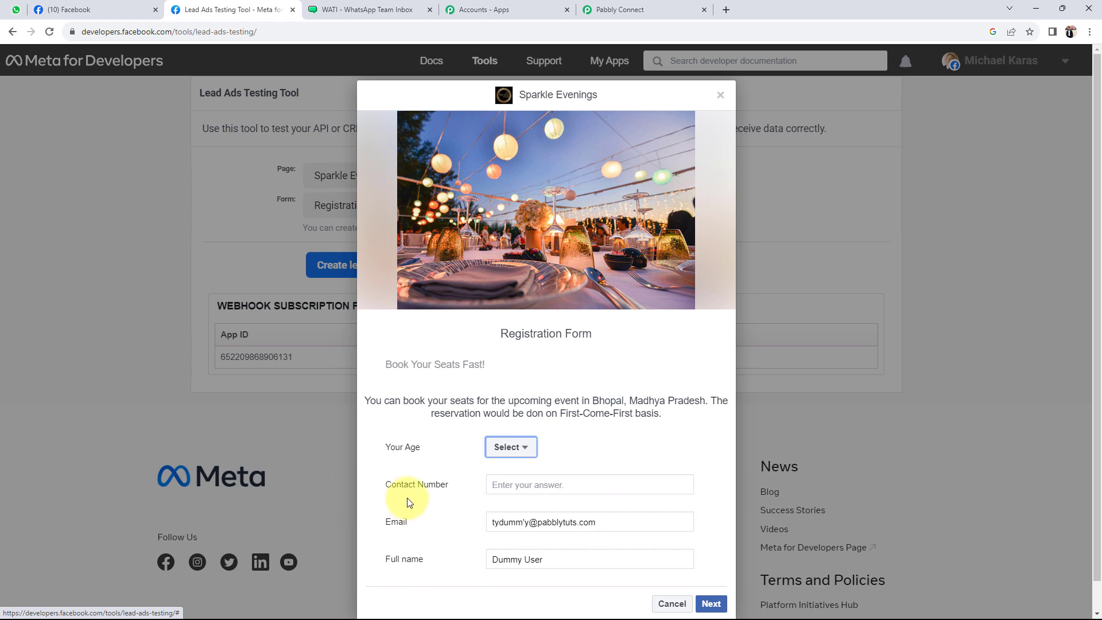
Fill the test form with age 18-25, a contact number and an edited email address
left_click(609, 9)
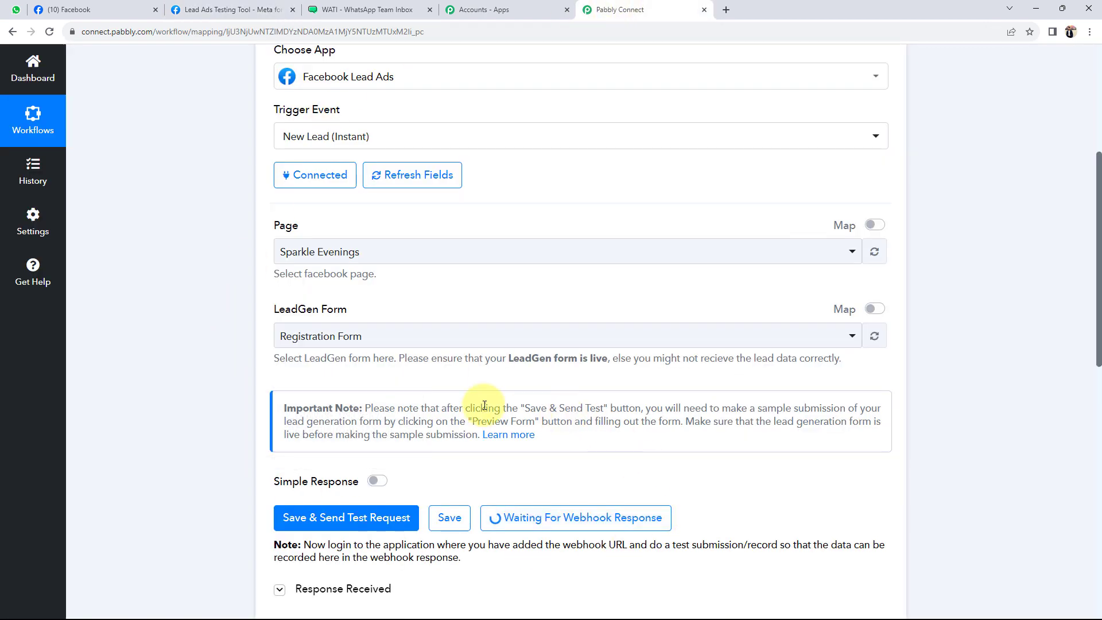
left_click(216, 8)
left_click(509, 451)
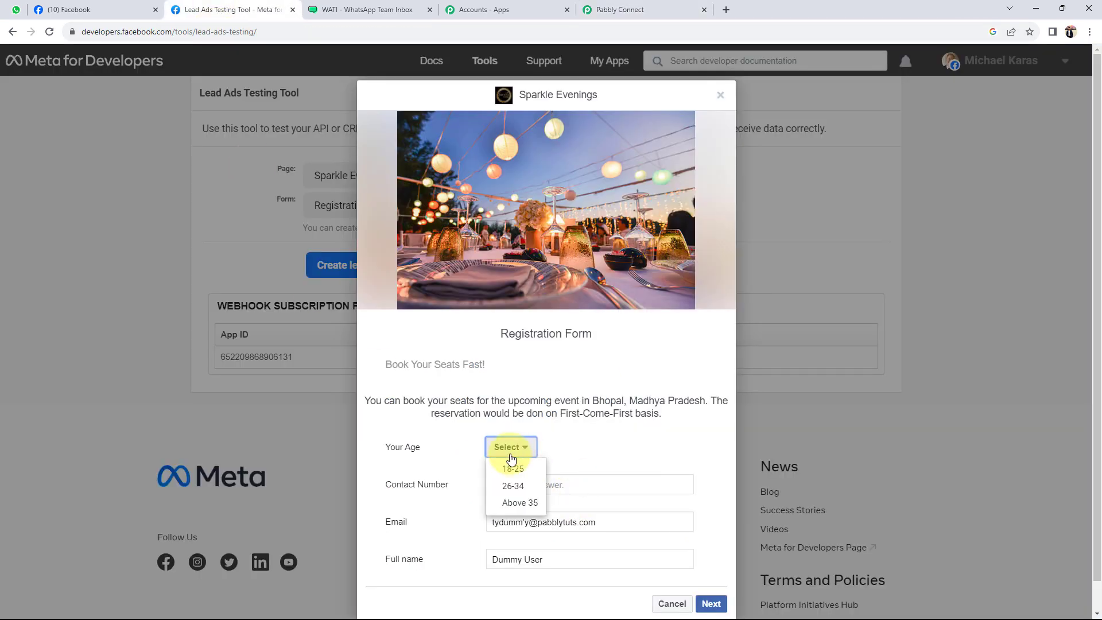
left_click(512, 469)
left_click(529, 483)
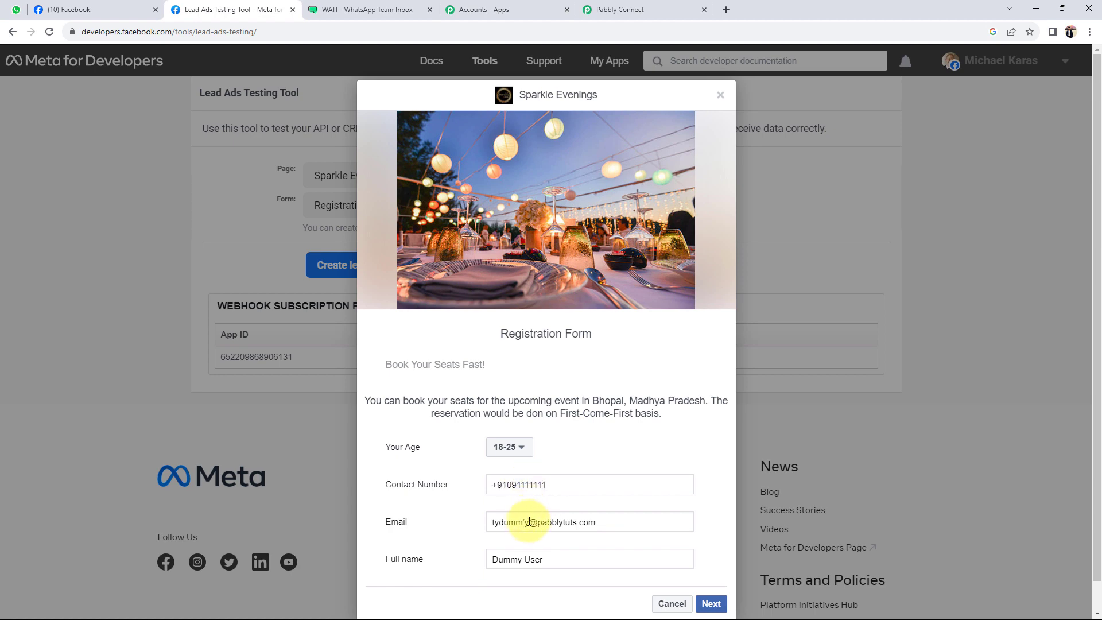
left_click_drag(529, 522, 476, 533)
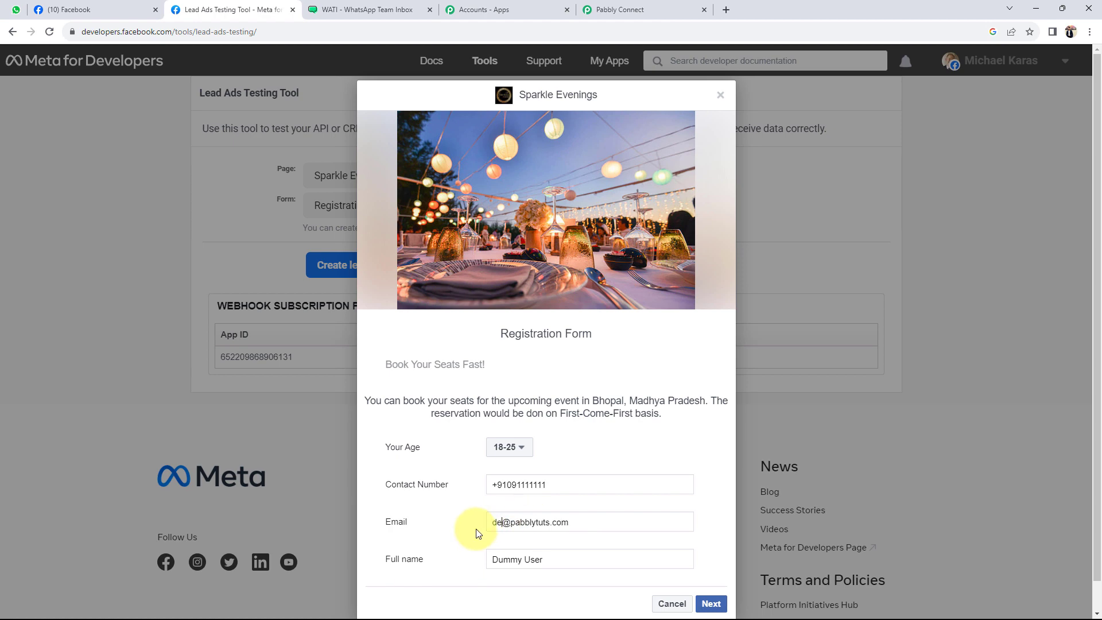
type("demo")
left_click(518, 554)
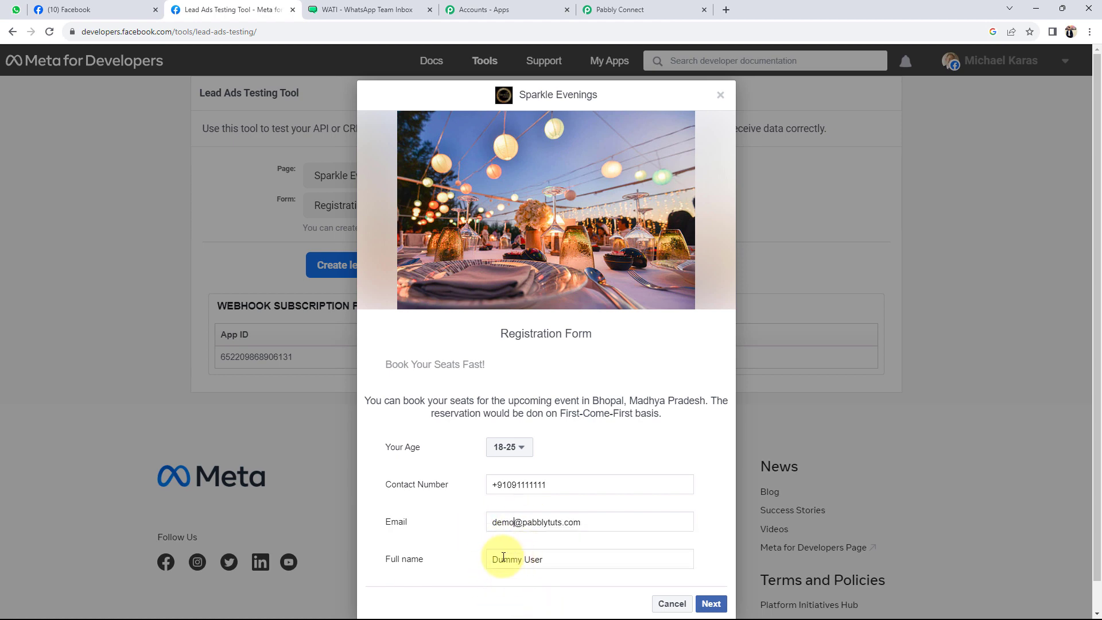
scroll(545, 552, "down", 1)
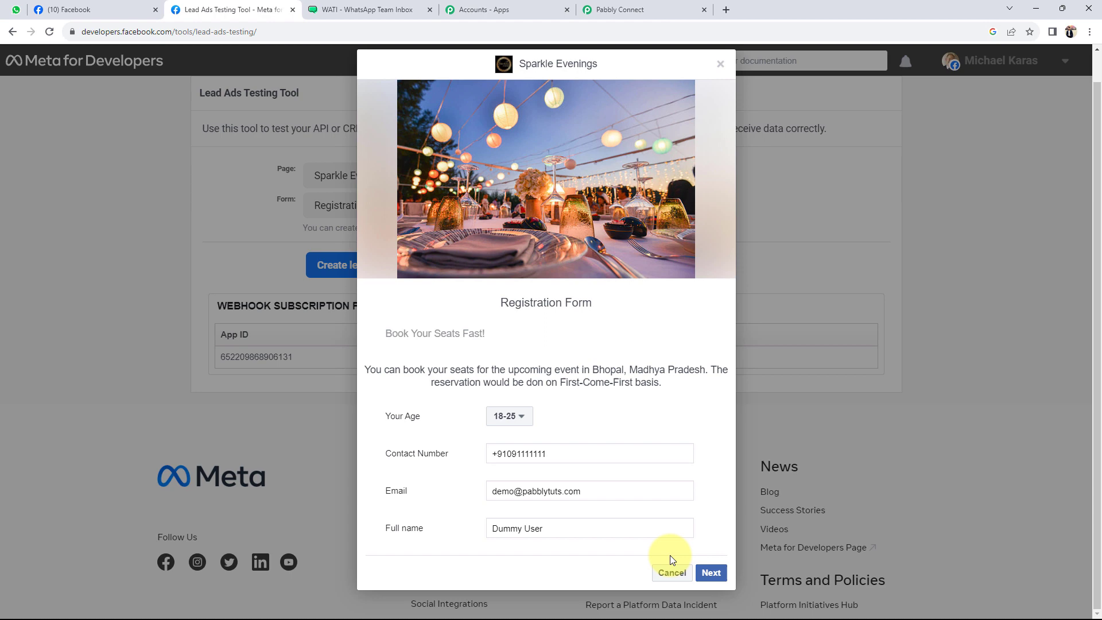
Go to the form's next page, submit the test lead and close the thank-you dialog
left_click(714, 573)
left_click(709, 433)
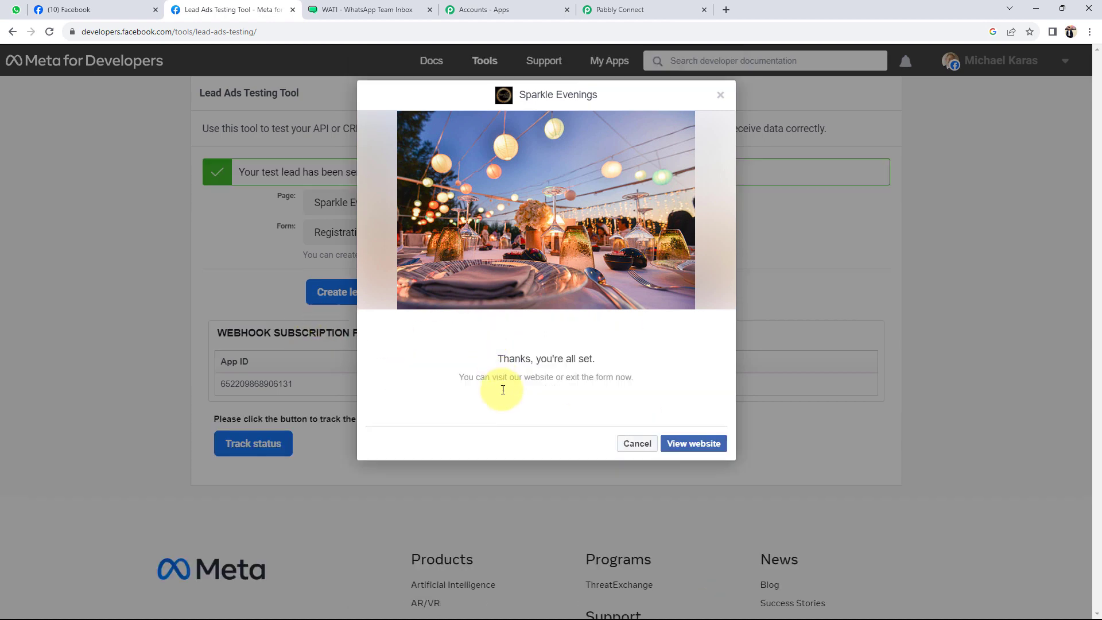
left_click(636, 443)
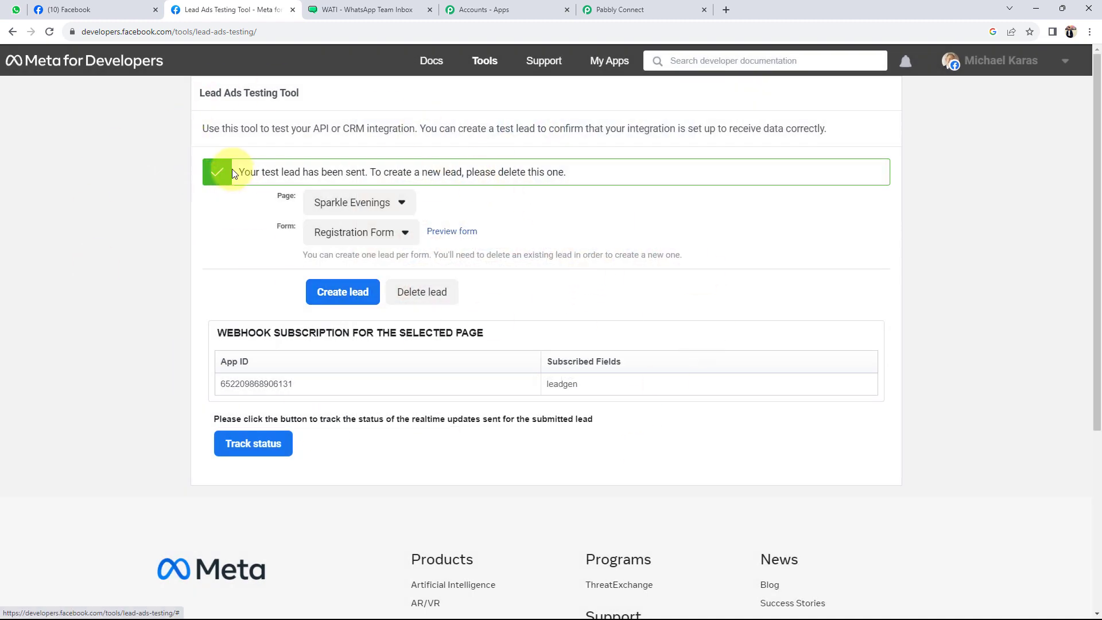
left_click_drag(238, 171, 397, 174)
In Pabbly's Response Received, inspect the captured age 18-25, contact number, email and full name
left_click(501, 204)
left_click(628, 10)
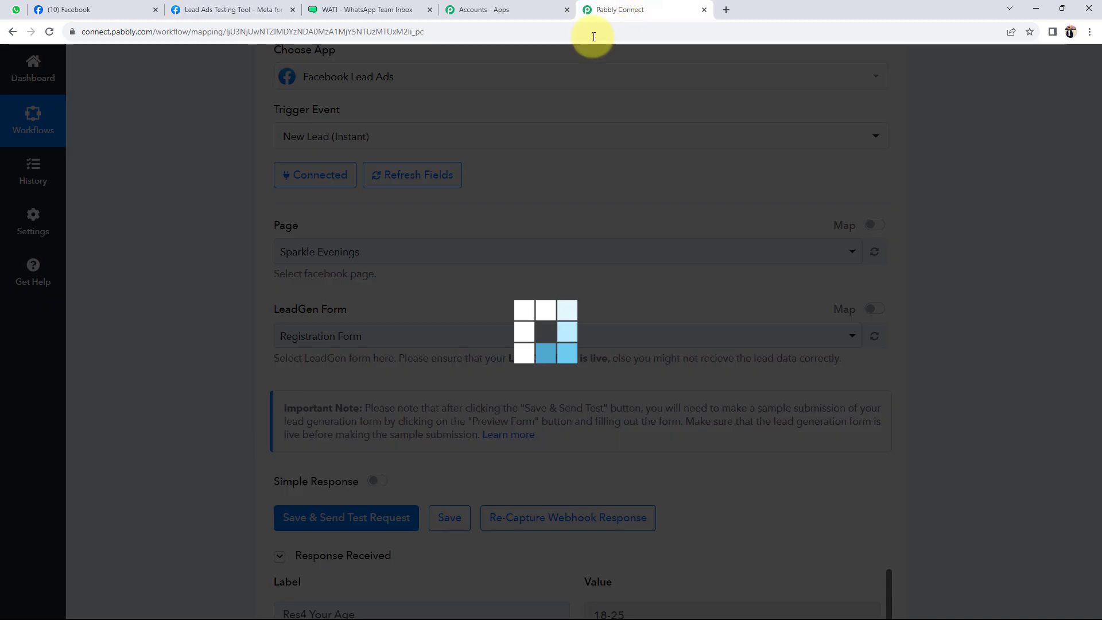
scroll(121, 405, "down", 6)
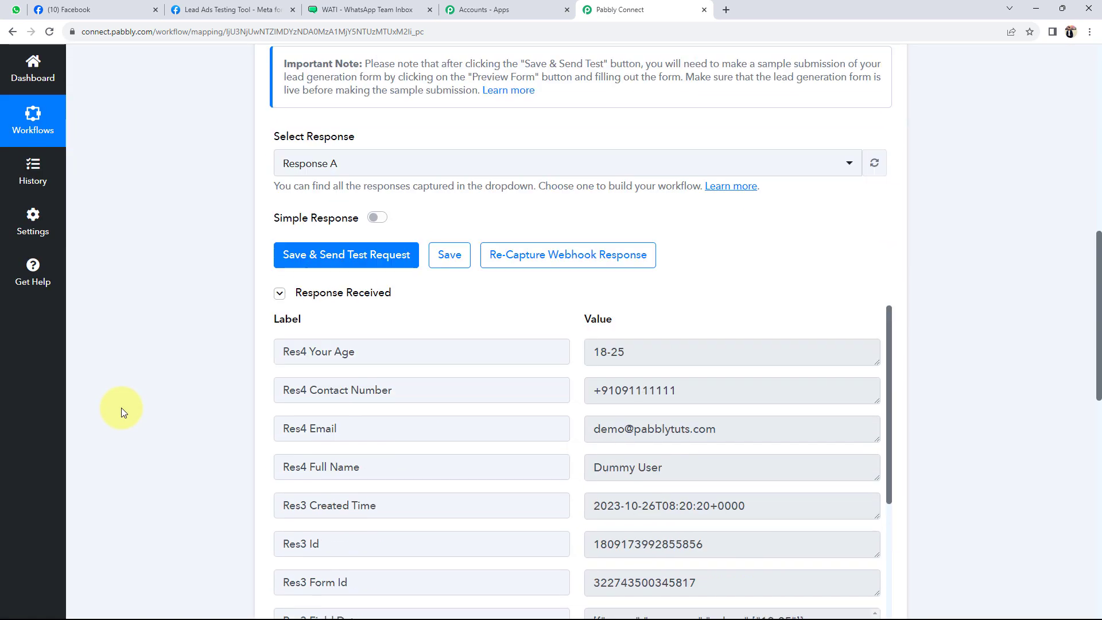
scroll(557, 335, "down", 1)
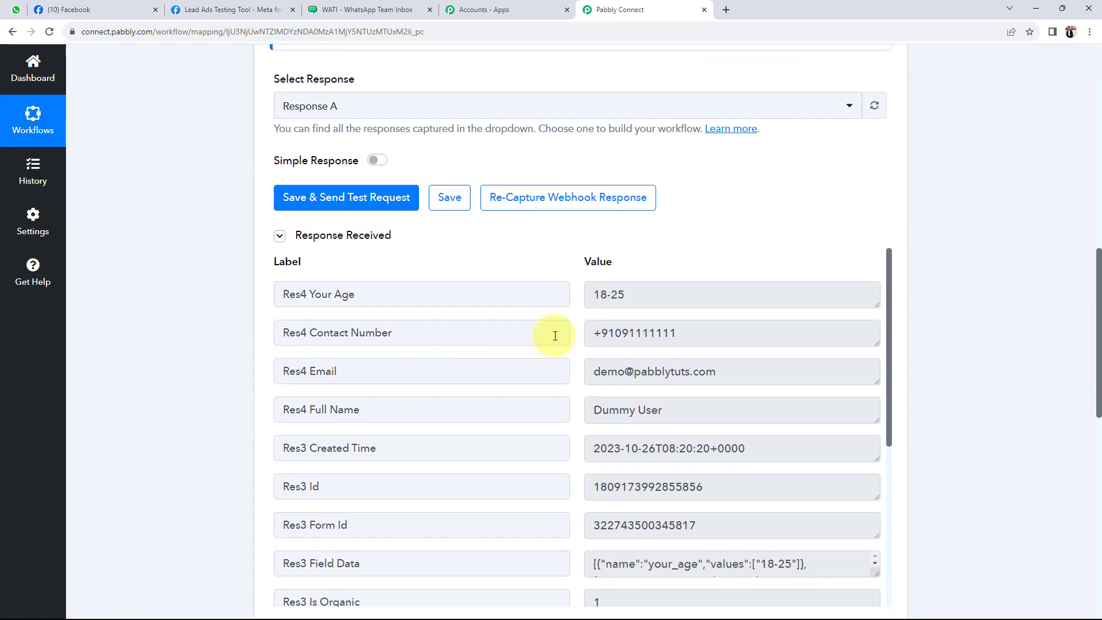
left_click(645, 296)
left_click_drag(645, 295, 591, 295)
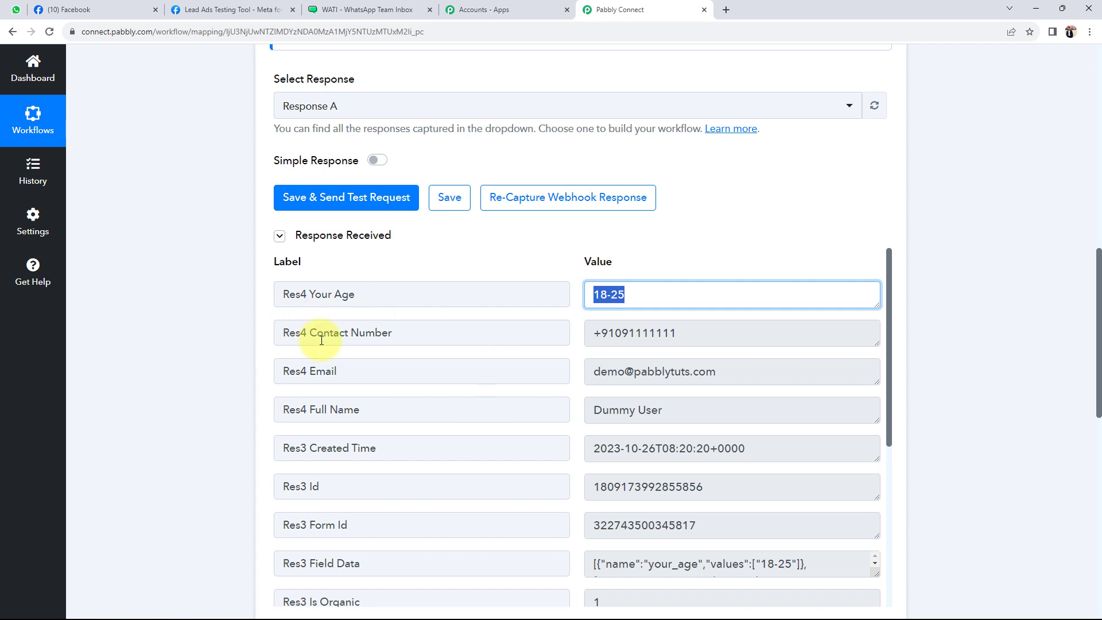
left_click_drag(702, 337, 601, 341)
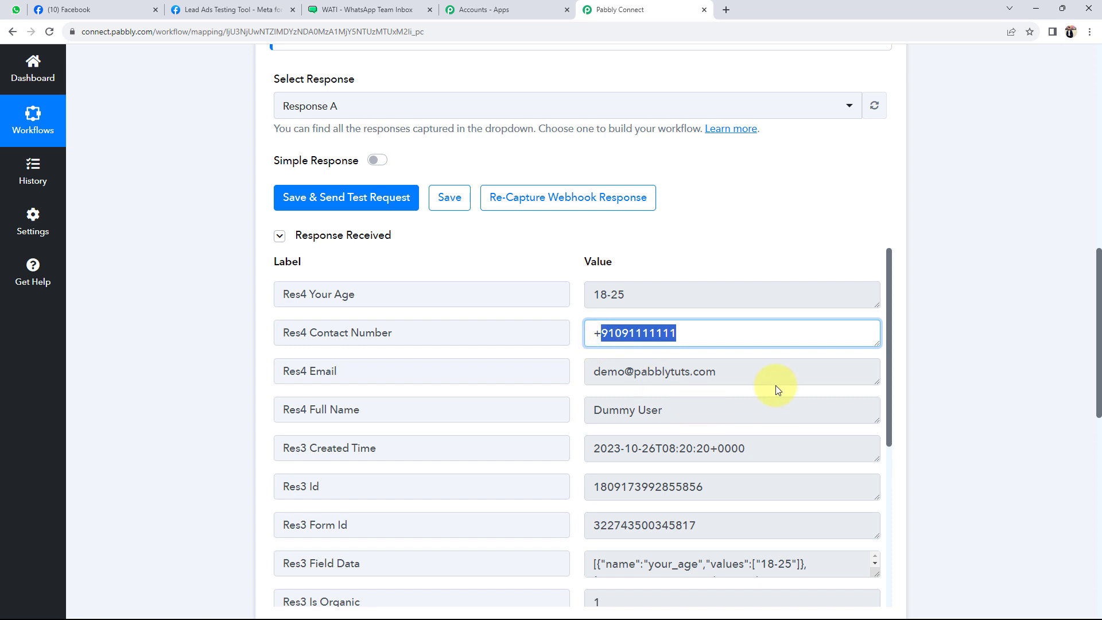
left_click_drag(770, 379, 465, 360)
left_click_drag(756, 408, 295, 401)
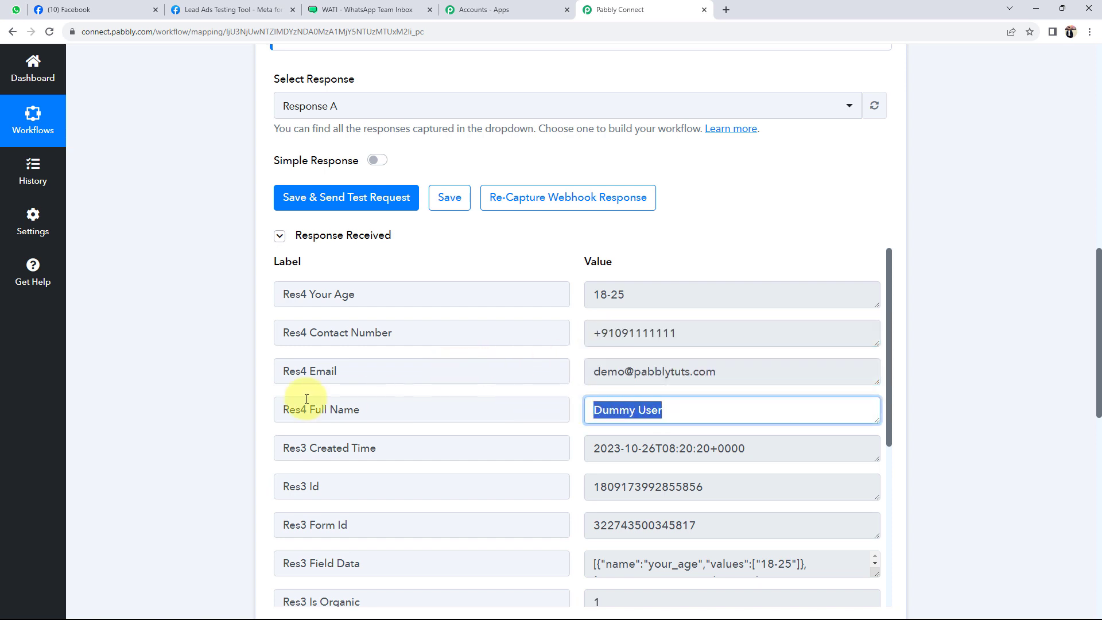
left_click(209, 406)
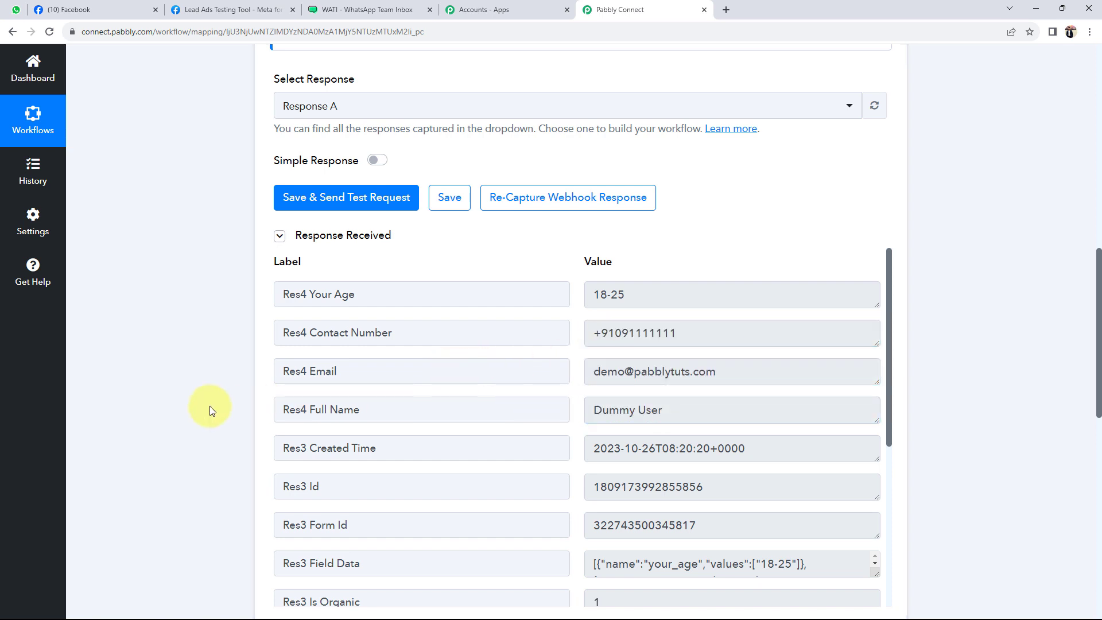
Recheck the captured contact number and full name in the trigger response
scroll(197, 401, "up", 15)
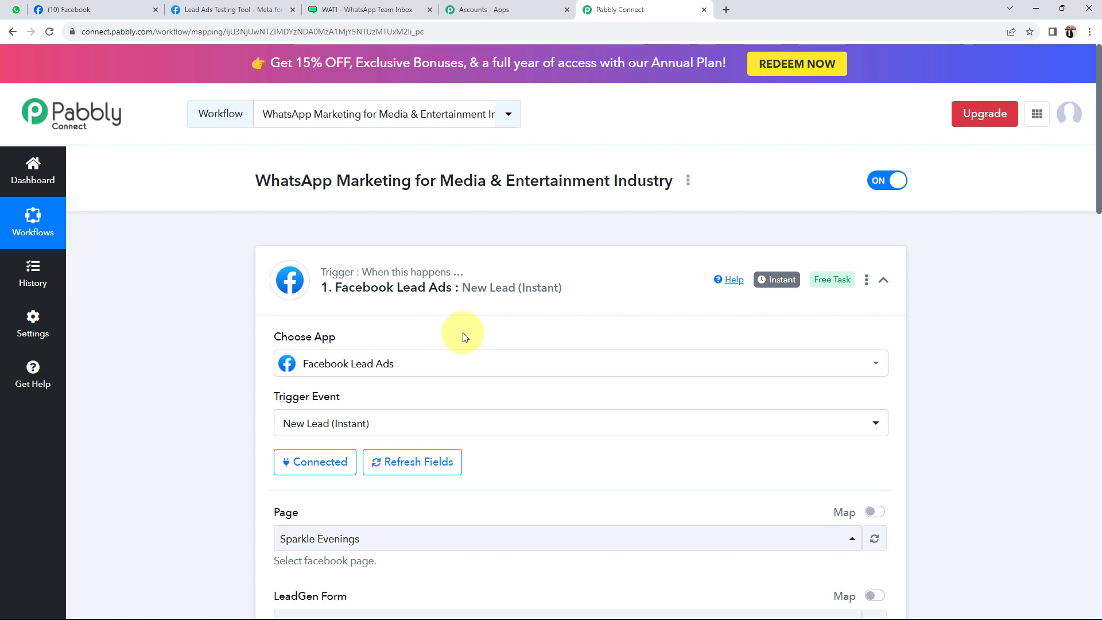
scroll(246, 371, "down", 12)
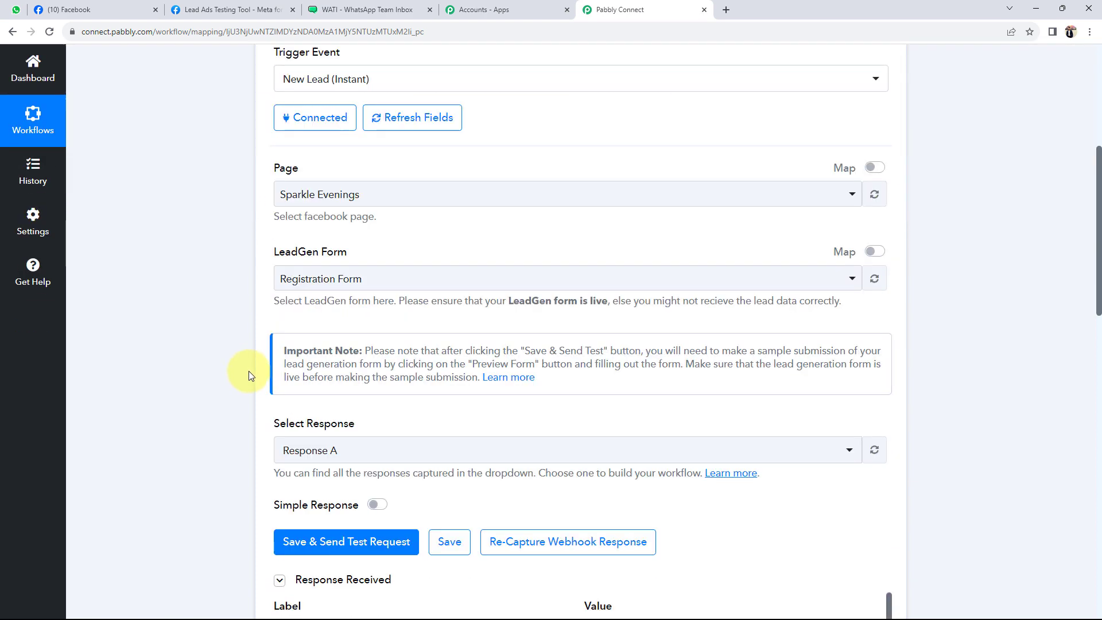
left_click(666, 336)
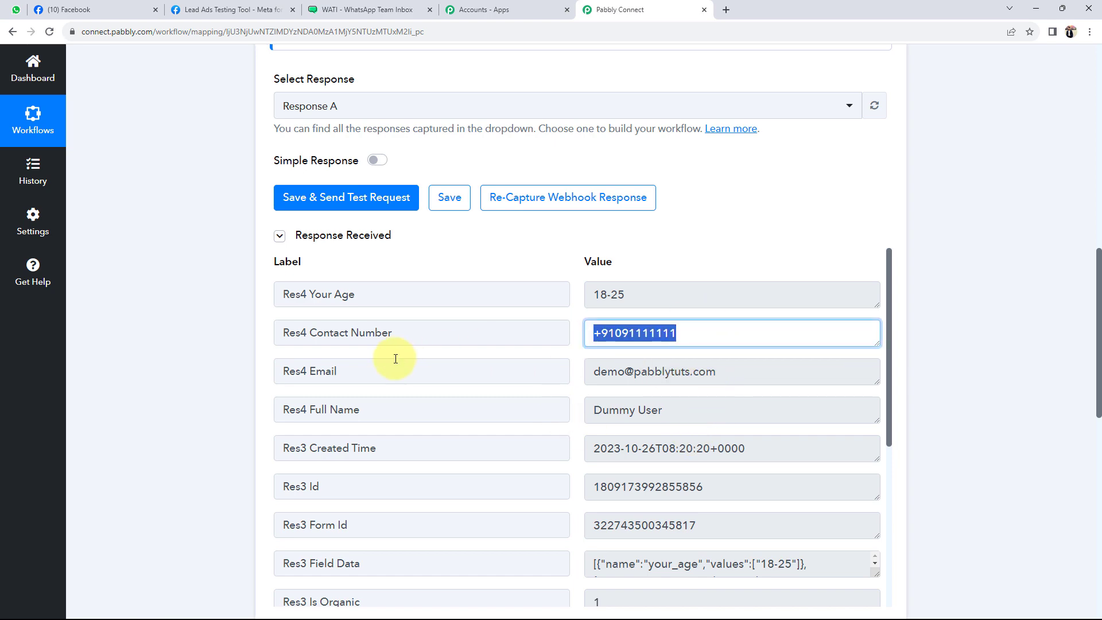
left_click(698, 411)
scroll(157, 412, "down", 9)
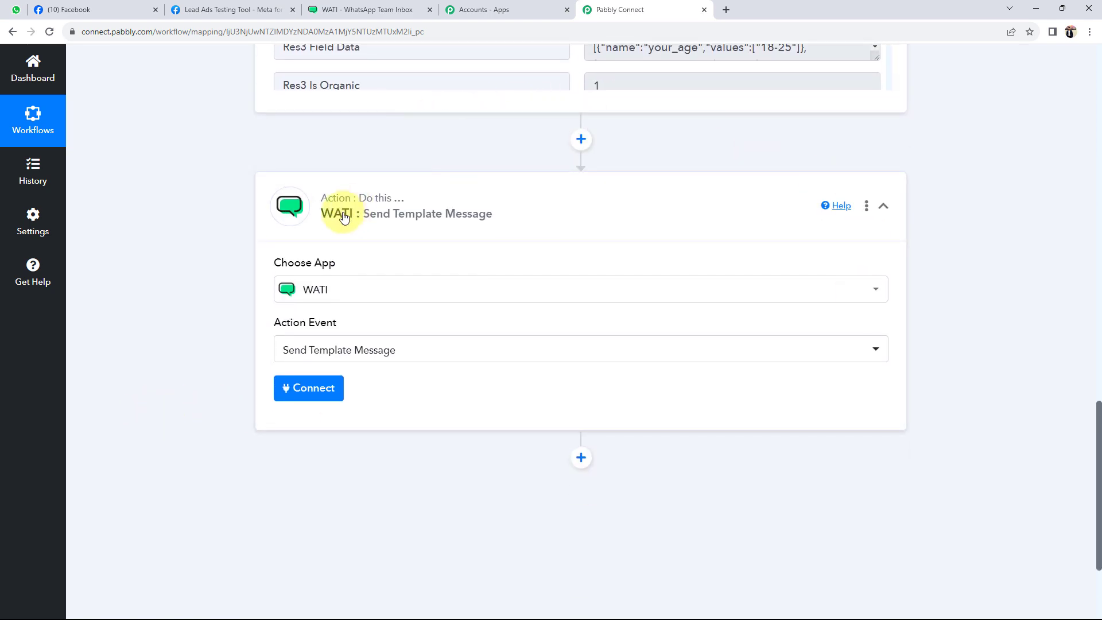
Add a new WATI connection, WATI #3, which requires an API Endpoint and Access Token
left_click(288, 388)
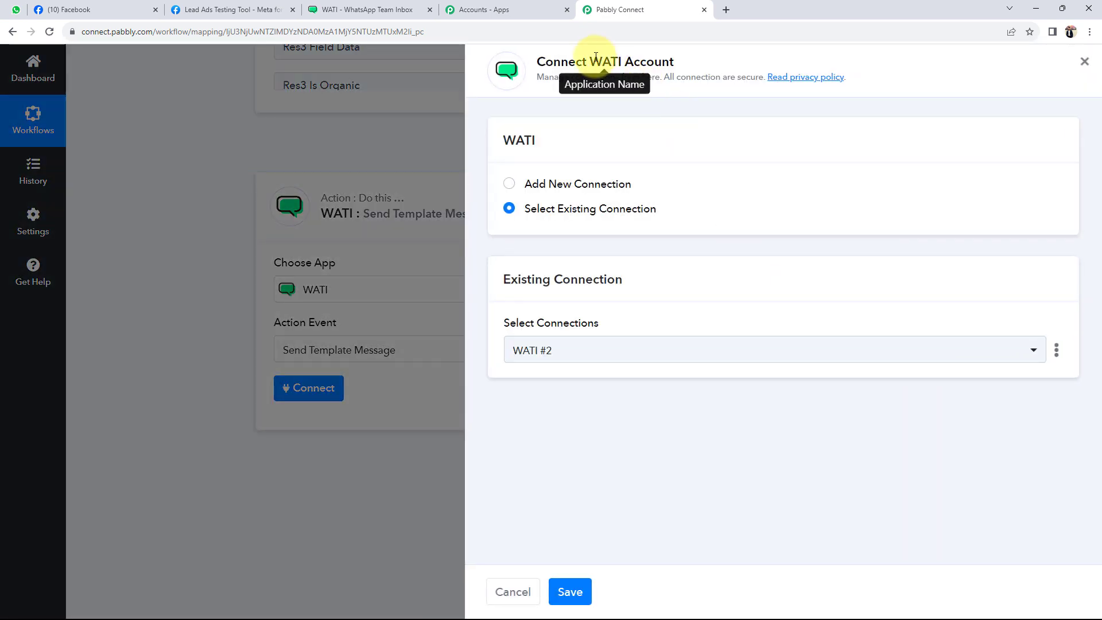
left_click_drag(592, 58, 676, 61)
left_click(511, 185)
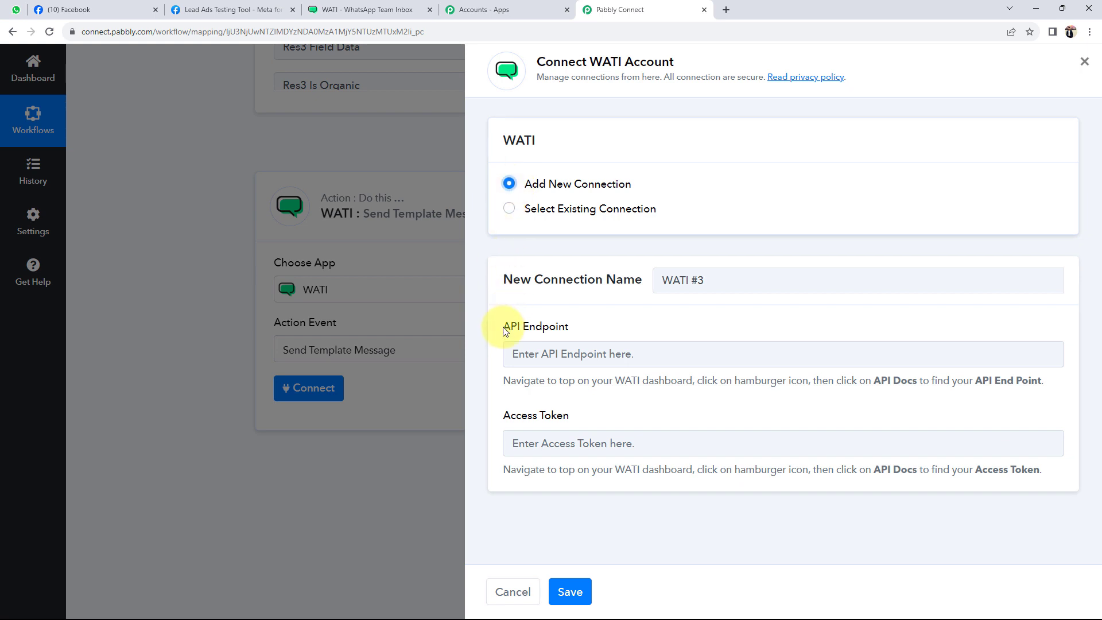
left_click_drag(504, 327, 573, 338)
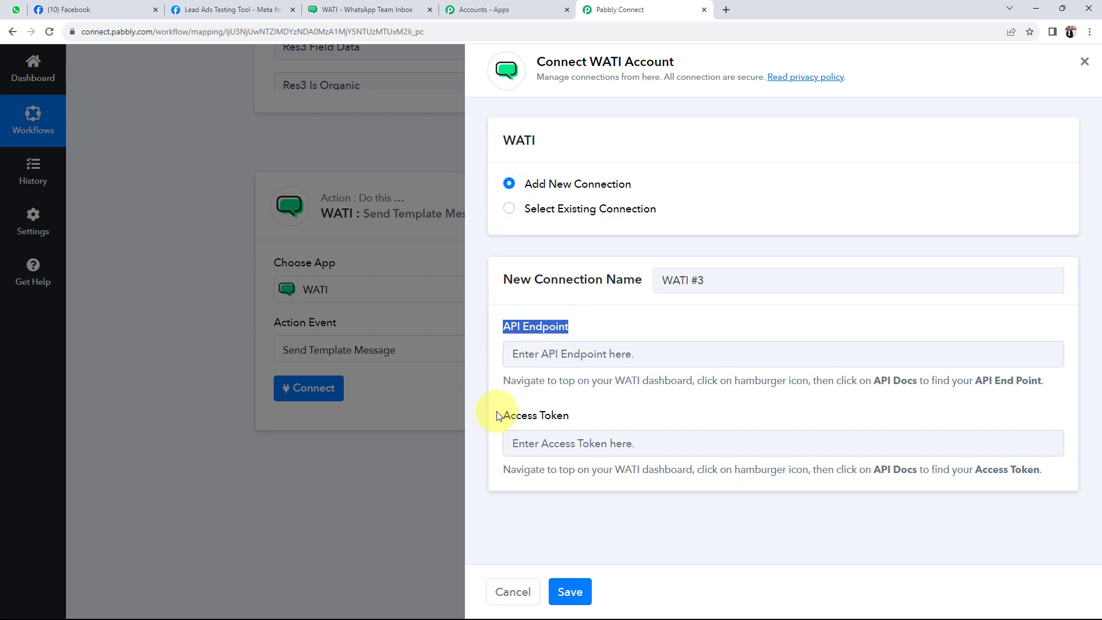
left_click_drag(504, 414, 669, 442)
left_click(703, 424)
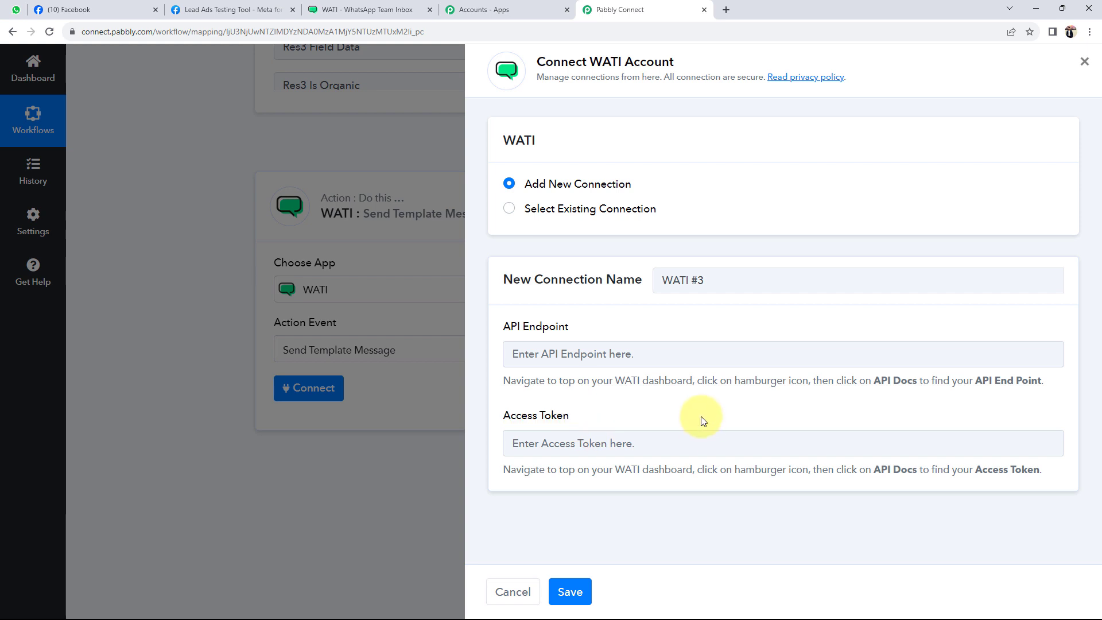
left_click(344, 12)
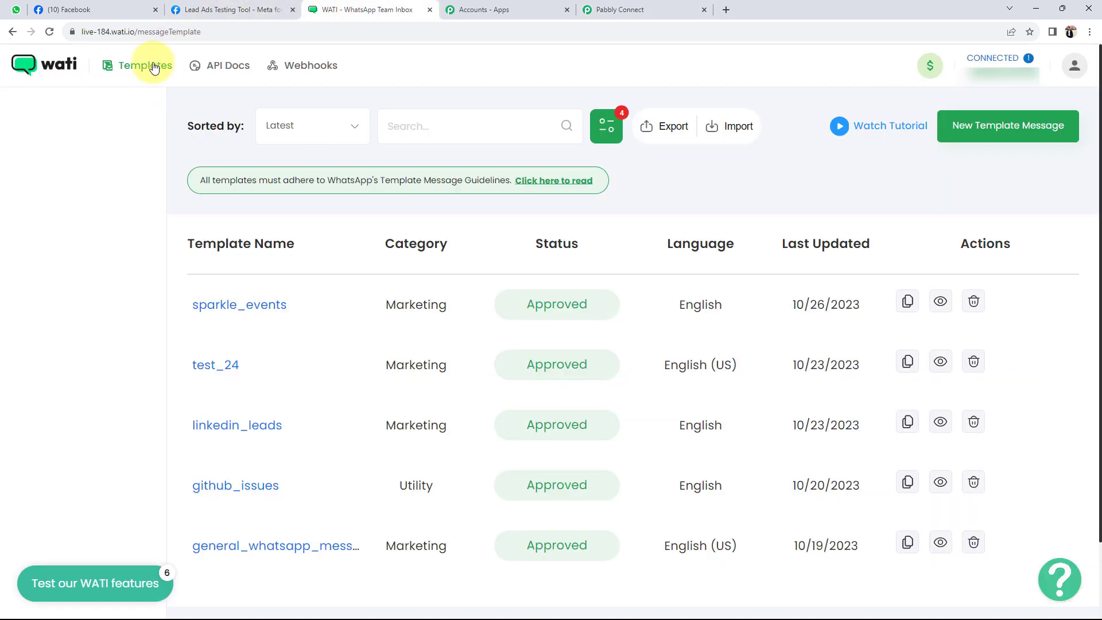
left_click(225, 69)
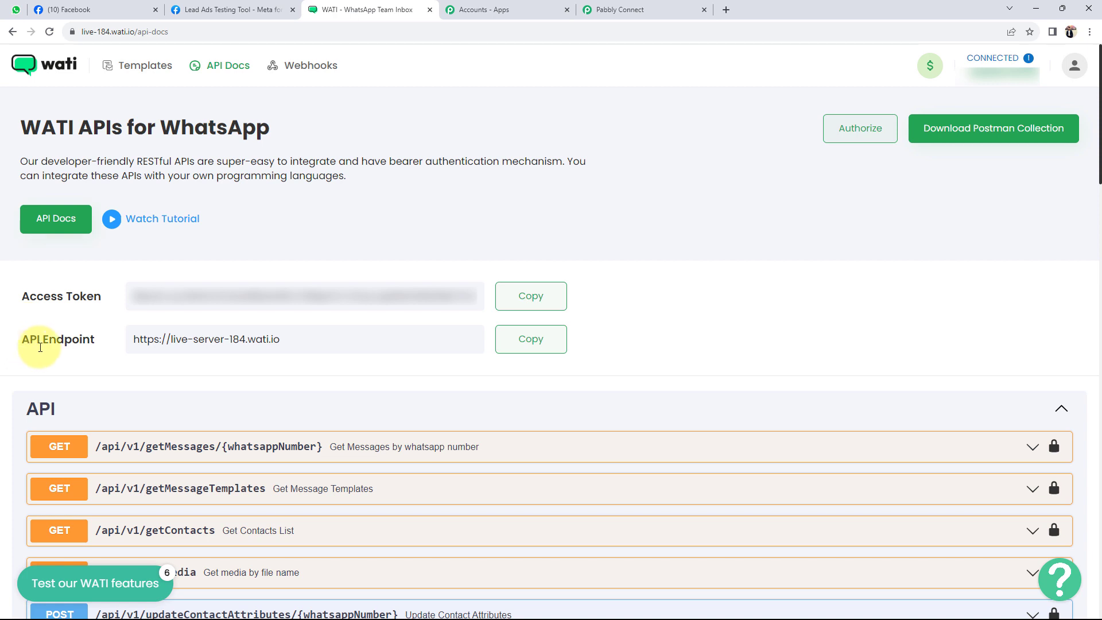
left_click(542, 347)
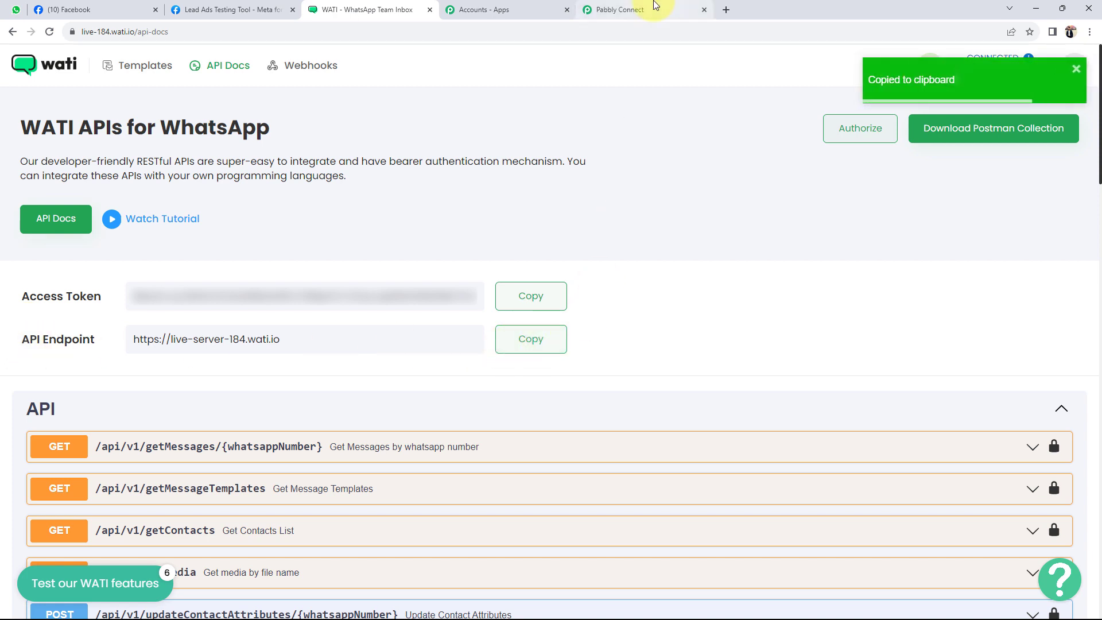
left_click(657, 9)
left_click(545, 350)
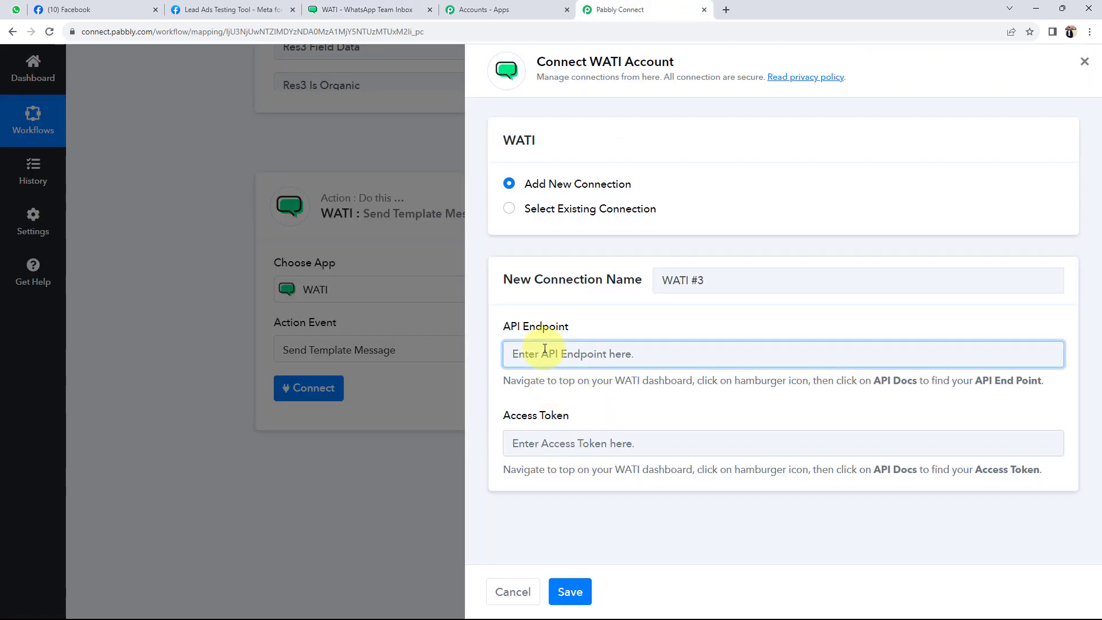
key("ctrl+v")
left_click(345, 9)
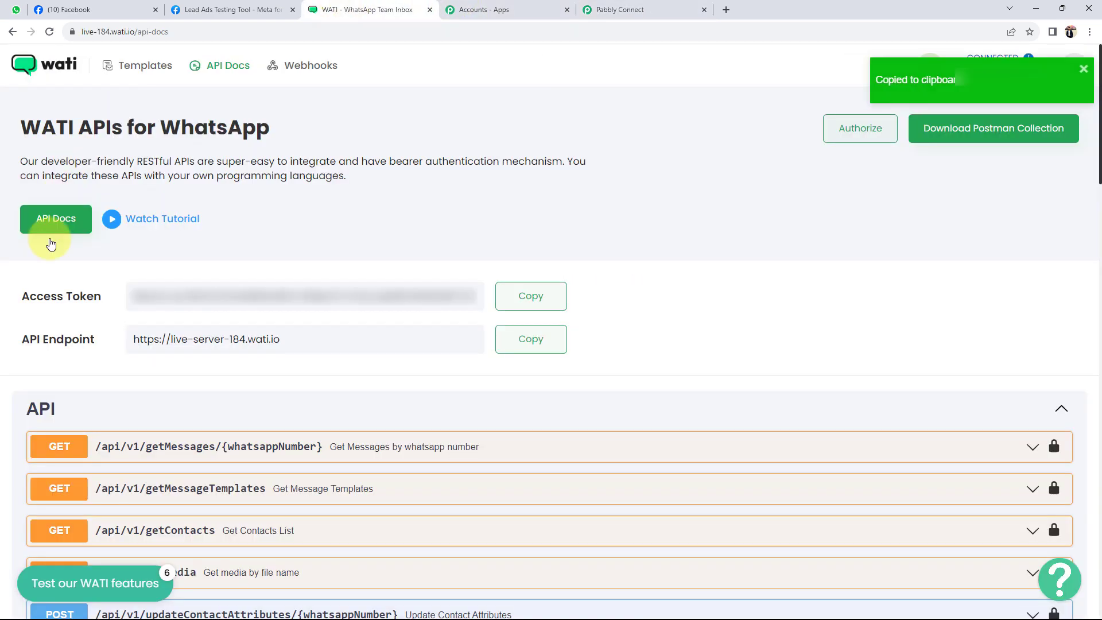
Paste WATI's access token into the Access Token field and save the WATI #3 connection
left_click(524, 295)
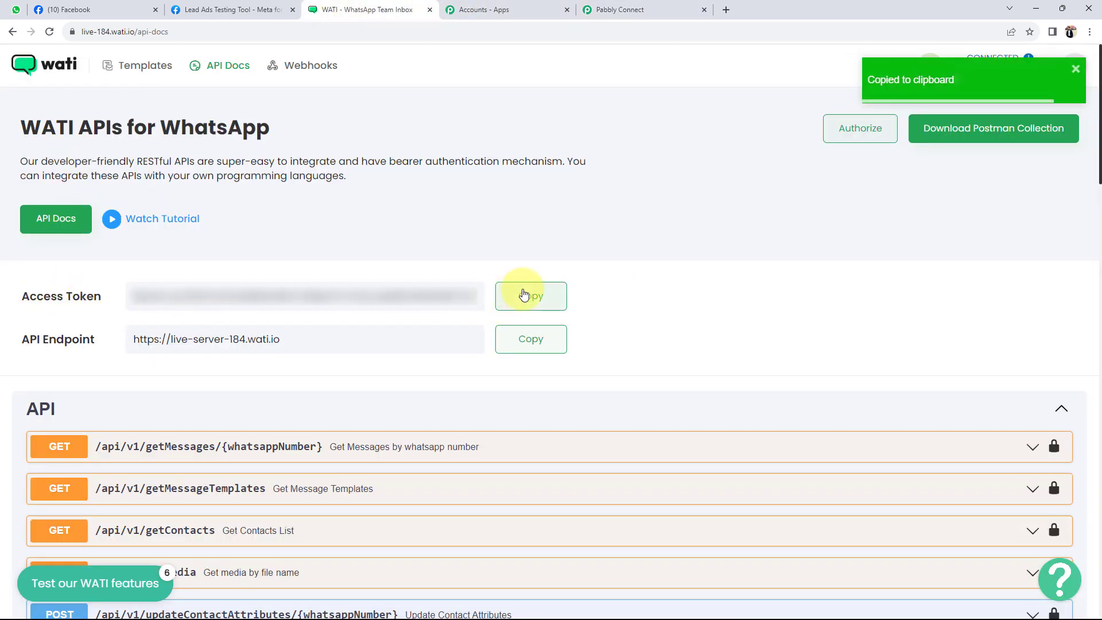
left_click(603, 10)
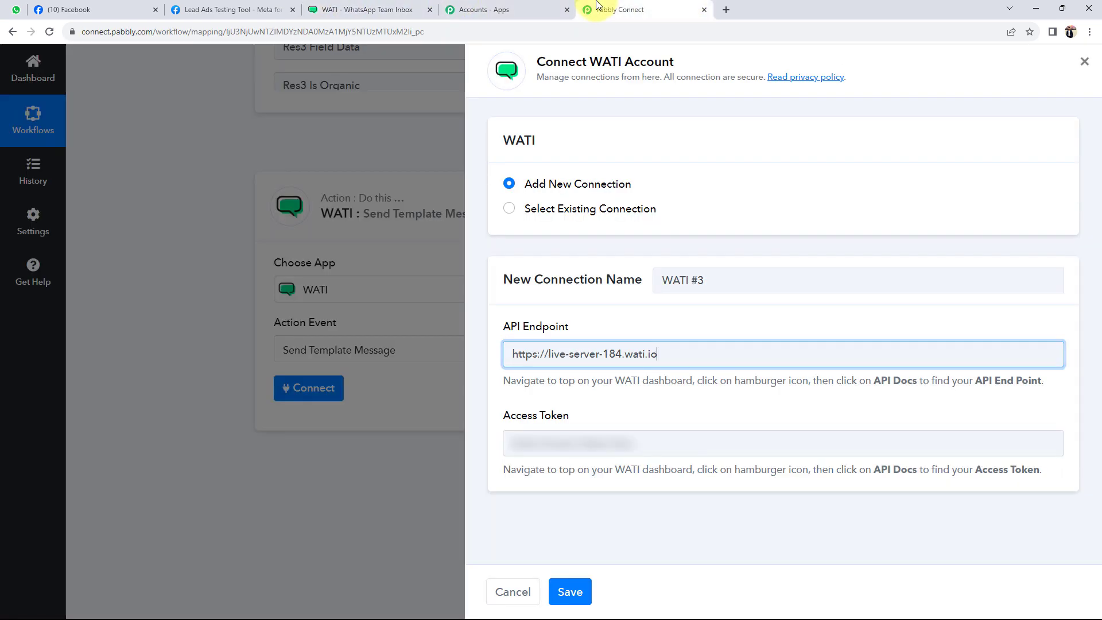
left_click(538, 447)
key("ctrl+v")
left_click(570, 592)
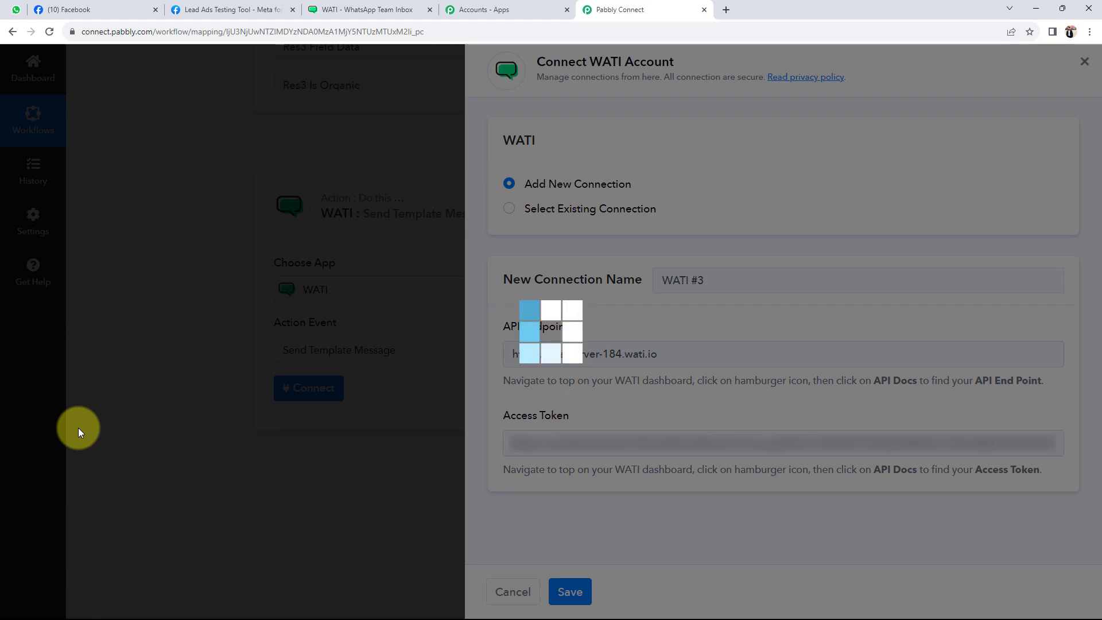
scroll(78, 428, "down", 3)
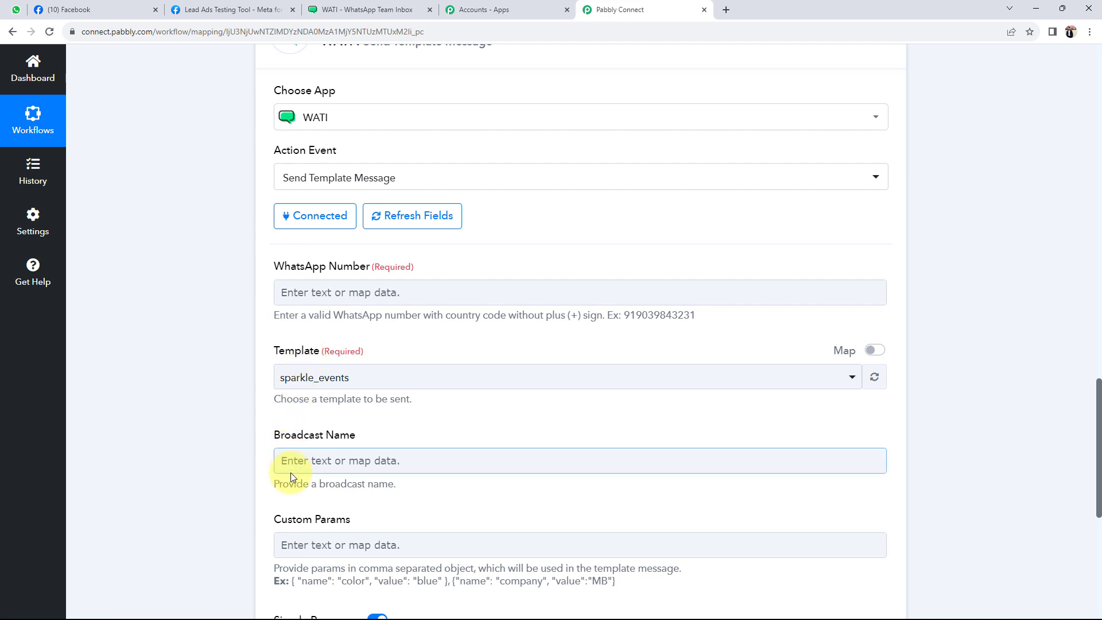
Locate the test lead's contact number value and the WhatsApp Number field
scroll(212, 523, "up", 1)
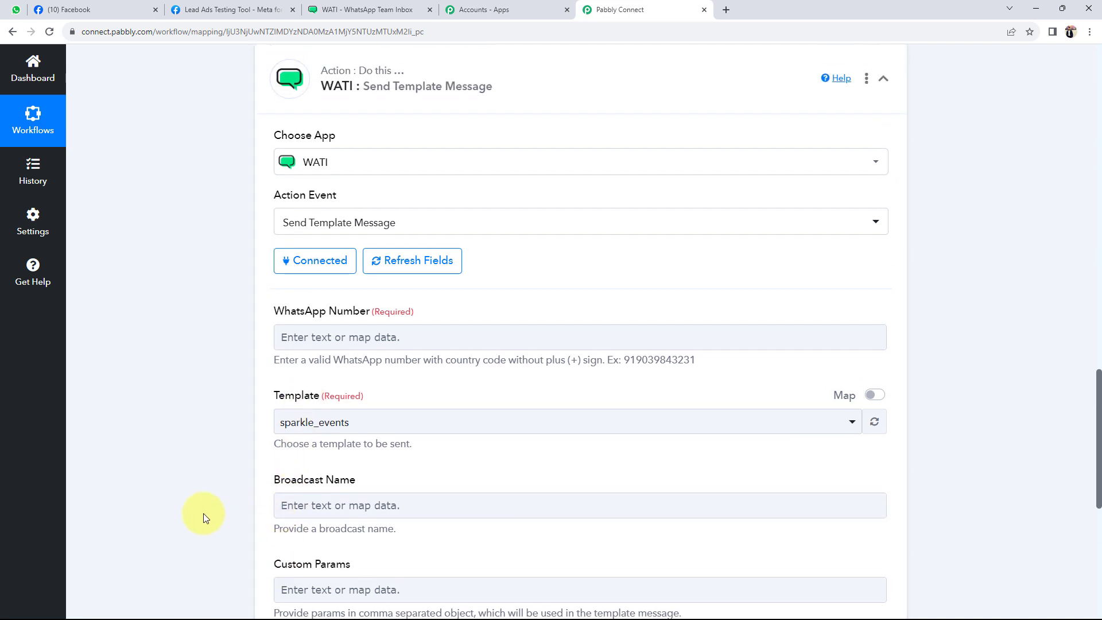
left_click(340, 344)
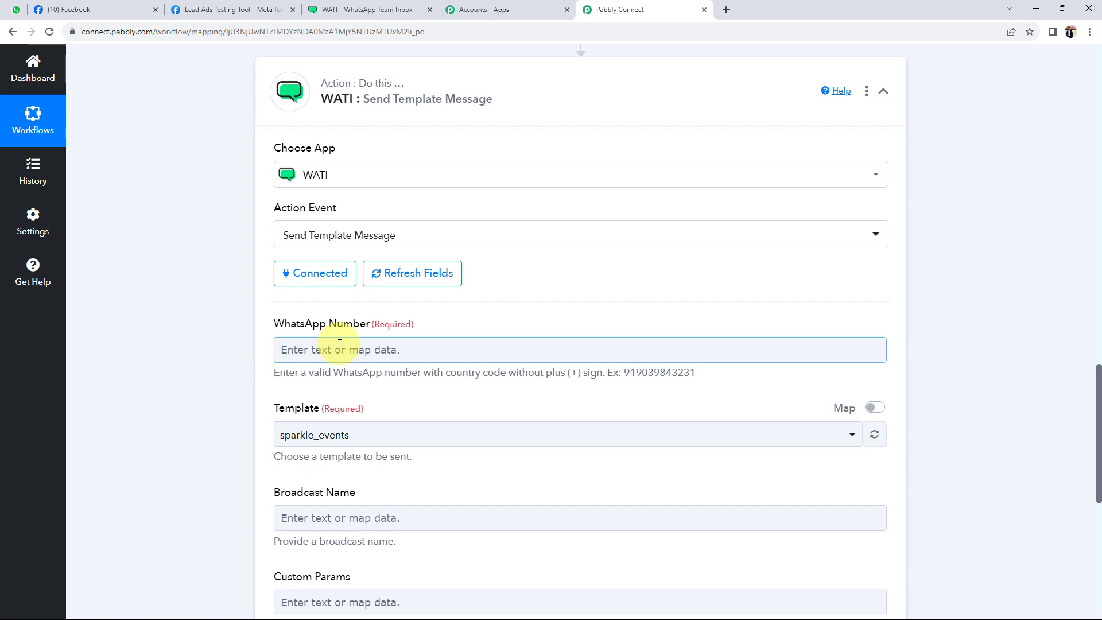
scroll(202, 374, "up", 8)
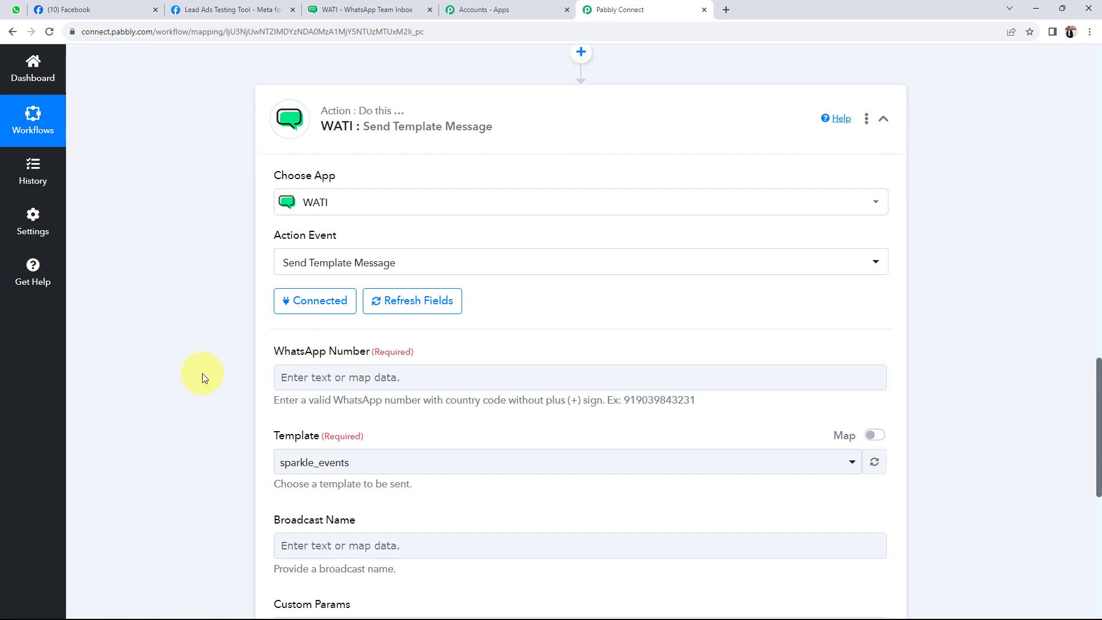
left_click_drag(738, 169, 561, 179)
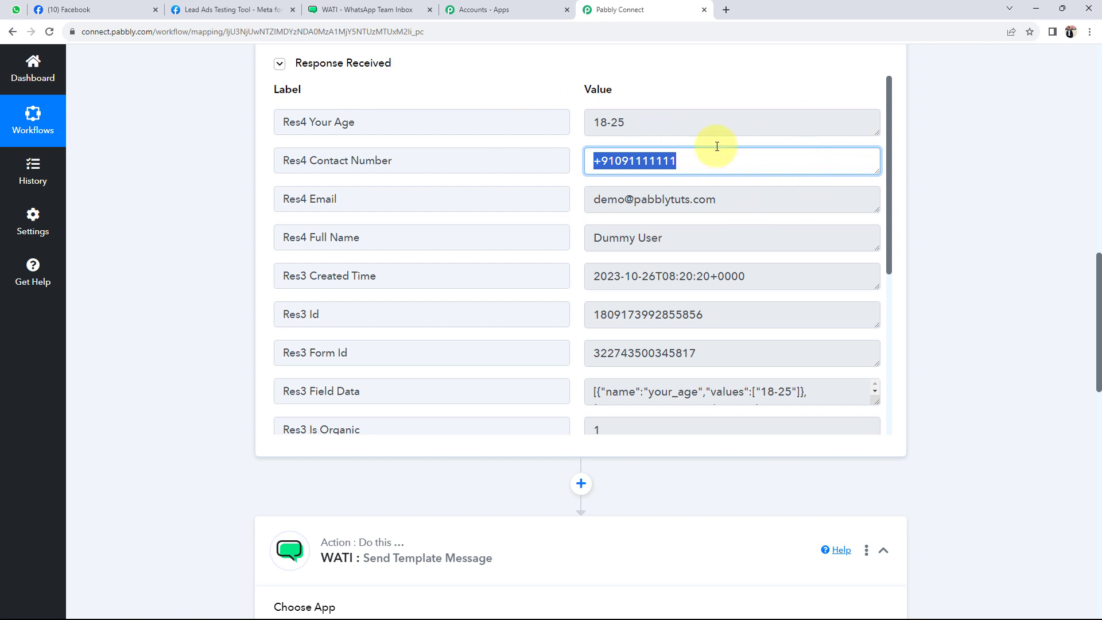
scroll(222, 467, "down", 7)
left_click(327, 401)
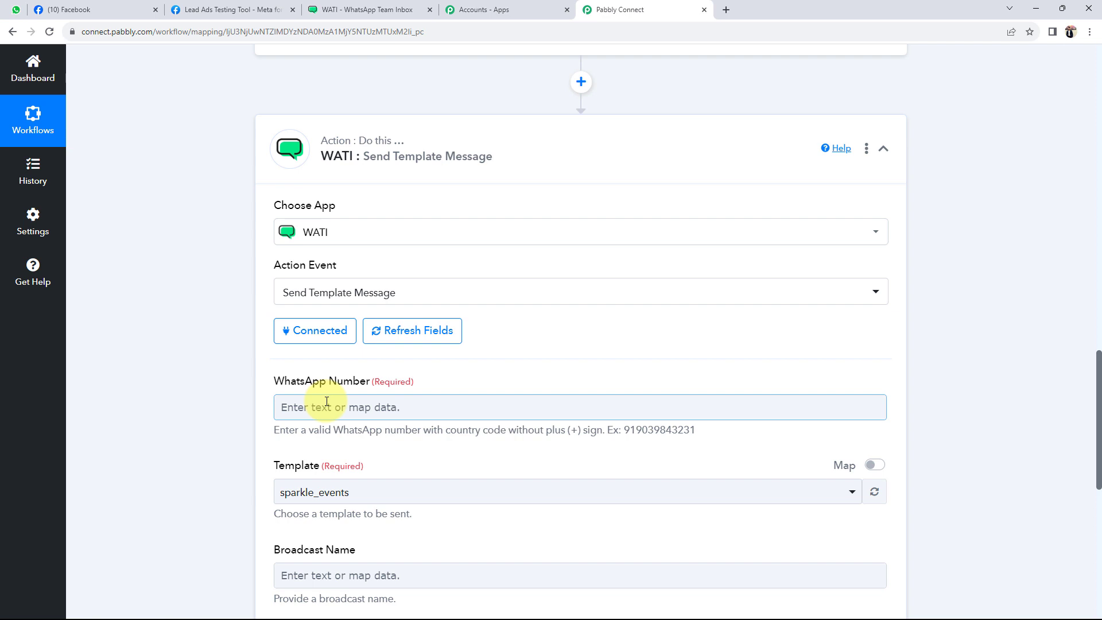
scroll(326, 402, "down", 3)
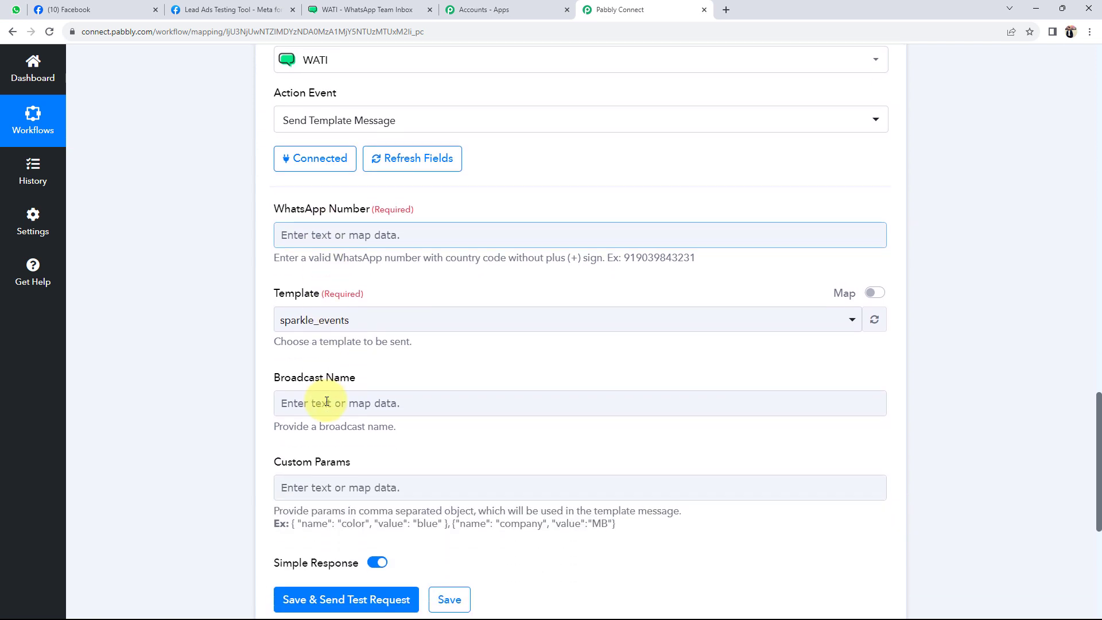
Map Facebook Lead Ads' Res4 Contact Number into the WhatsApp Number field
left_click(312, 236)
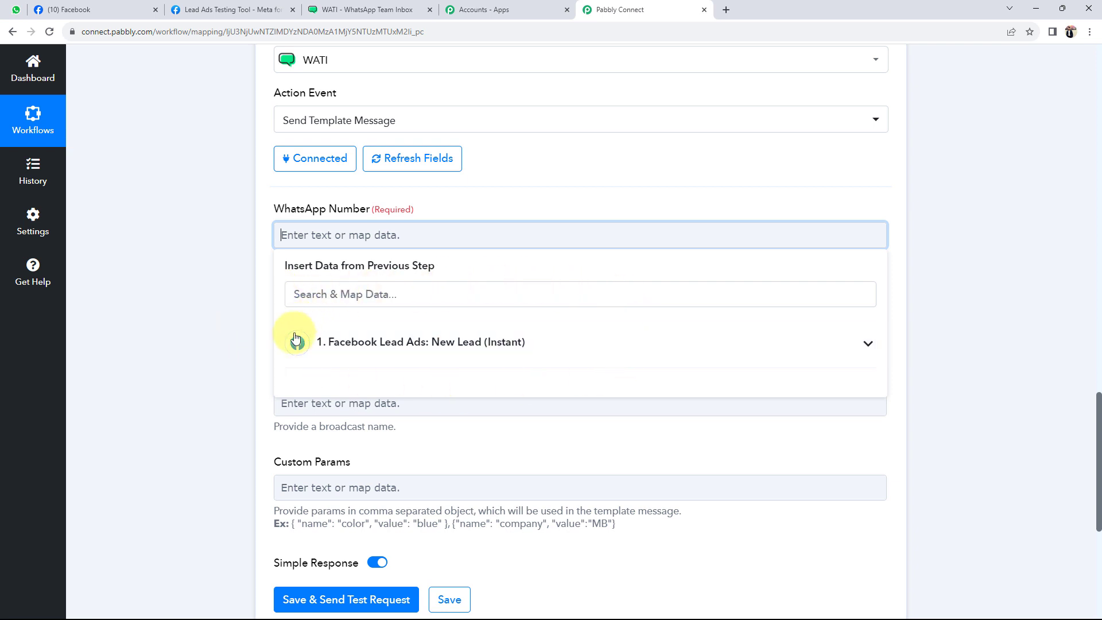
left_click(852, 346)
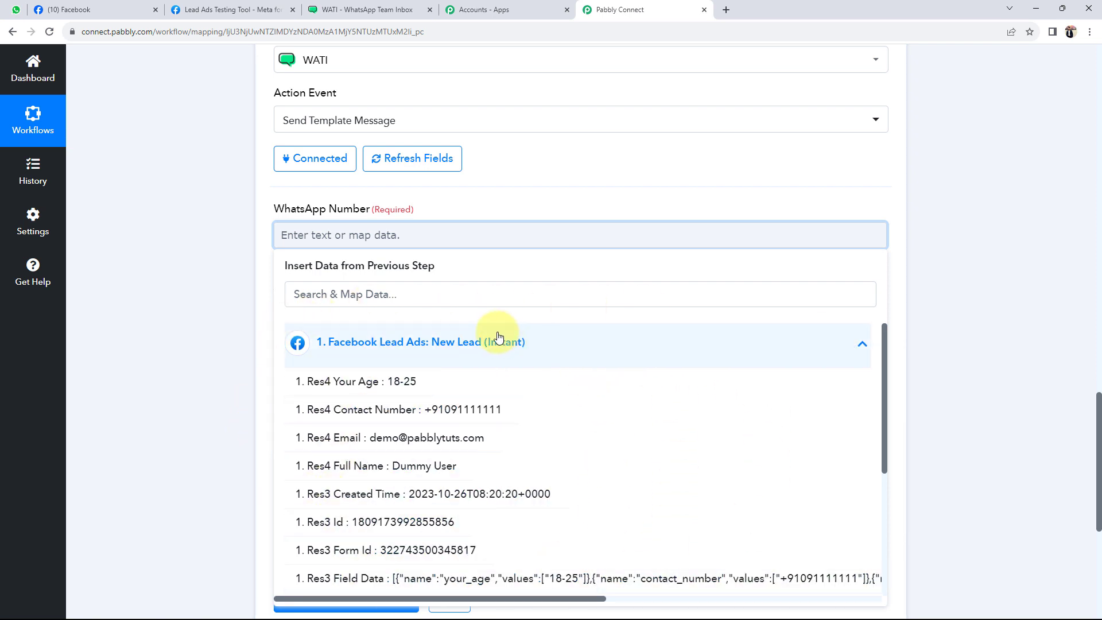
left_click(402, 409)
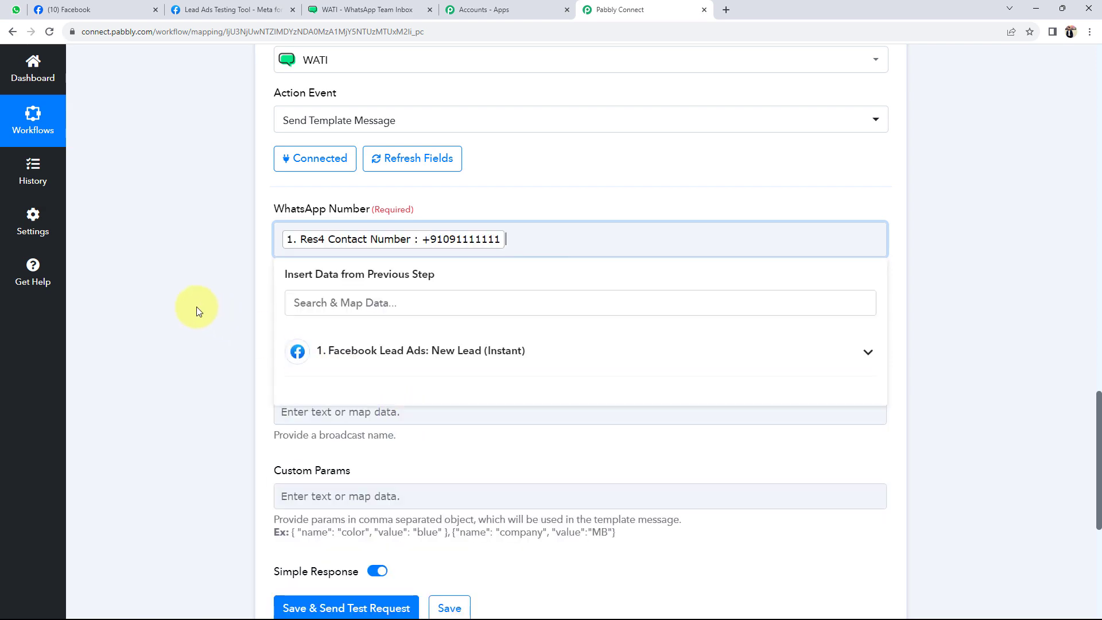
left_click(166, 307)
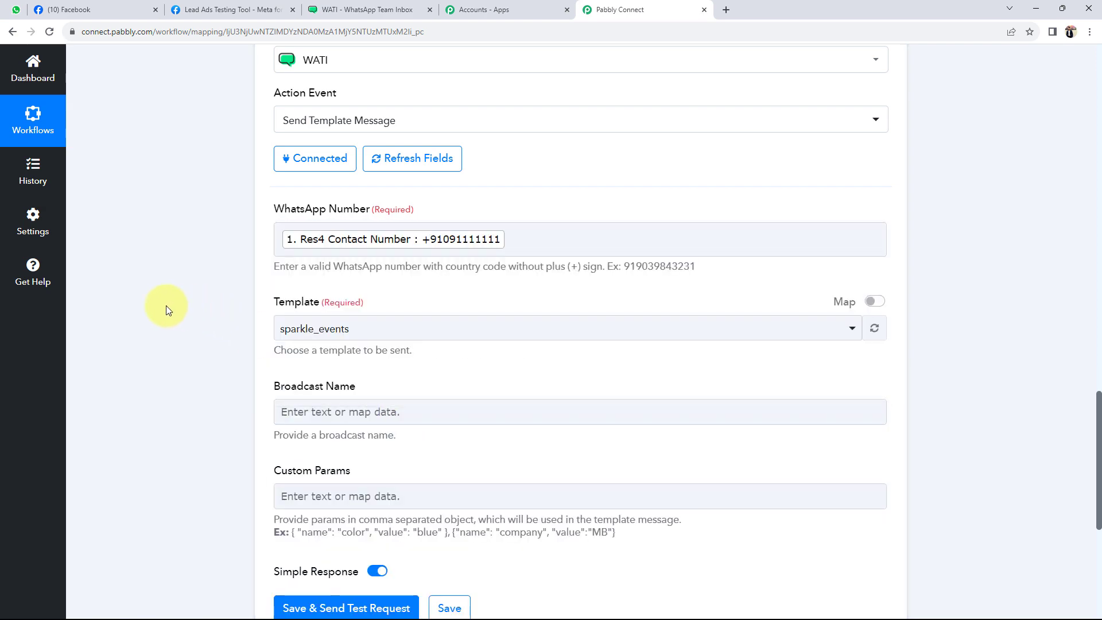
scroll(167, 306, "down", 3)
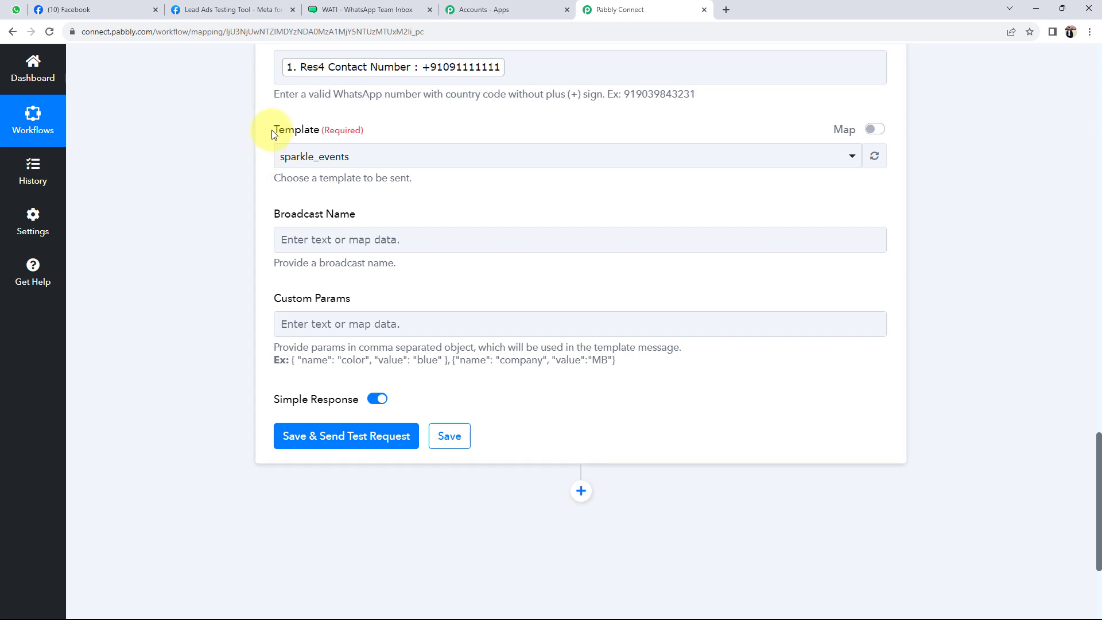
left_click_drag(272, 129, 323, 132)
left_click(208, 182)
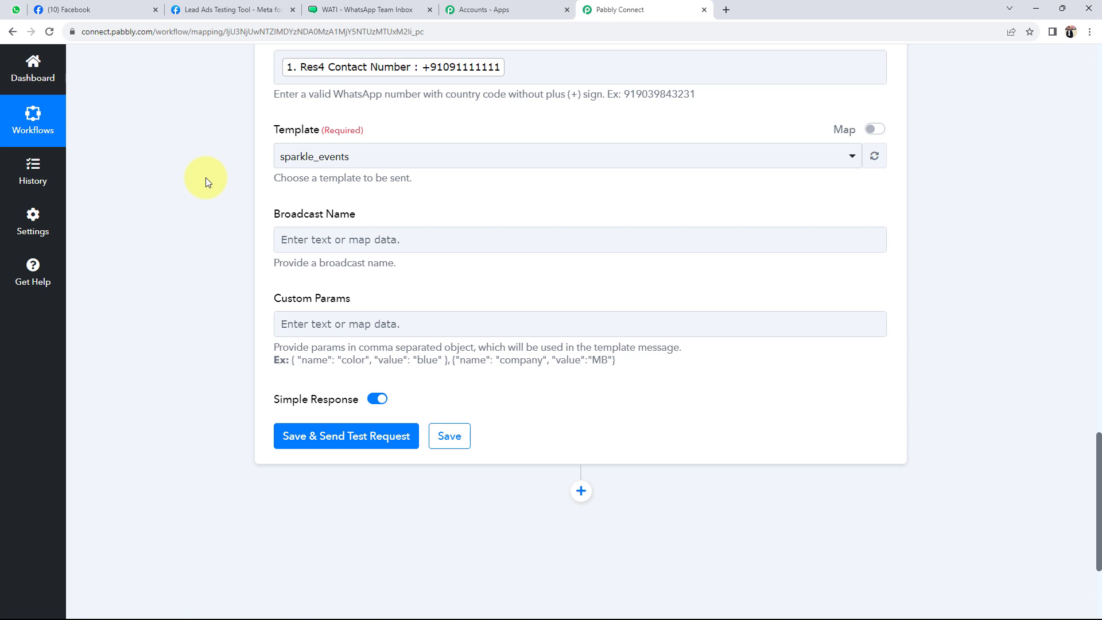
Preview the sparkle_events template from WATI's Templates list
left_click(396, 7)
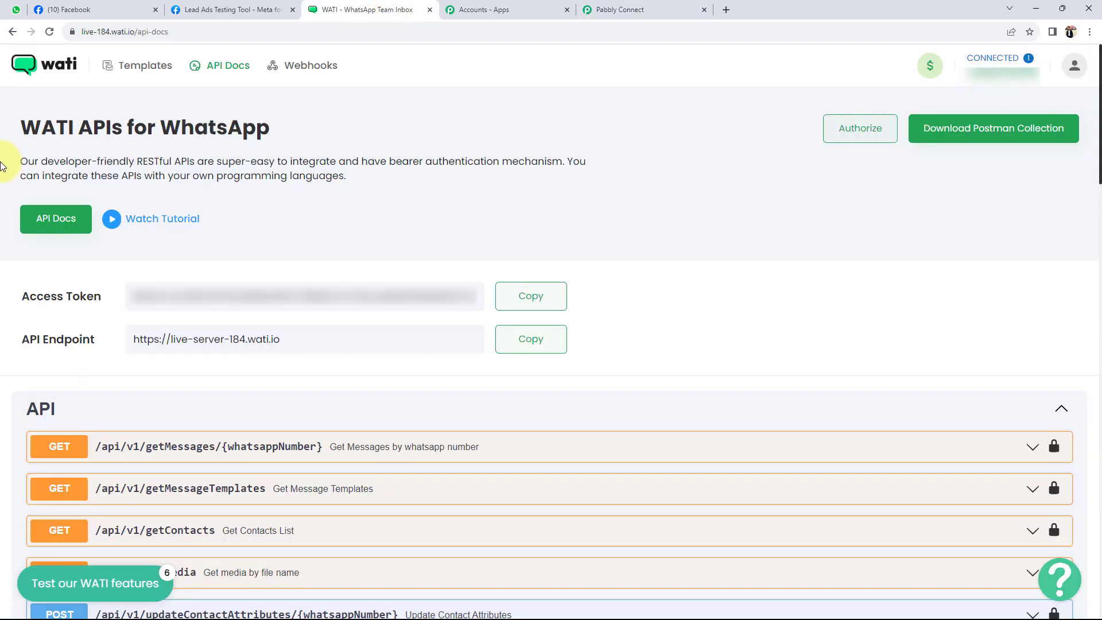
left_click(126, 64)
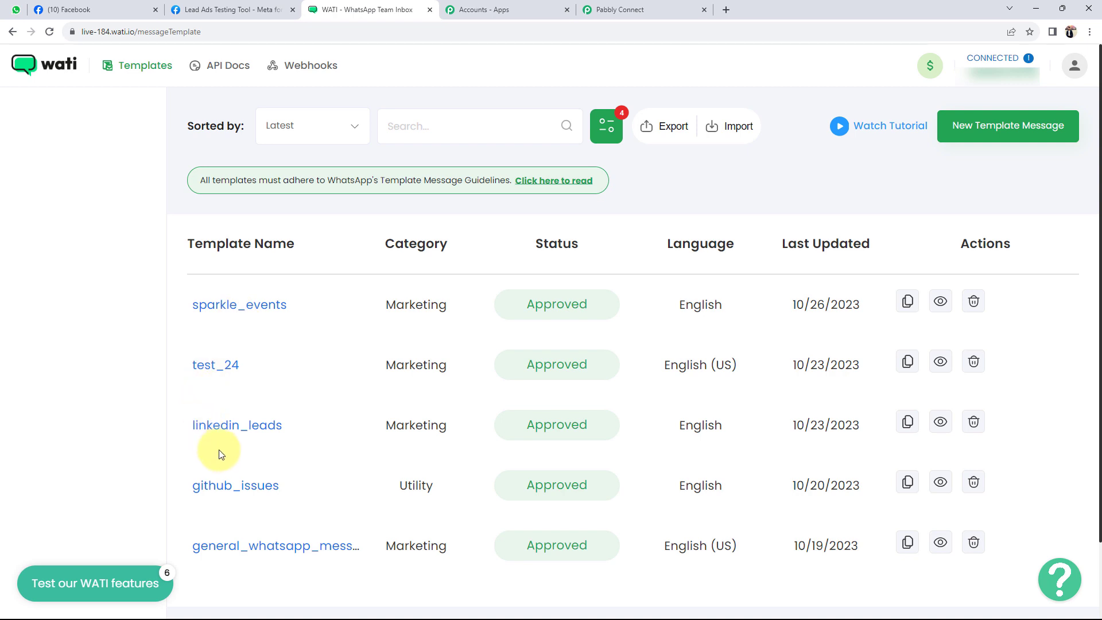
scroll(221, 455, "down", 1)
scroll(221, 455, "up", 1)
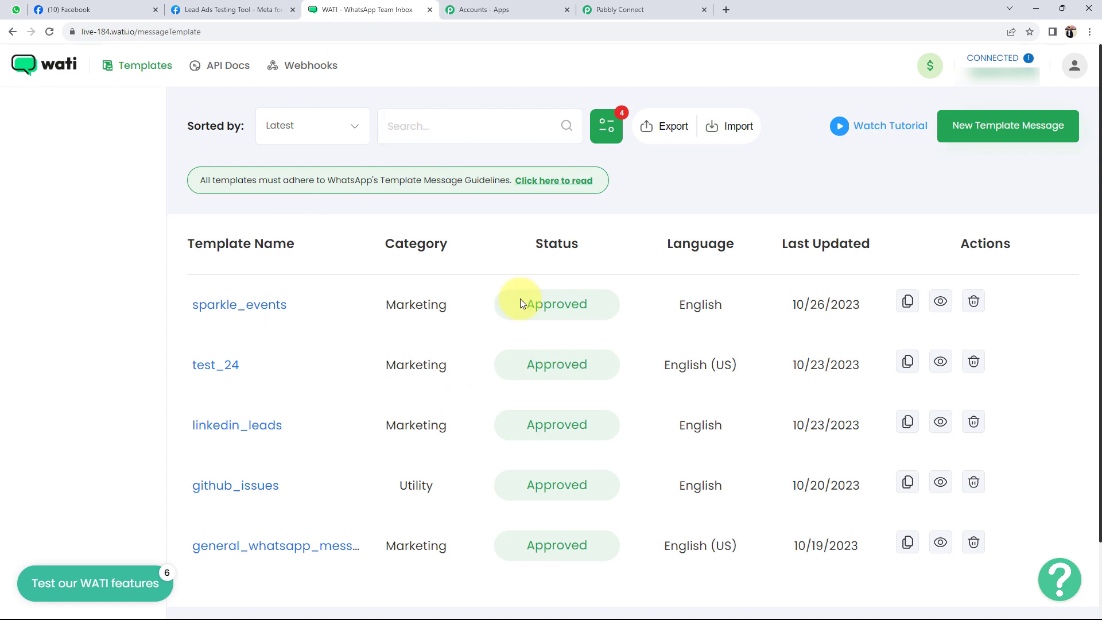
left_click(219, 307)
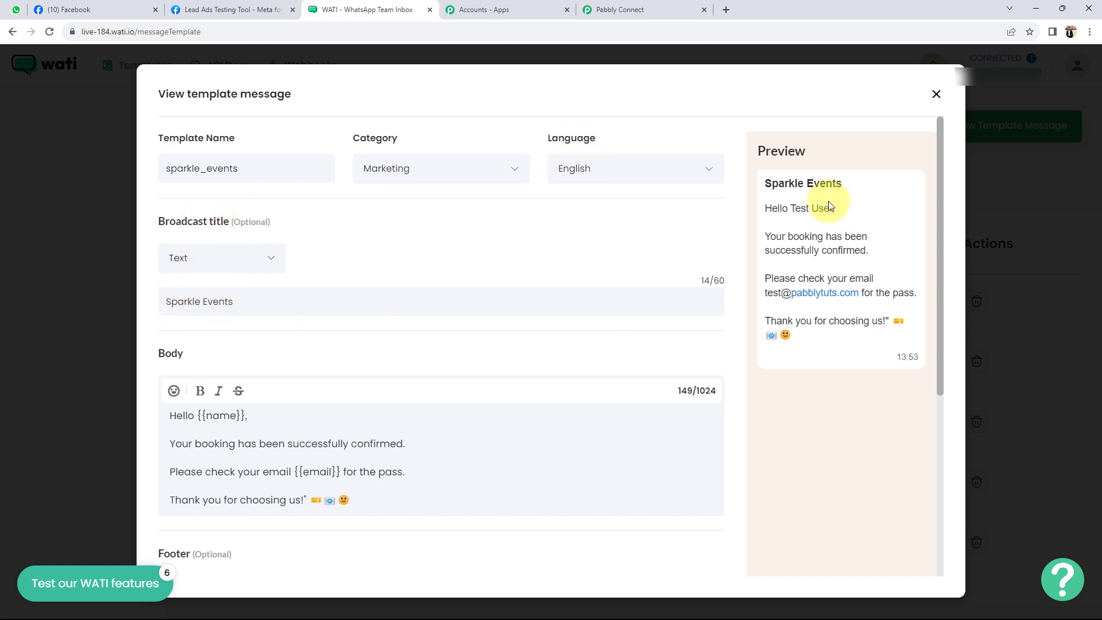
left_click_drag(843, 184, 765, 186)
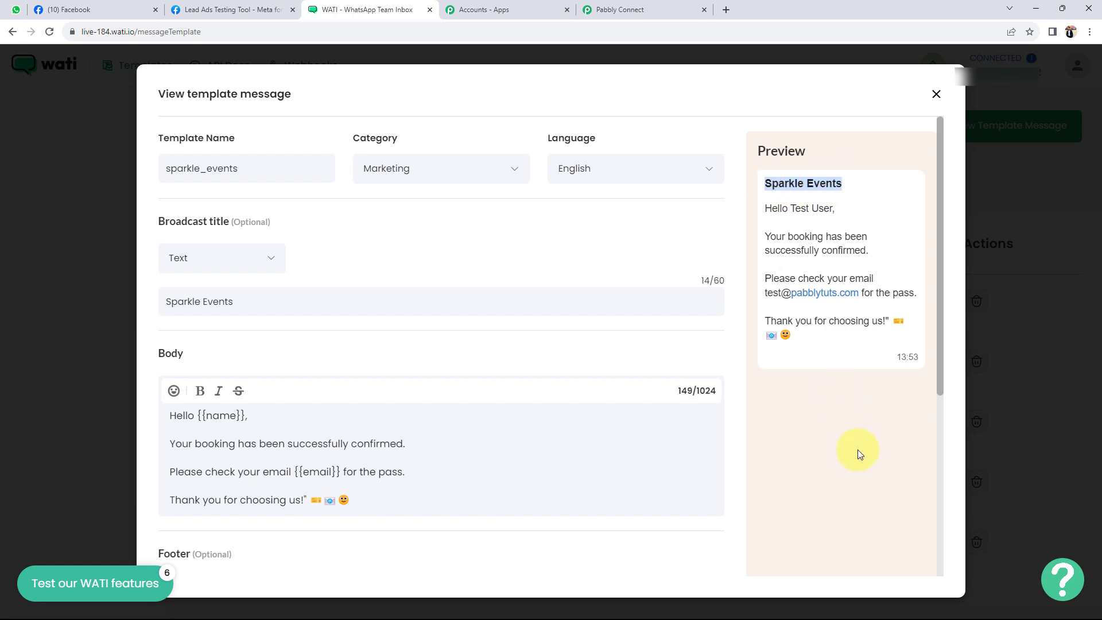
left_click(857, 452)
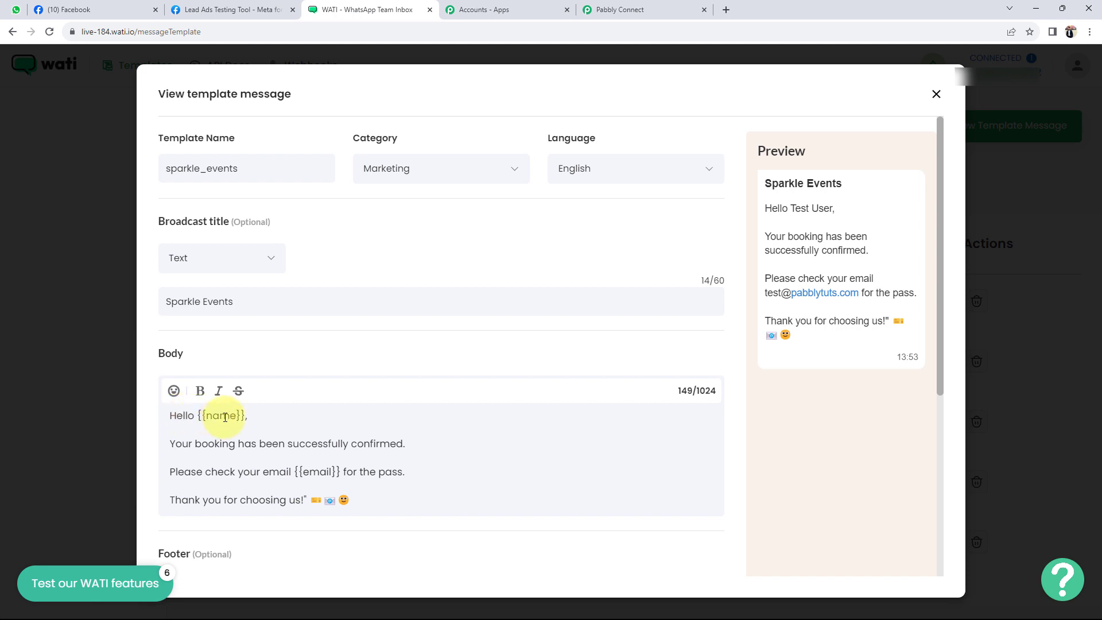
Compare the template's {{name}} and {{email}} variables with Pabbly's Custom Params field, then close the preview
left_click(623, 10)
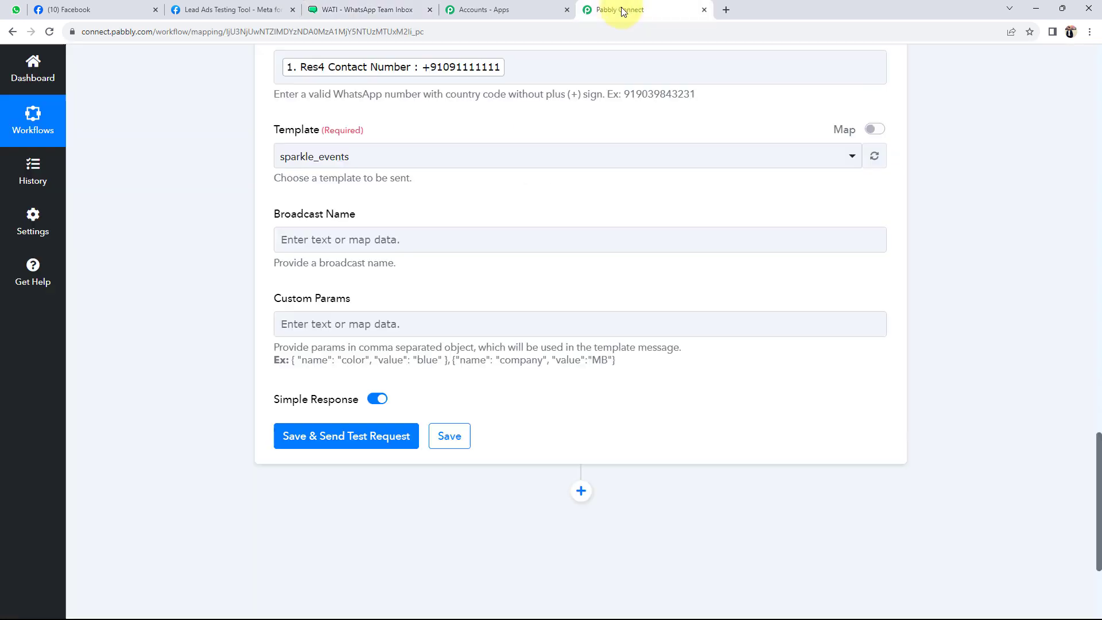
left_click_drag(323, 300, 233, 302)
left_click(233, 302)
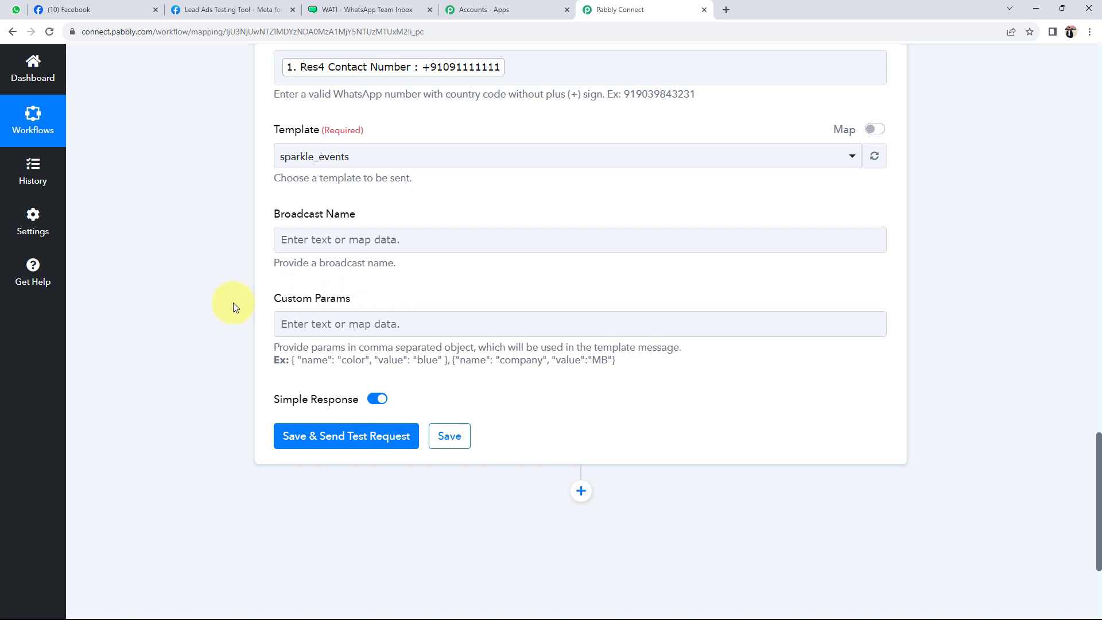
left_click(362, 10)
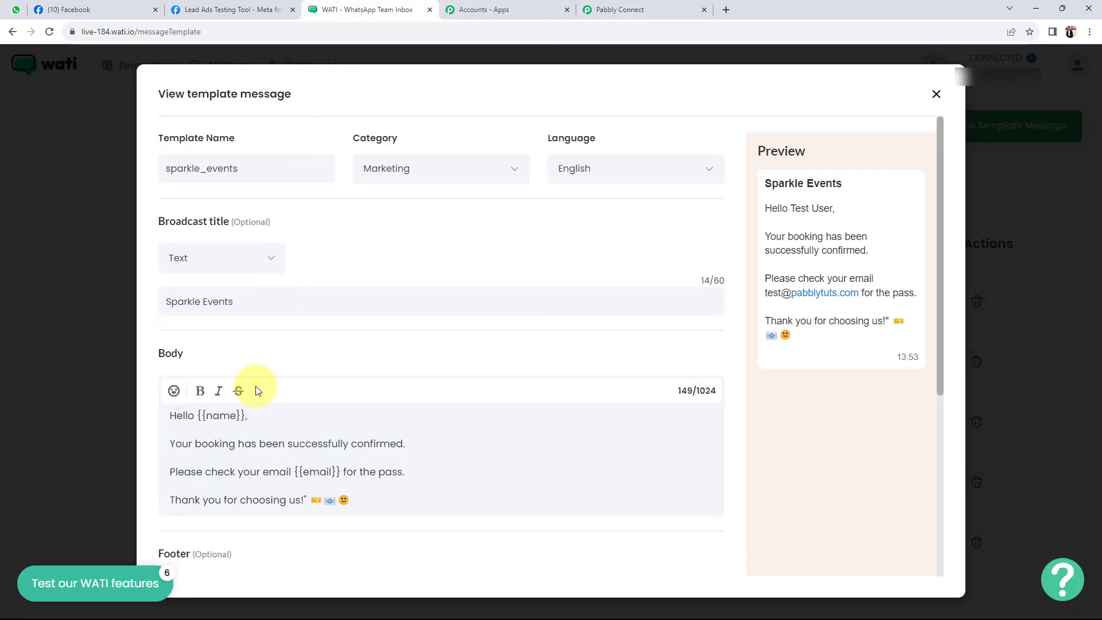
scroll(253, 440, "down", 2)
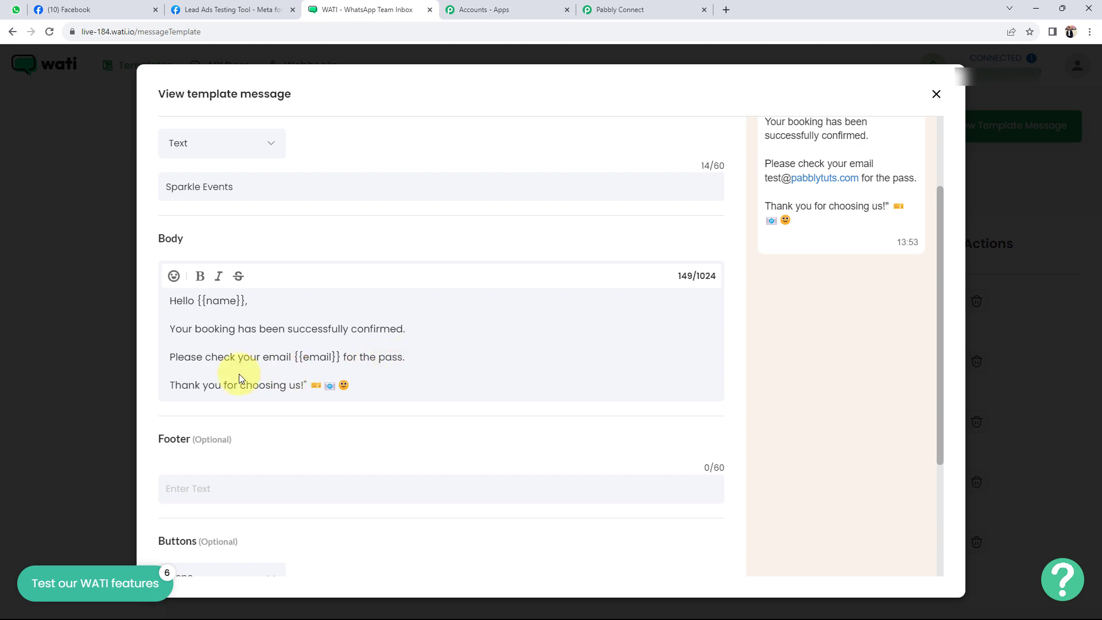
scroll(327, 402, "down", 2)
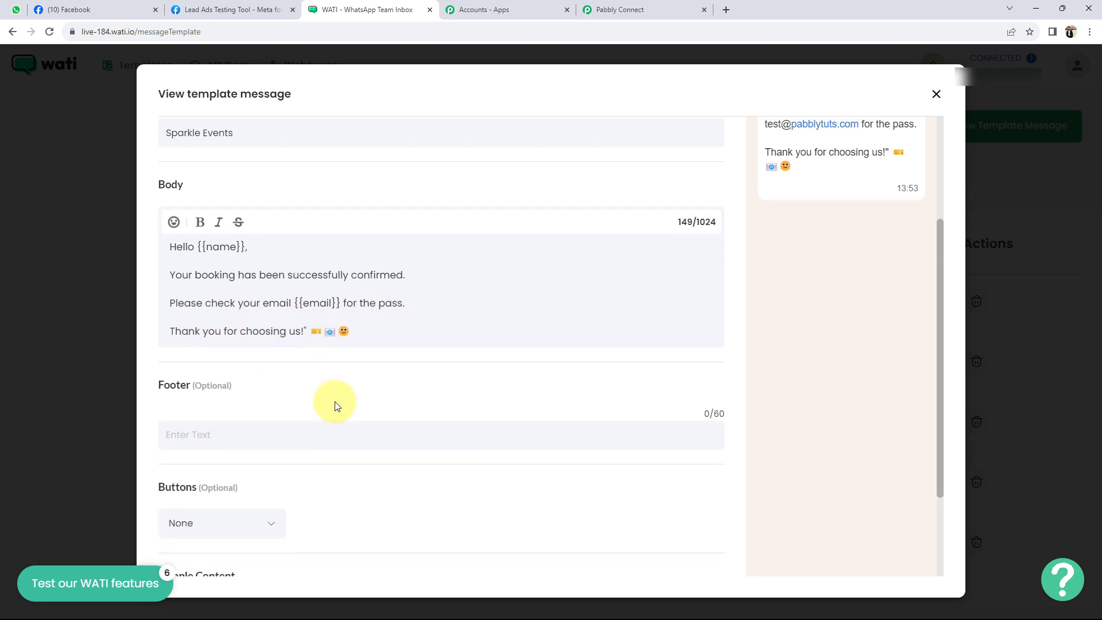
scroll(334, 403, "up", 3)
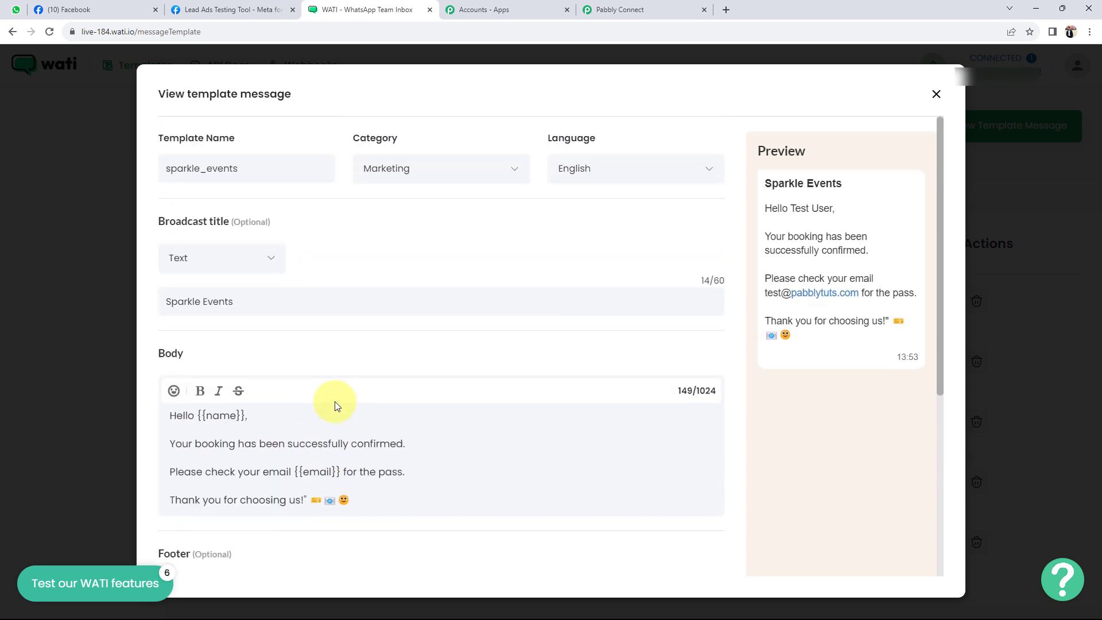
left_click(937, 94)
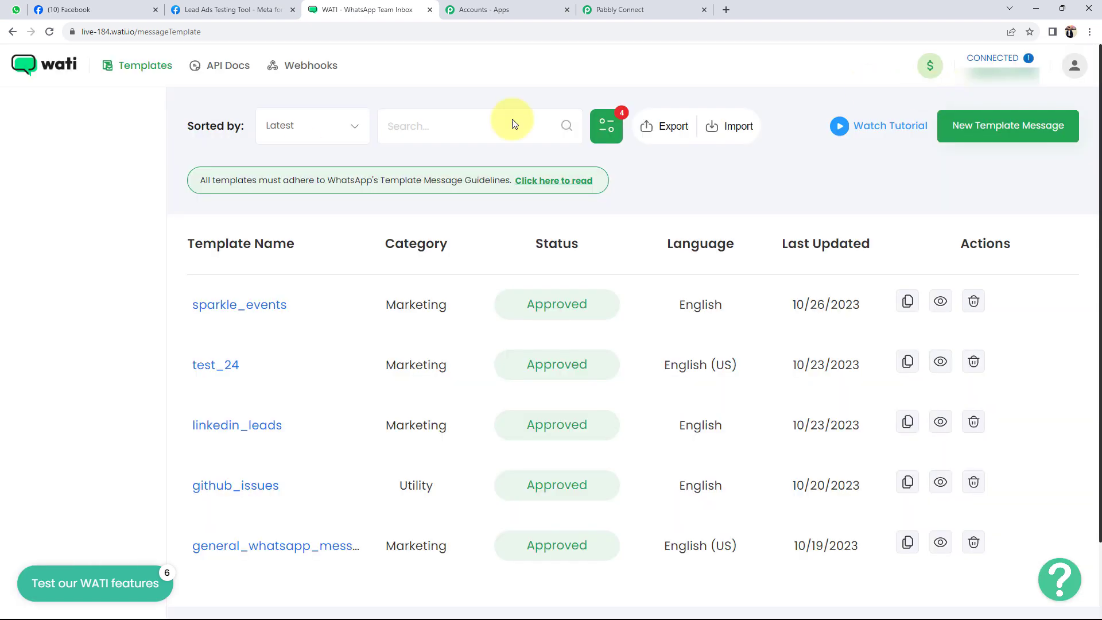
left_click(609, 8)
left_click(298, 155)
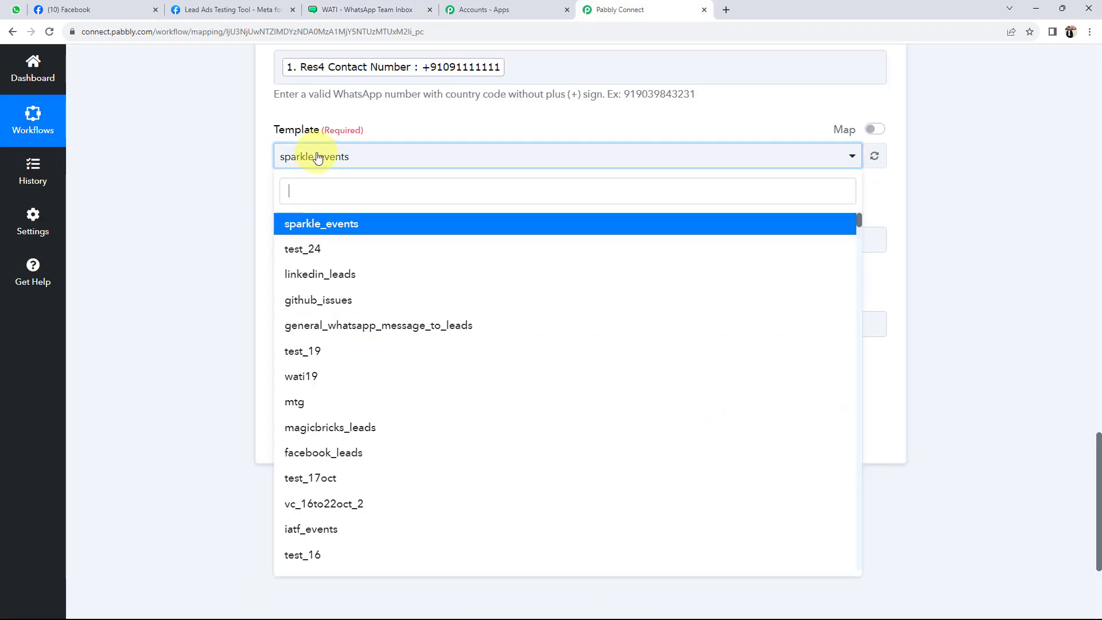
Keep sparkle_events as the template and set Broadcast Name to 'Sparkle Events'
left_click(268, 209)
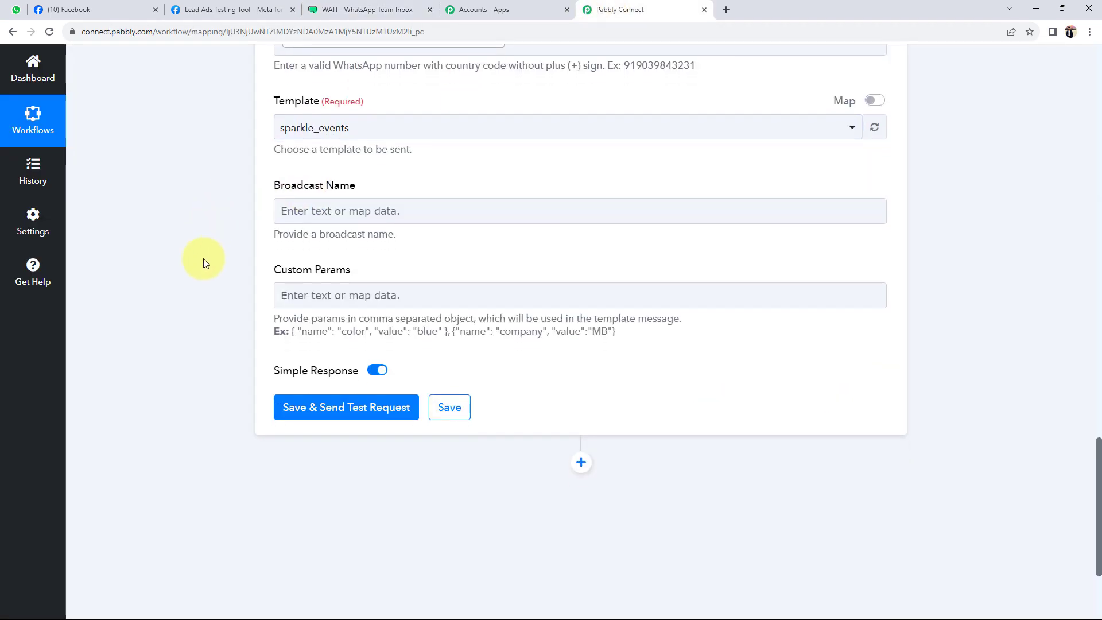
scroll(203, 258, "down", 1)
left_click(343, 183)
type("S")
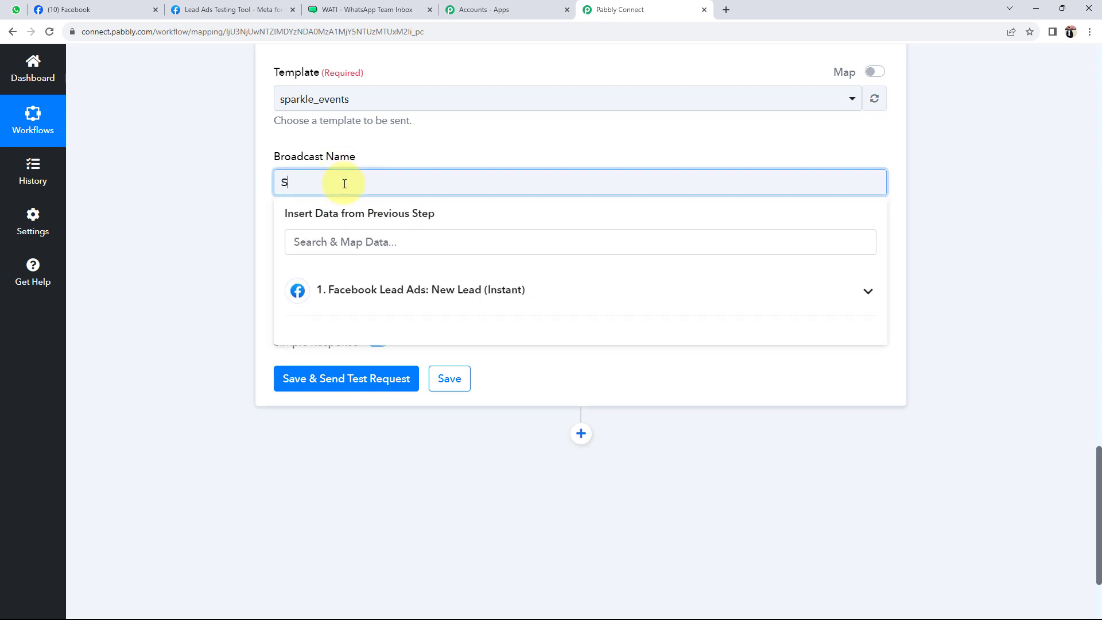
type("parkle Events")
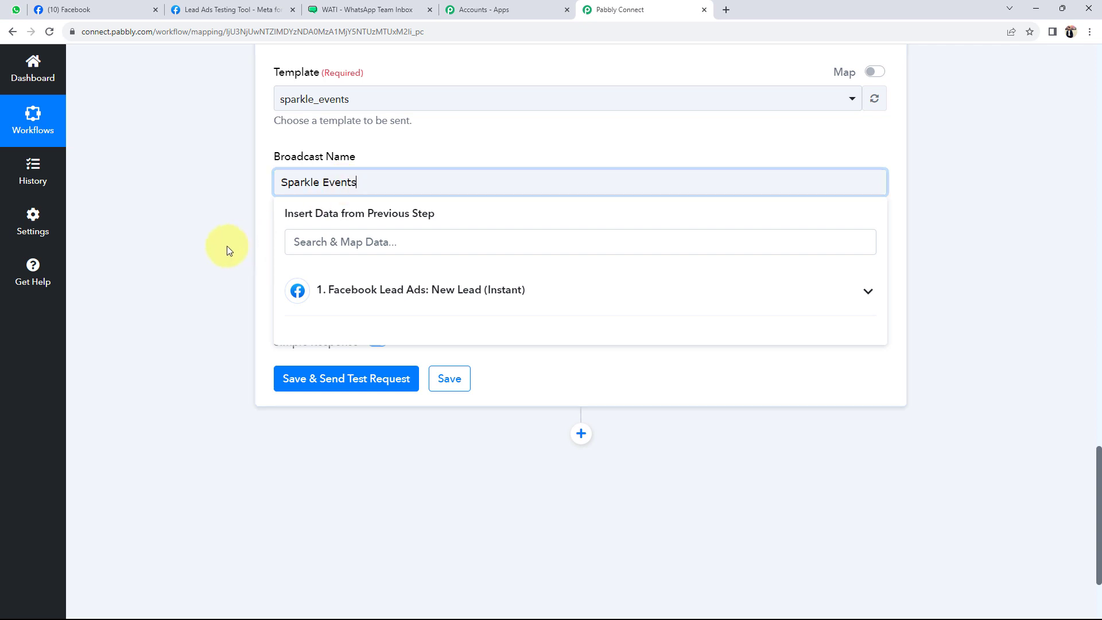
left_click(229, 250)
Select and copy the example text shown under Custom Params
scroll(227, 249, "down", 1)
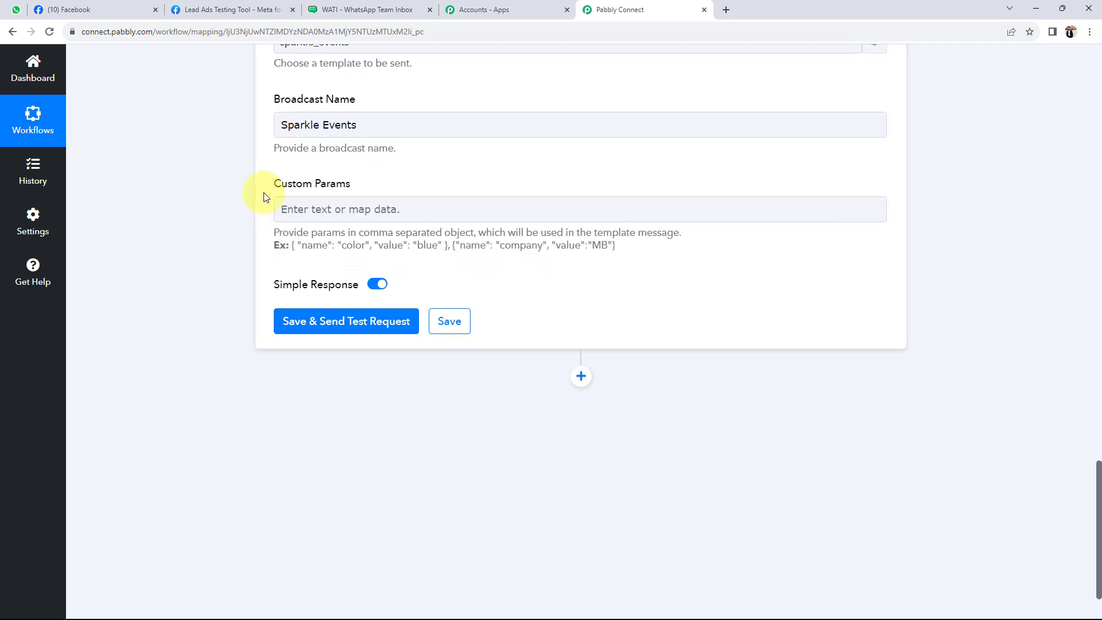
left_click_drag(270, 184, 371, 184)
left_click(218, 218)
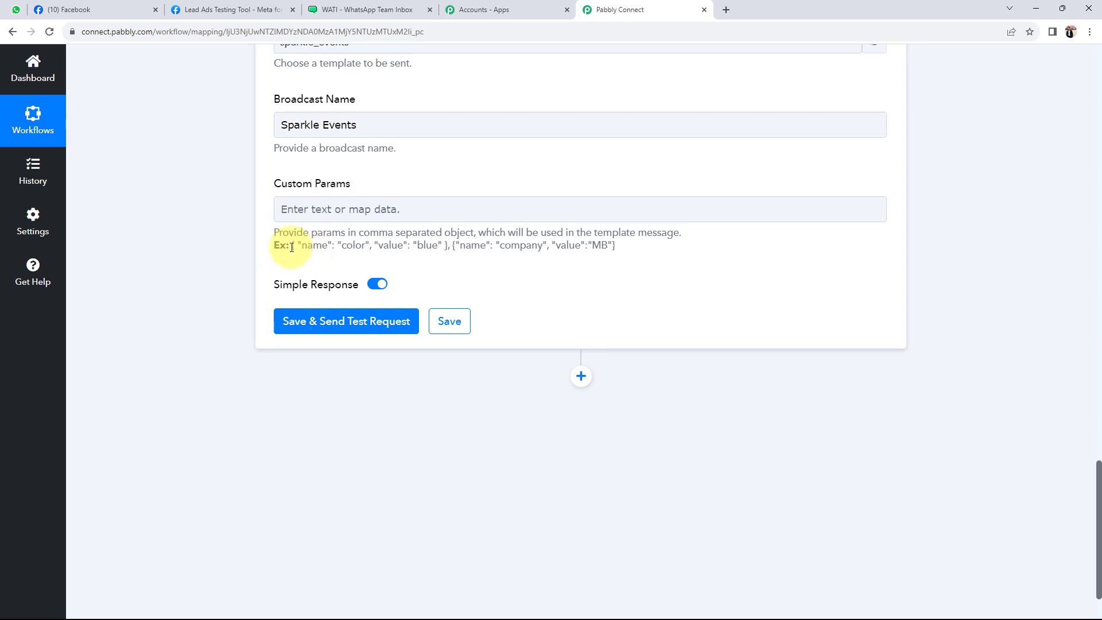
left_click_drag(291, 247, 637, 259)
key("ctrl+c")
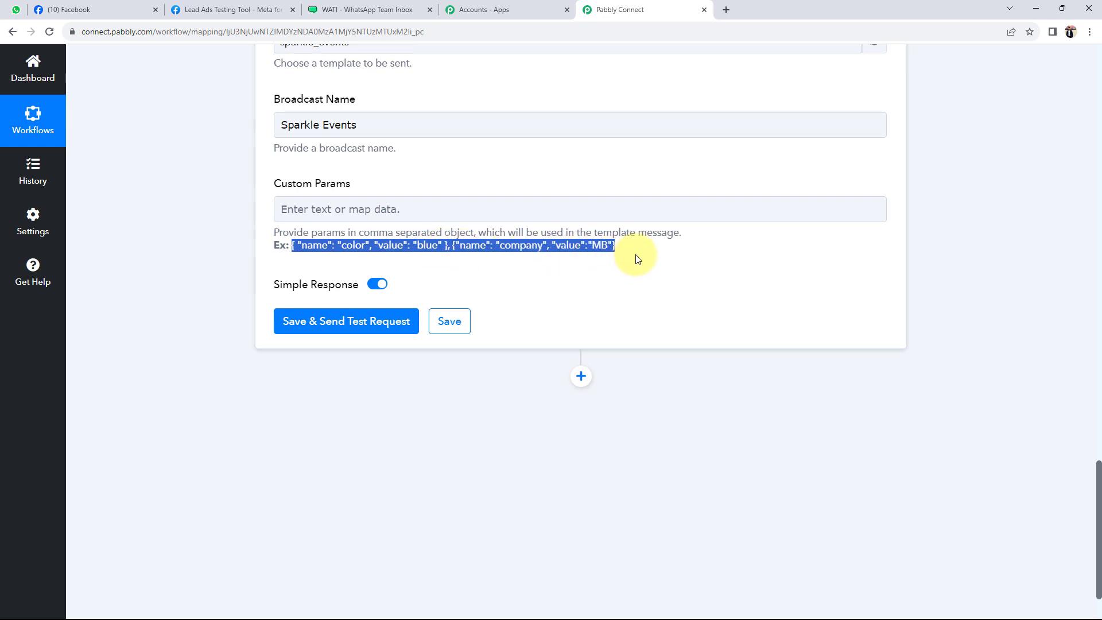
Paste the example parameters and change color/blue to name mapped to the lead's Res4 Full Name
left_click(394, 209)
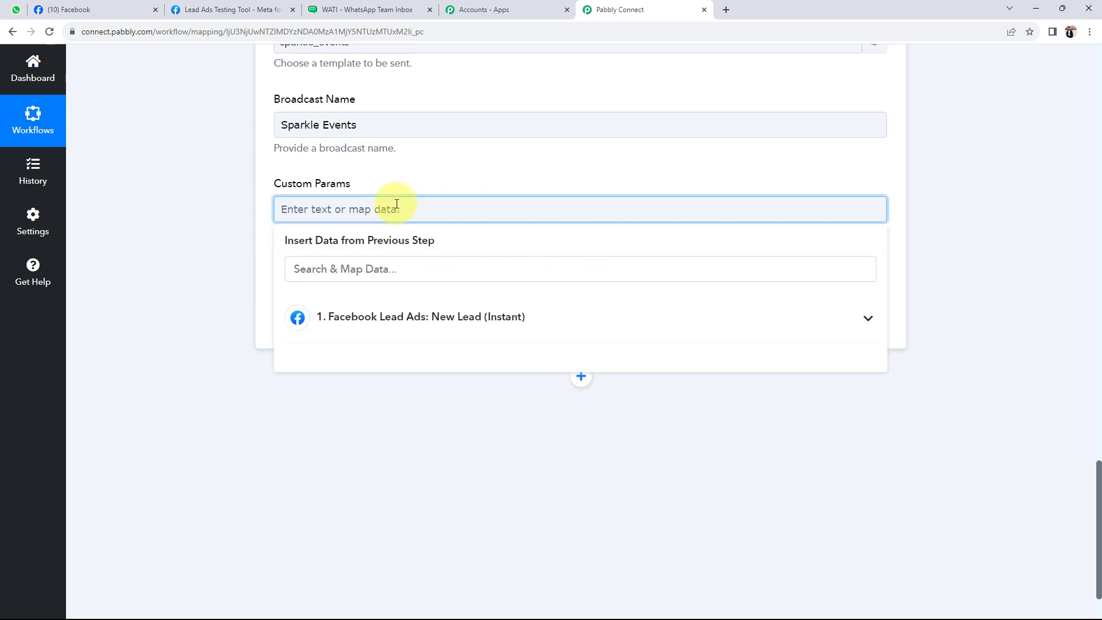
key("ctrl+v")
left_click(224, 228)
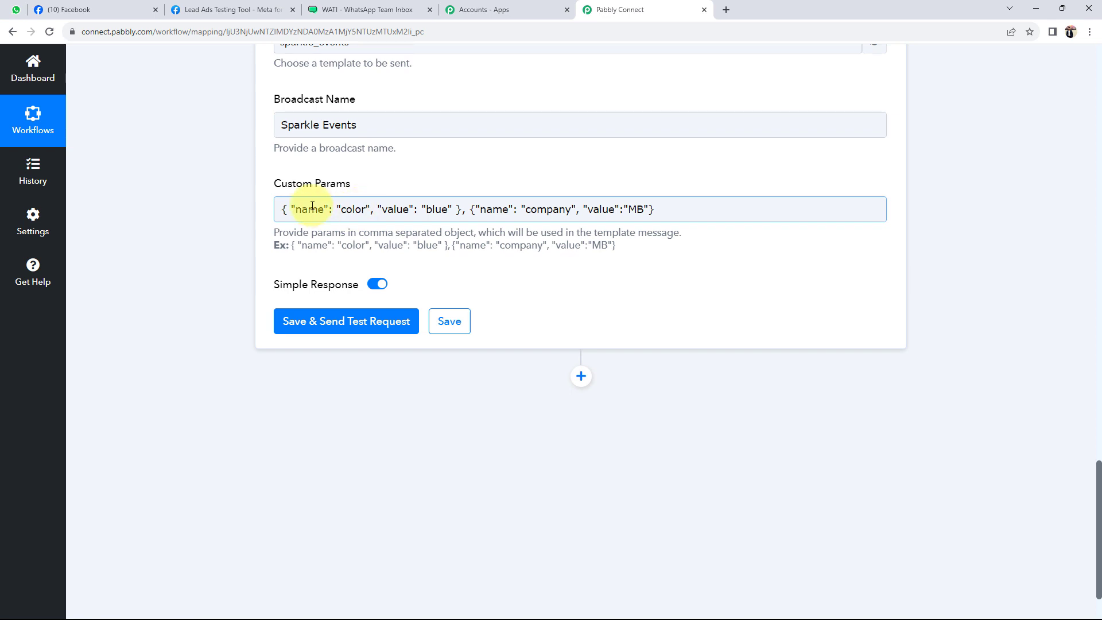
left_click(348, 210)
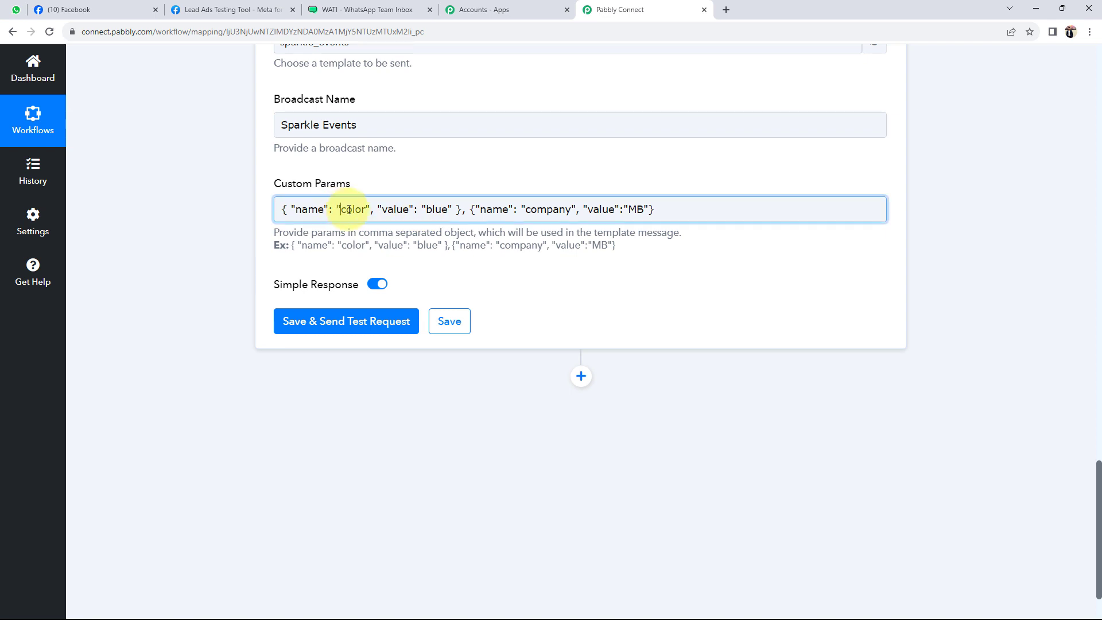
double_click(348, 210)
type("name")
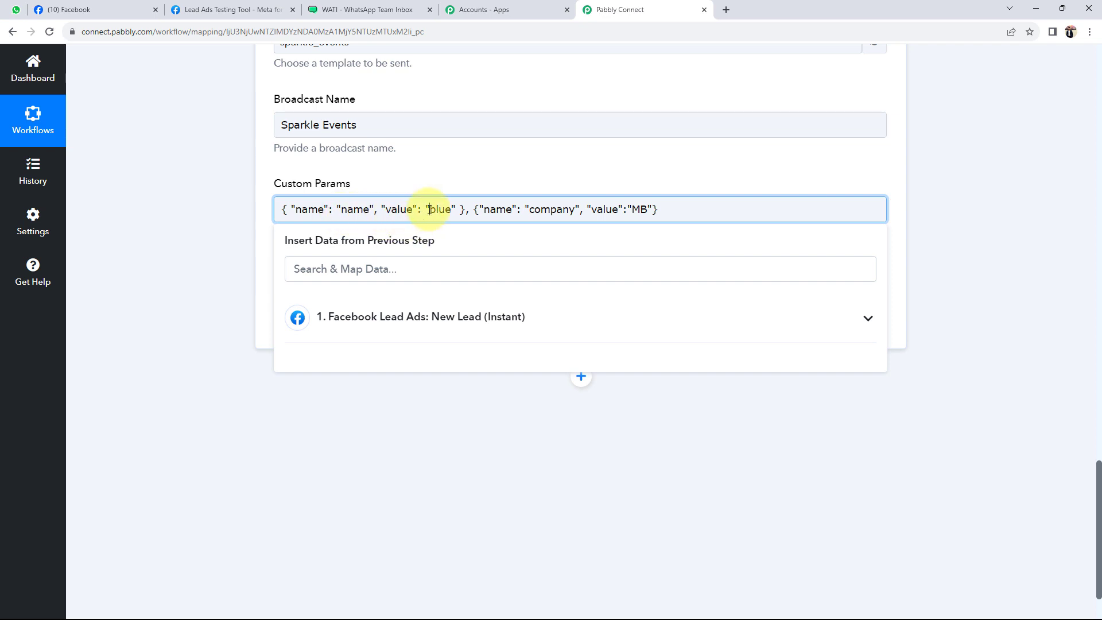
left_click_drag(429, 210, 453, 210)
key("BackSpace")
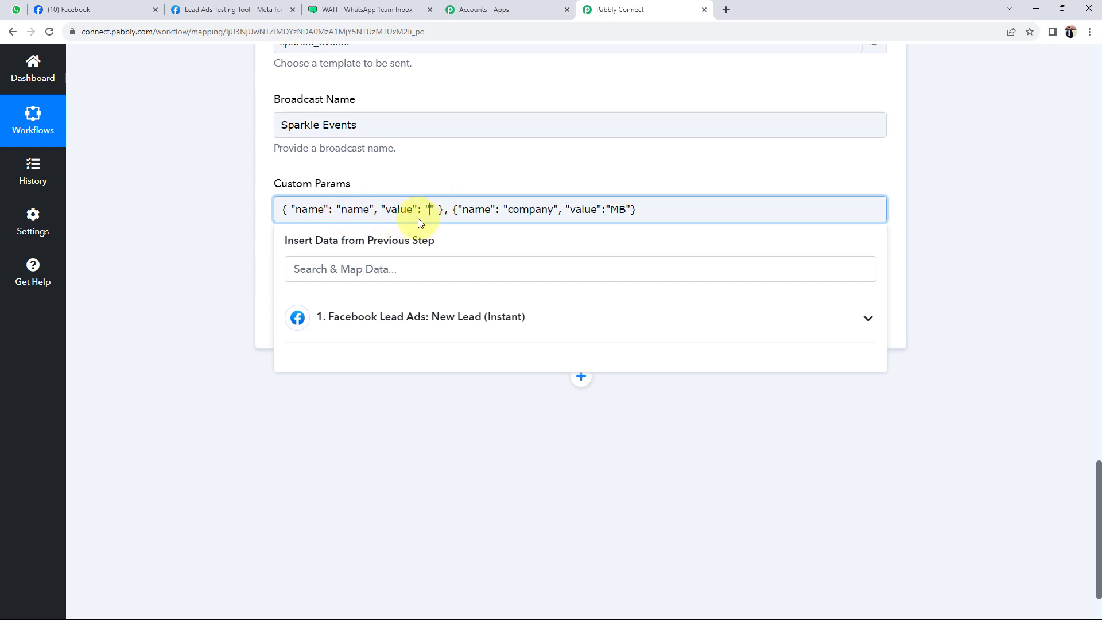
left_click(372, 326)
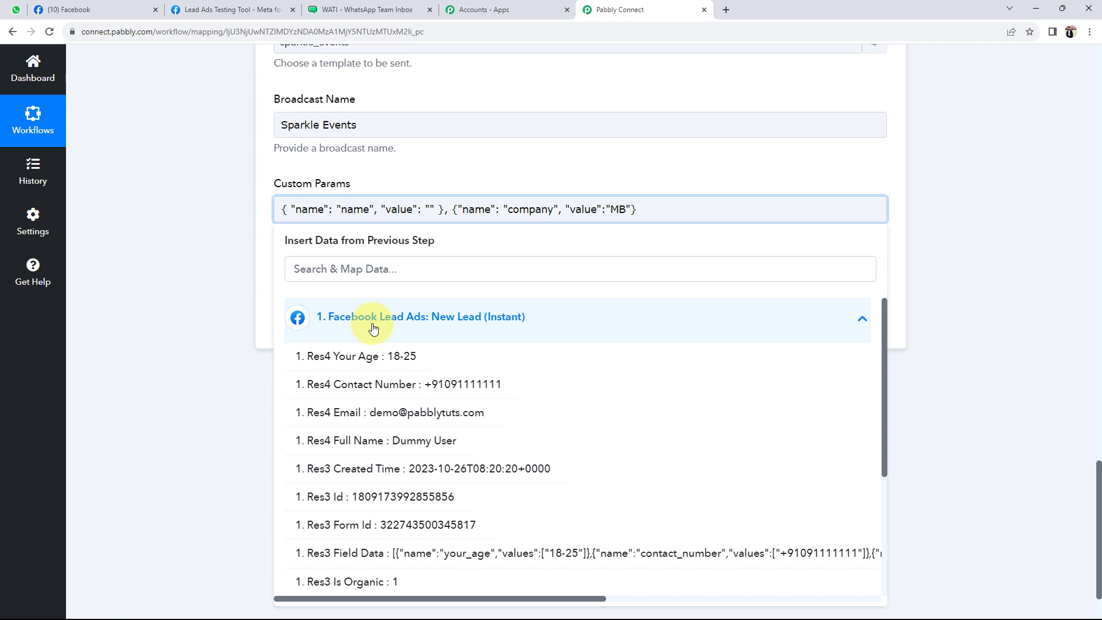
left_click(374, 439)
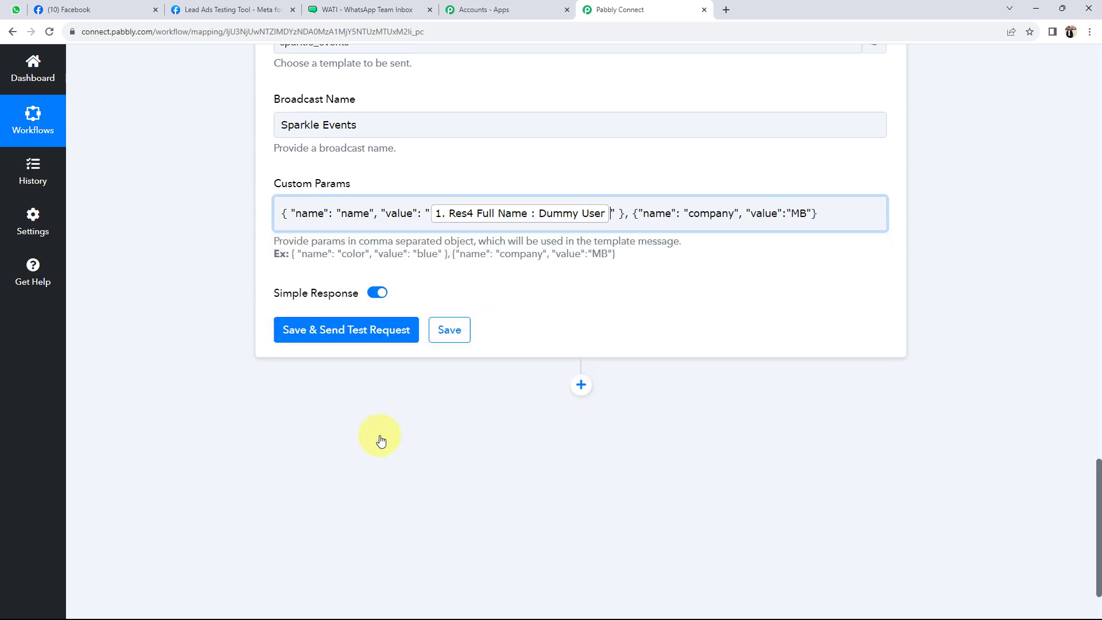
left_click(243, 270)
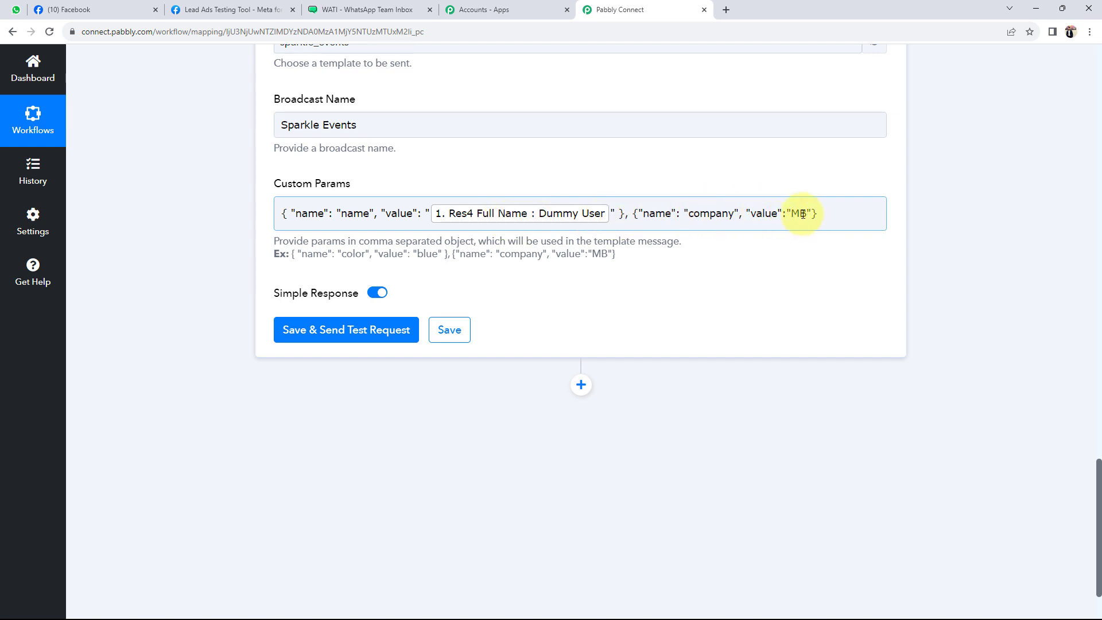
Replace company/MB with email mapped to the lead's Res4 Email
left_click_drag(686, 216, 733, 221)
type("email")
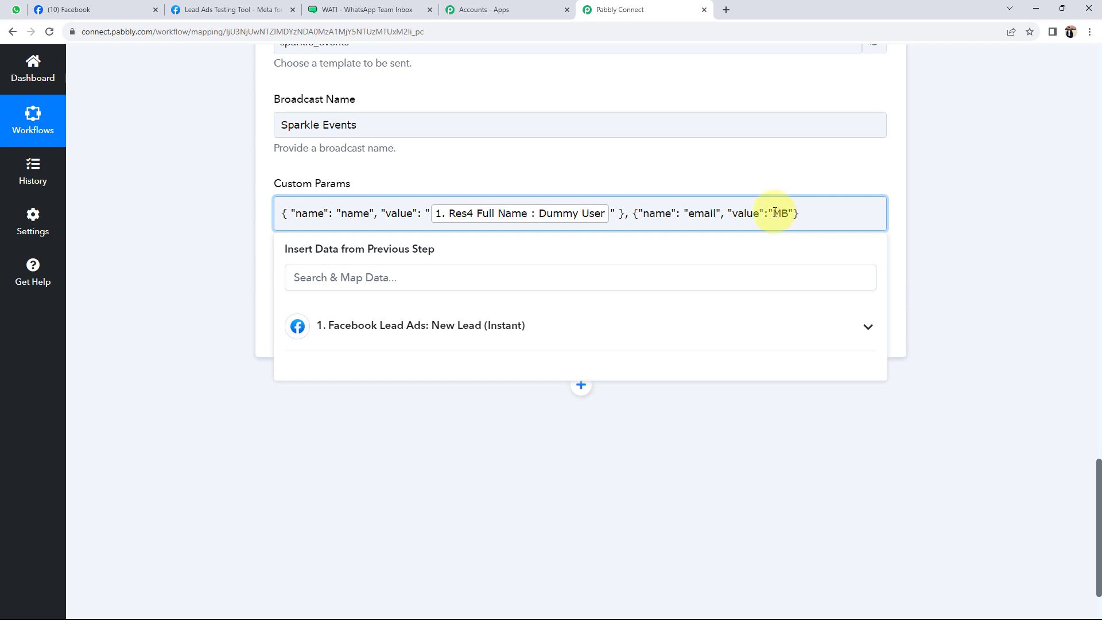
left_click_drag(772, 214, 787, 213)
key("BackSpace")
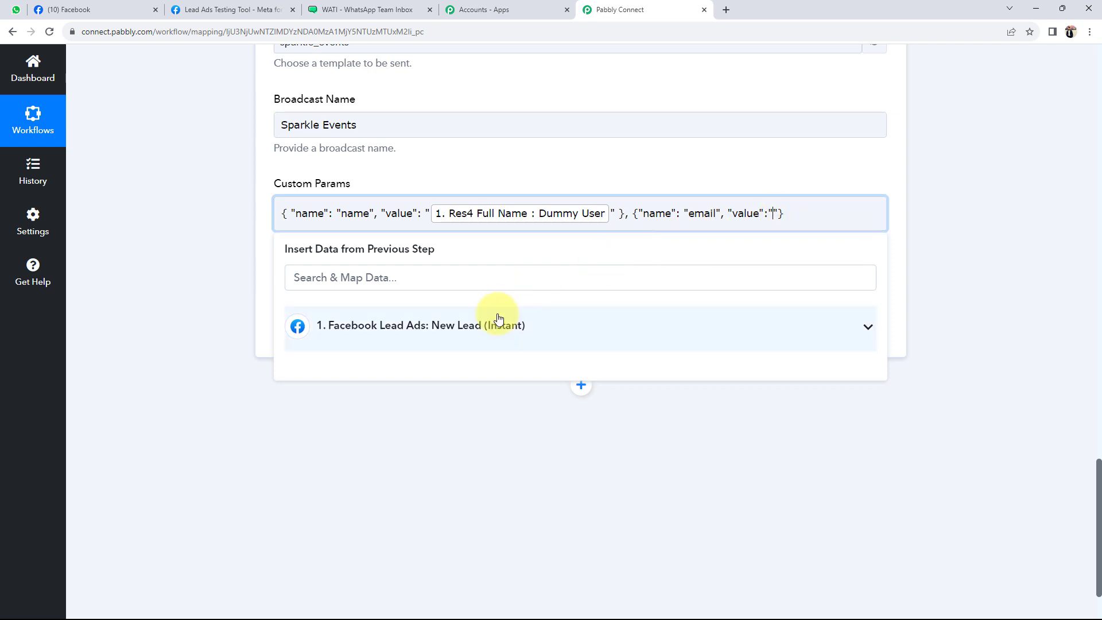
left_click(455, 326)
left_click(364, 420)
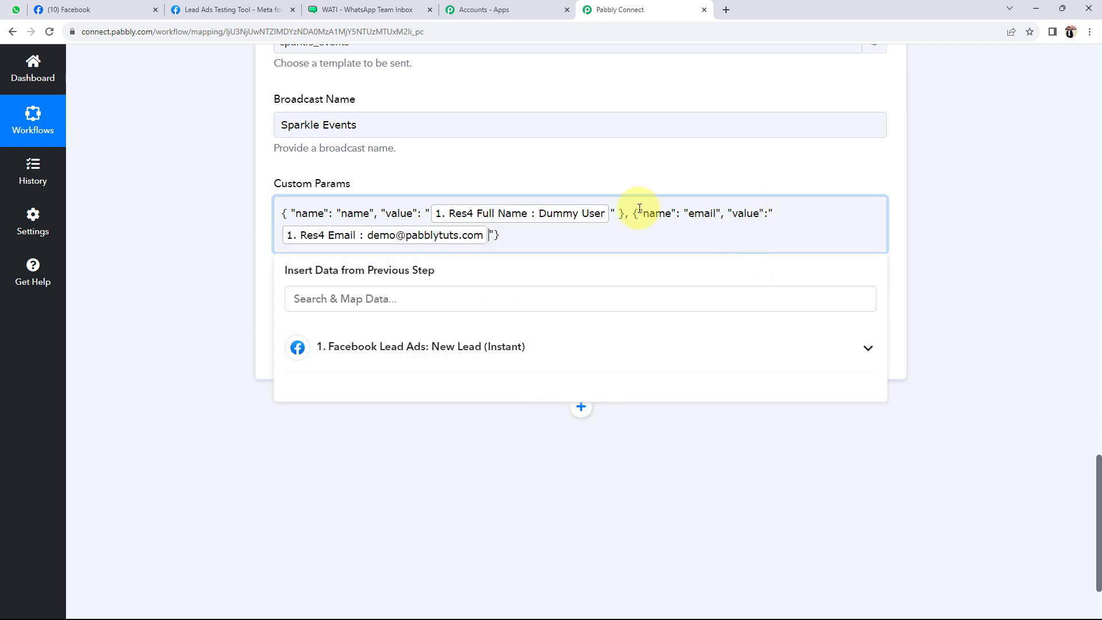
left_click(224, 182)
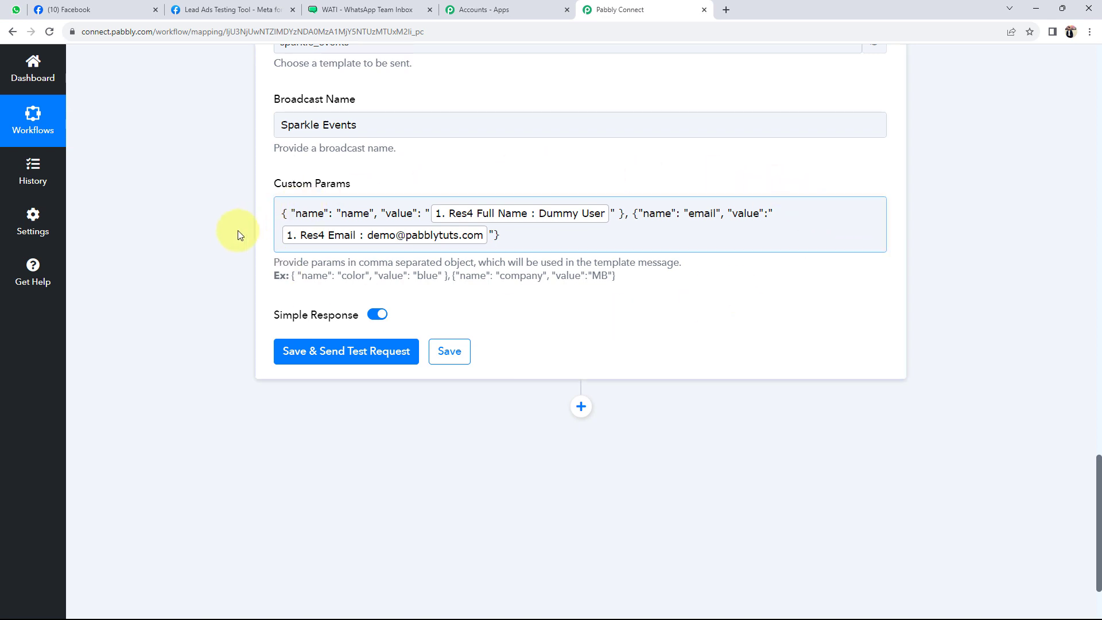
Review the custom parameters' name and email mappings, including Full Name
left_click(291, 216)
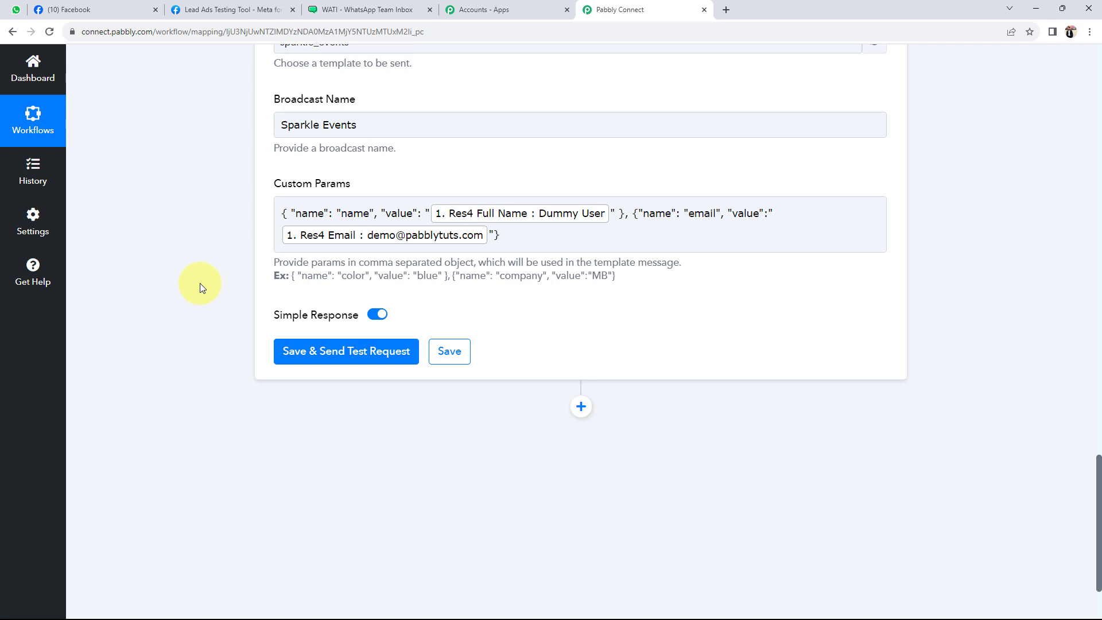
left_click(527, 212)
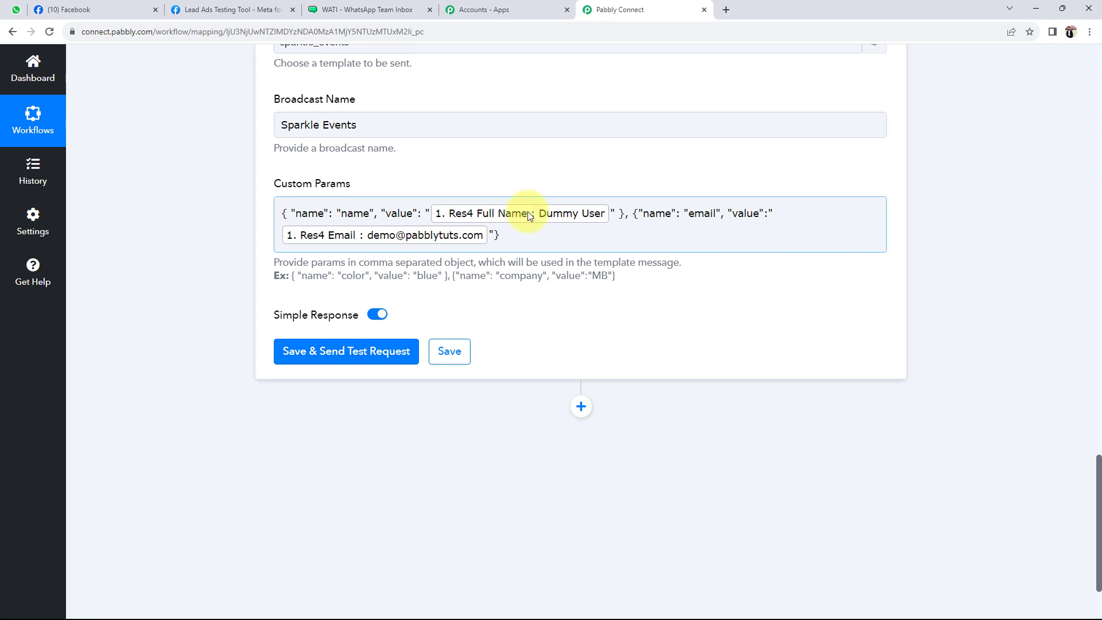
left_click(264, 255)
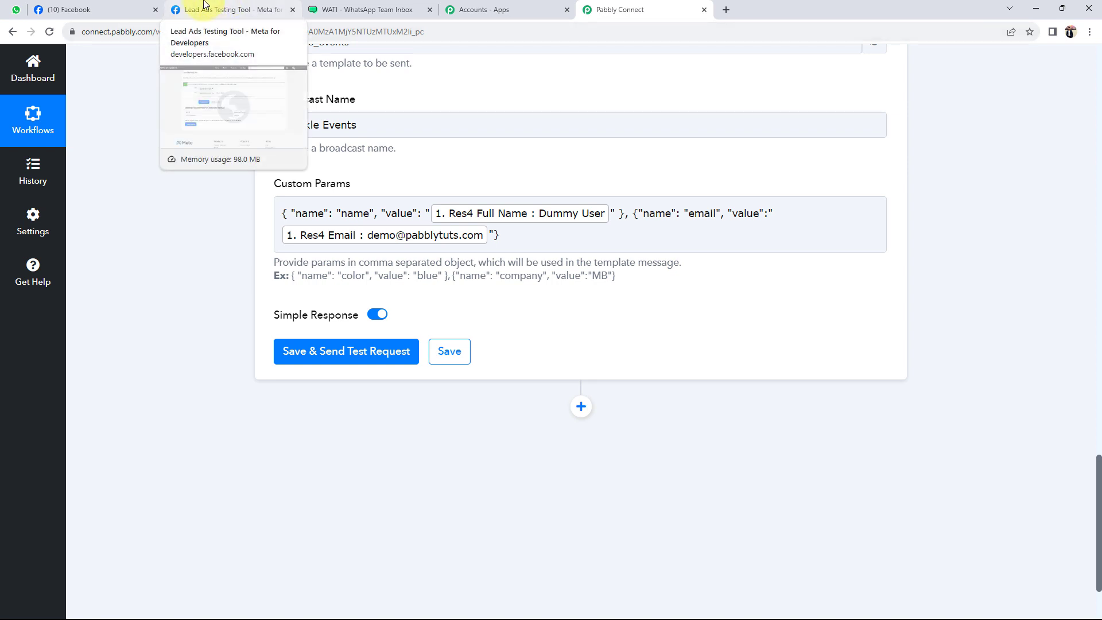
left_click(448, 207)
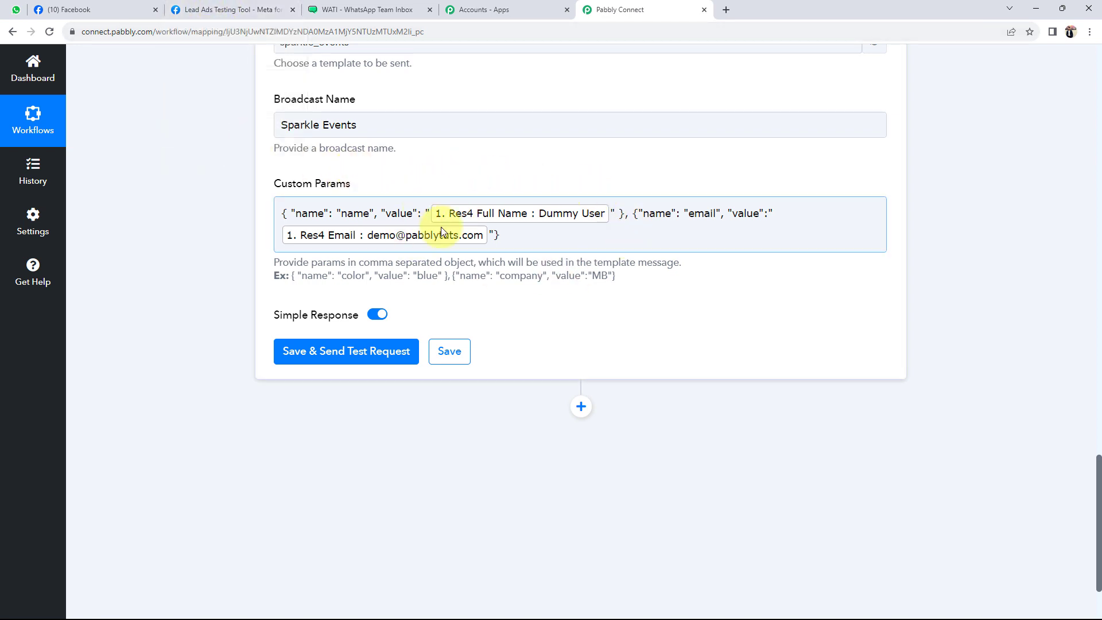
left_click(148, 295)
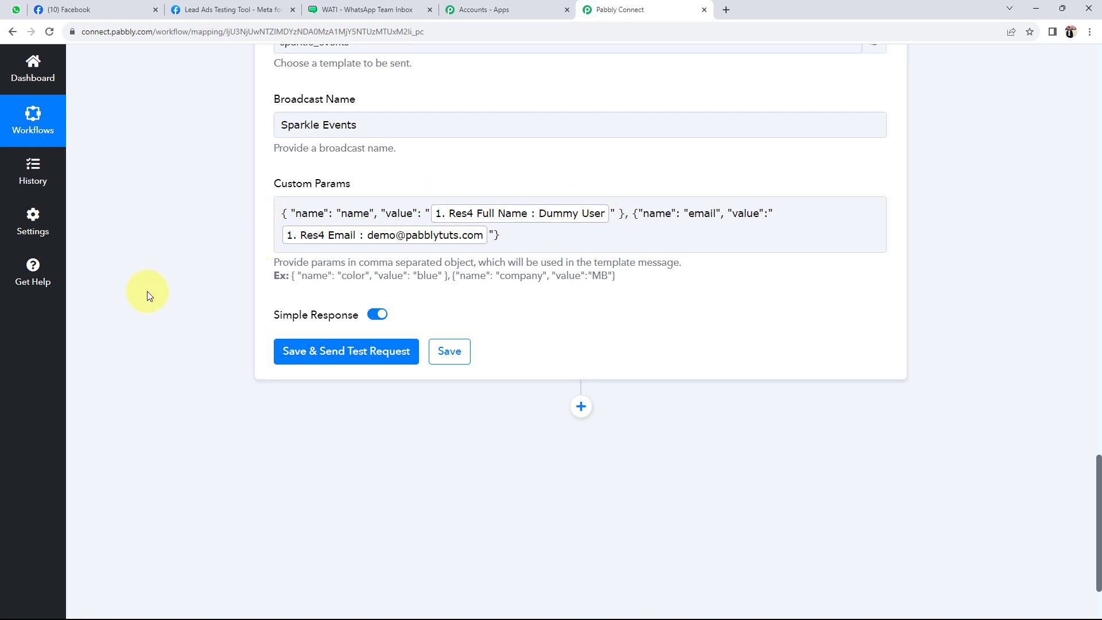
scroll(147, 291, "up", 1)
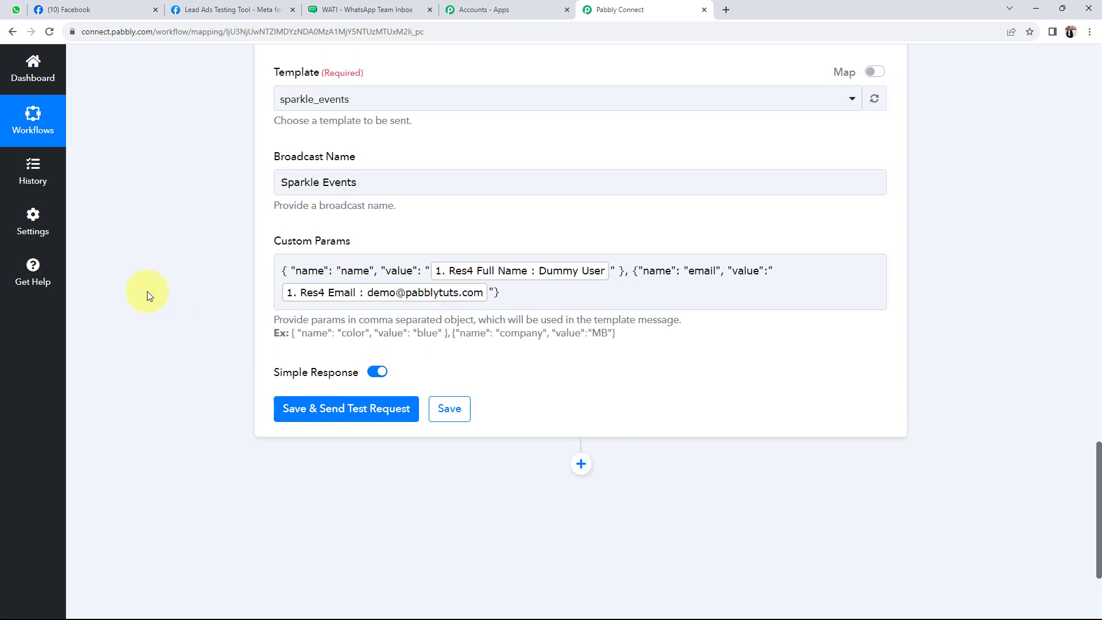
left_click(317, 267)
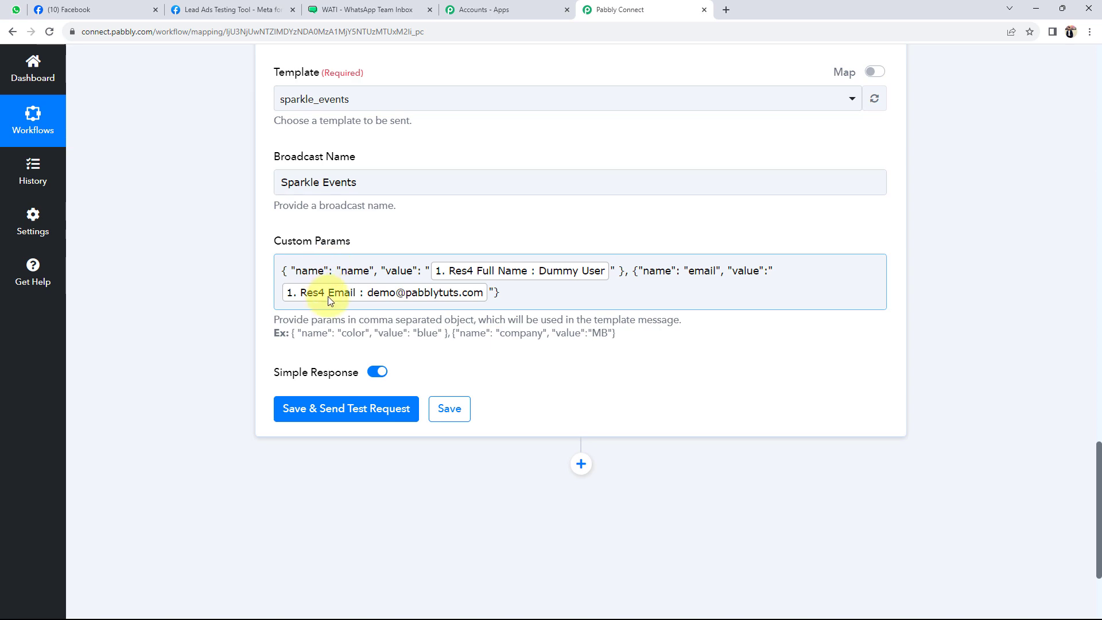
Check the WhatsApp Number mapping and the Sparkle Events broadcast name
scroll(330, 302, "up", 7)
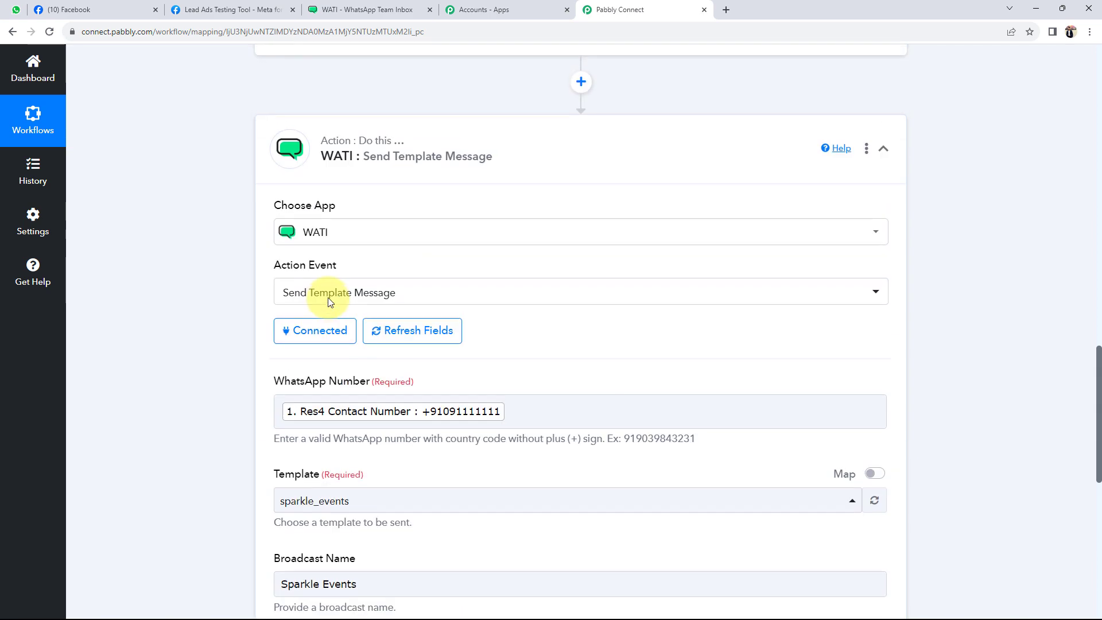
left_click(488, 411)
scroll(328, 425, "down", 4)
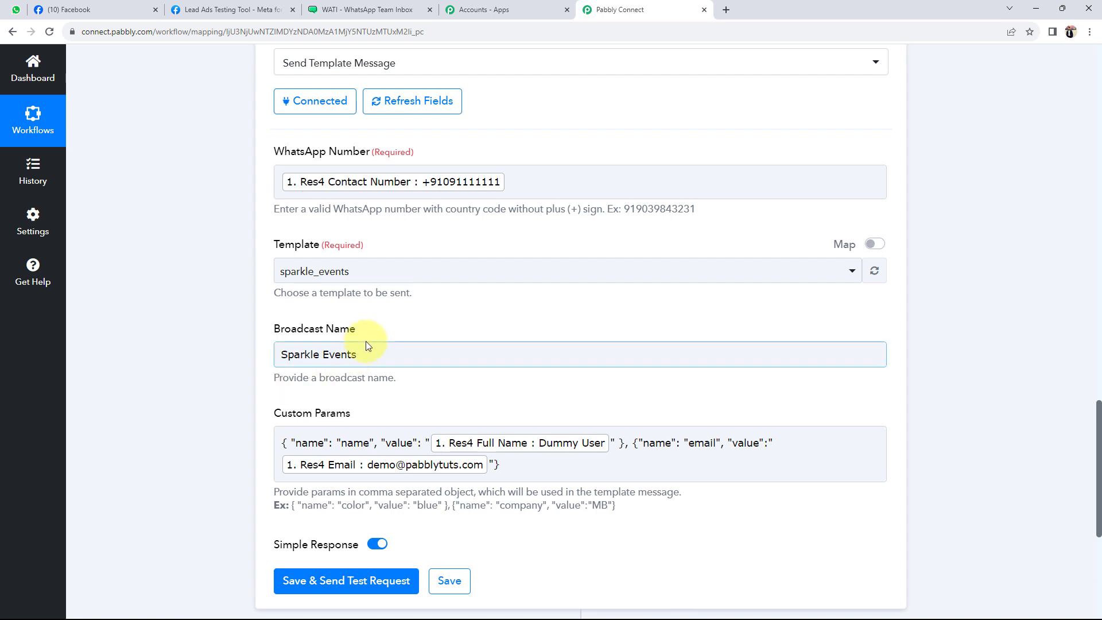
left_click(370, 353)
left_click(224, 376)
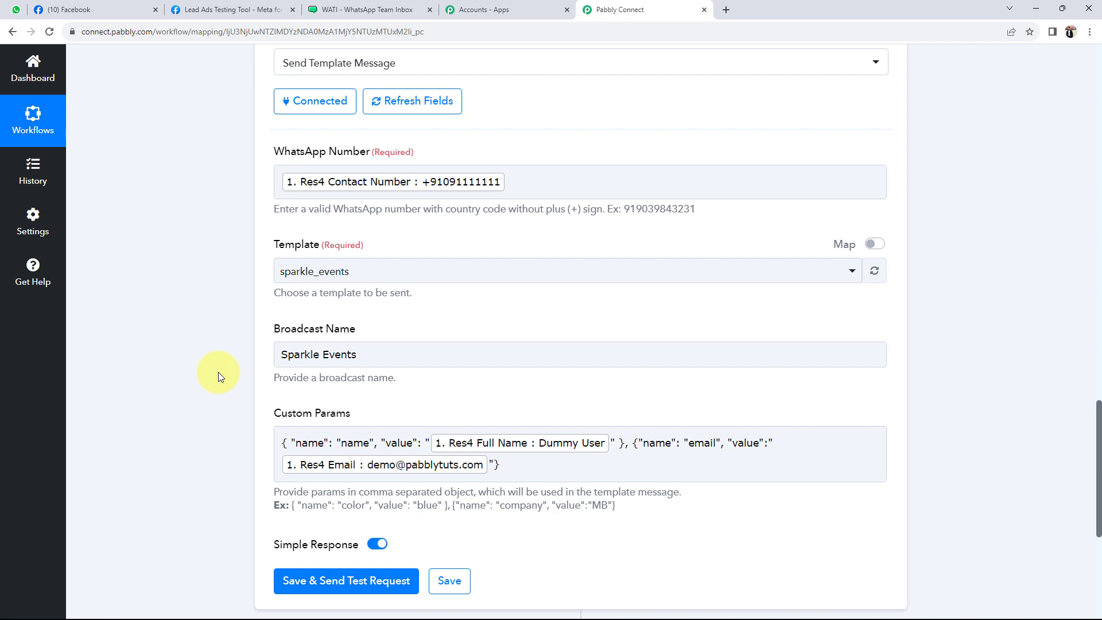
scroll(218, 372, "down", 3)
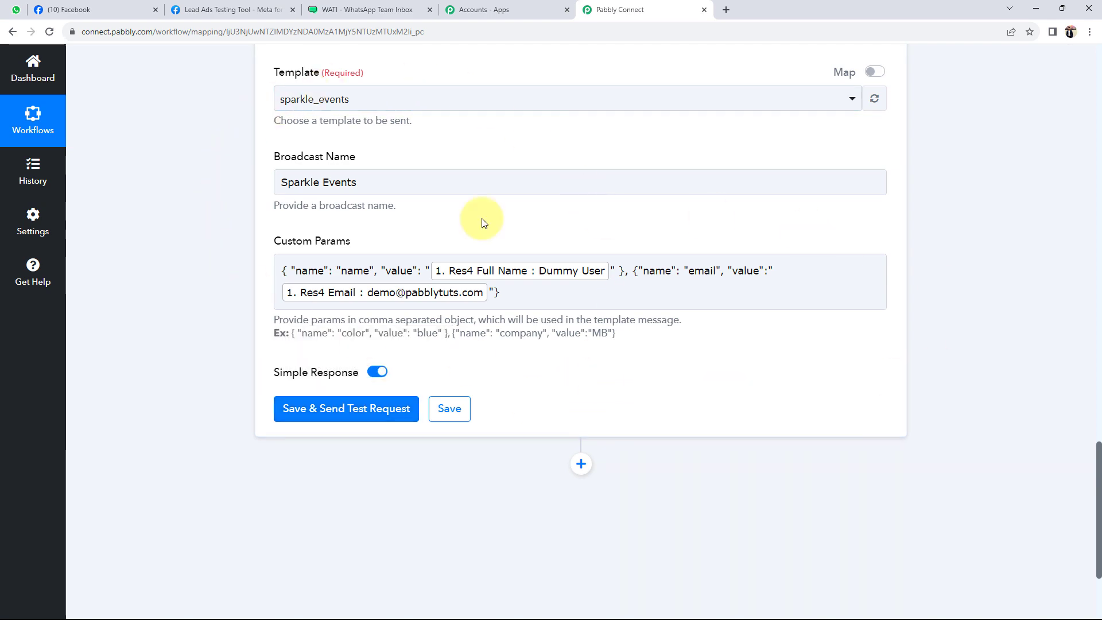
Save the WATI step and send a test request, checking the returned name Dummy User and email parameter
left_click(356, 418)
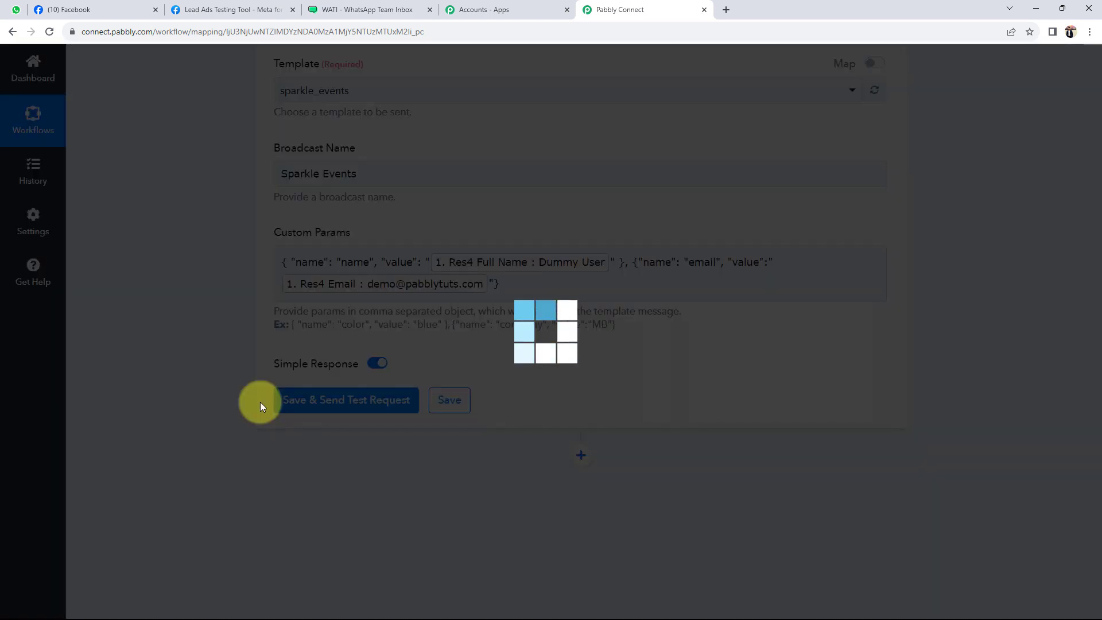
scroll(209, 406, "down", 6)
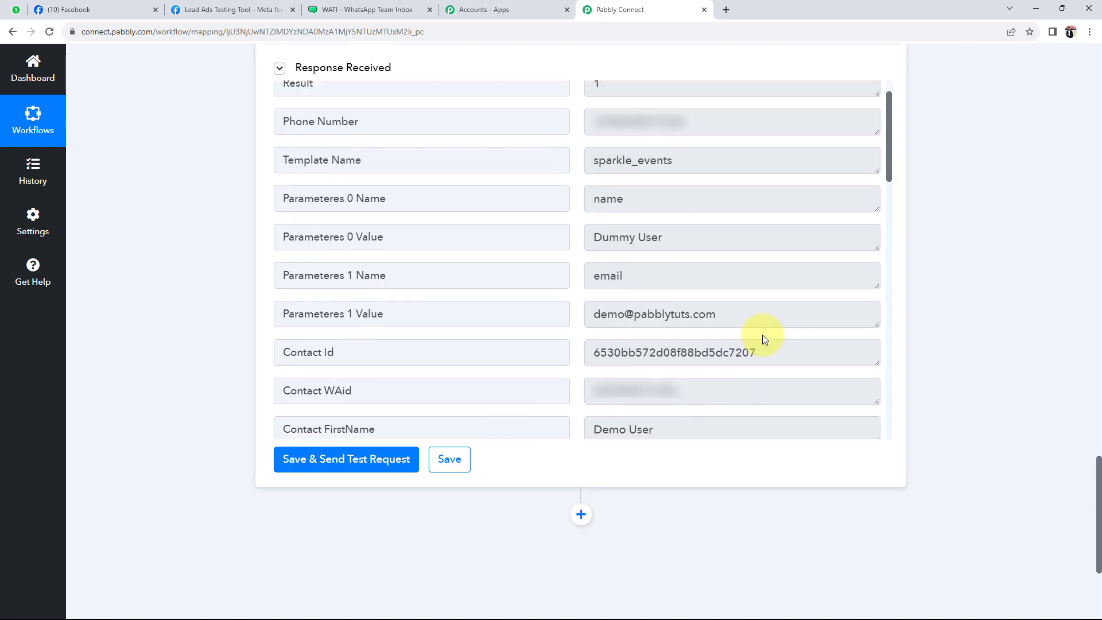
scroll(758, 333, "down", 1)
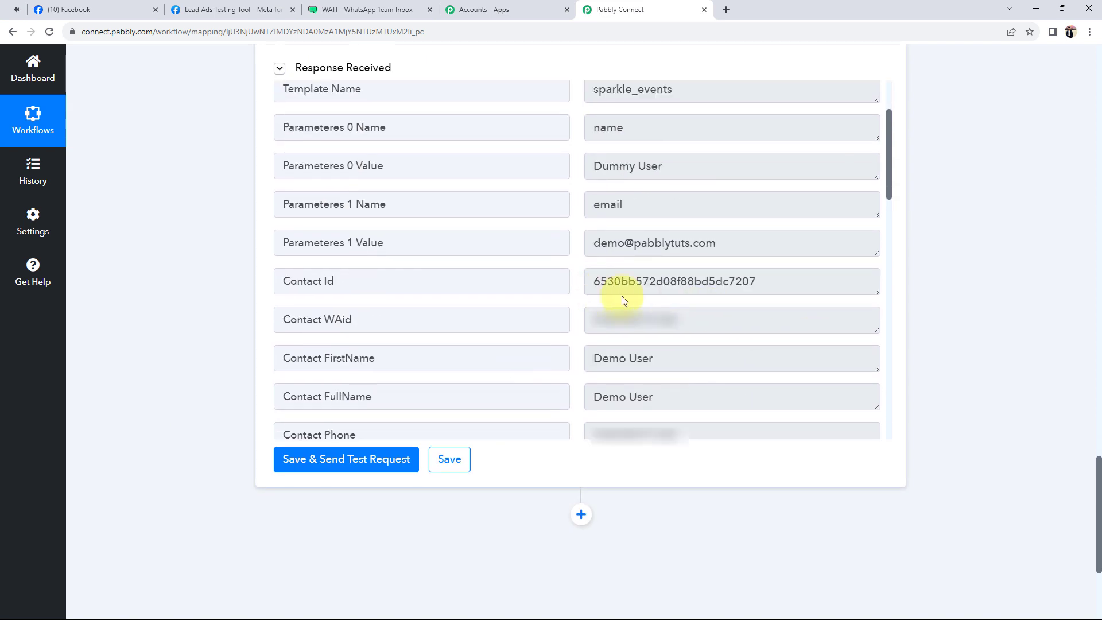
left_click_drag(767, 244, 585, 243)
left_click_drag(664, 198, 566, 206)
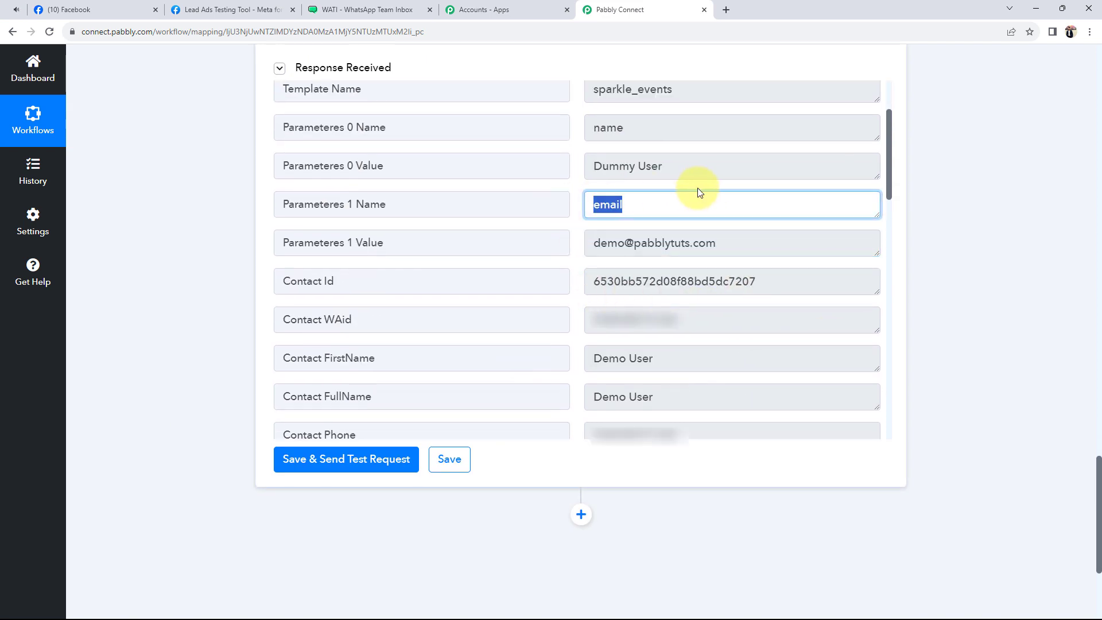
left_click_drag(701, 167, 601, 166)
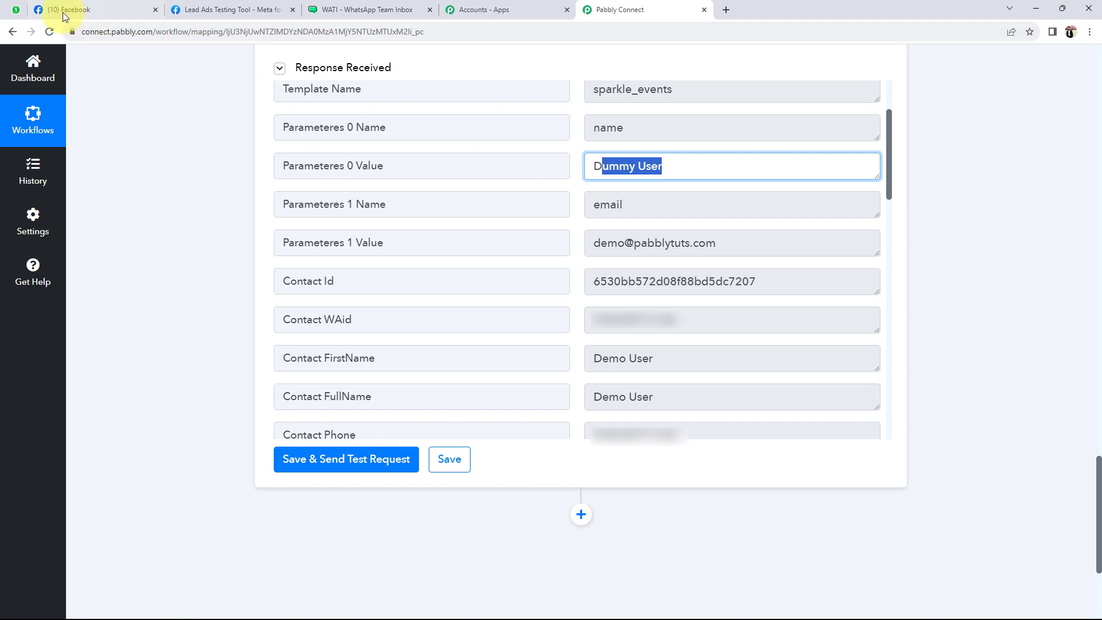
left_click(15, 10)
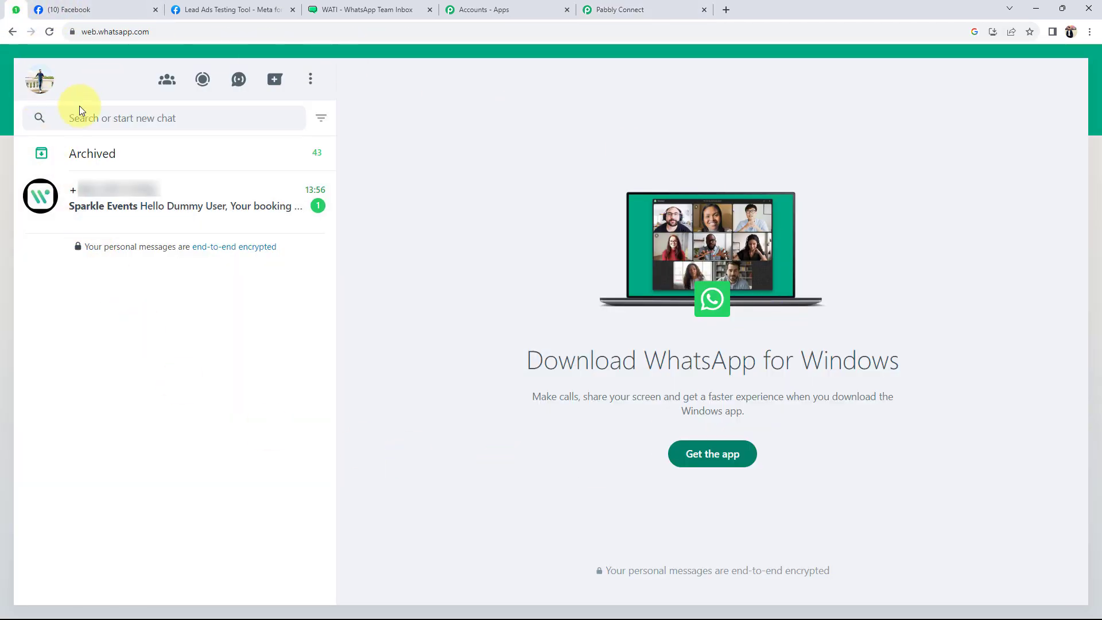
Read the Sparkle Events booking confirmation for Dummy User, then return to the Pabbly workflow's top
left_click(172, 201)
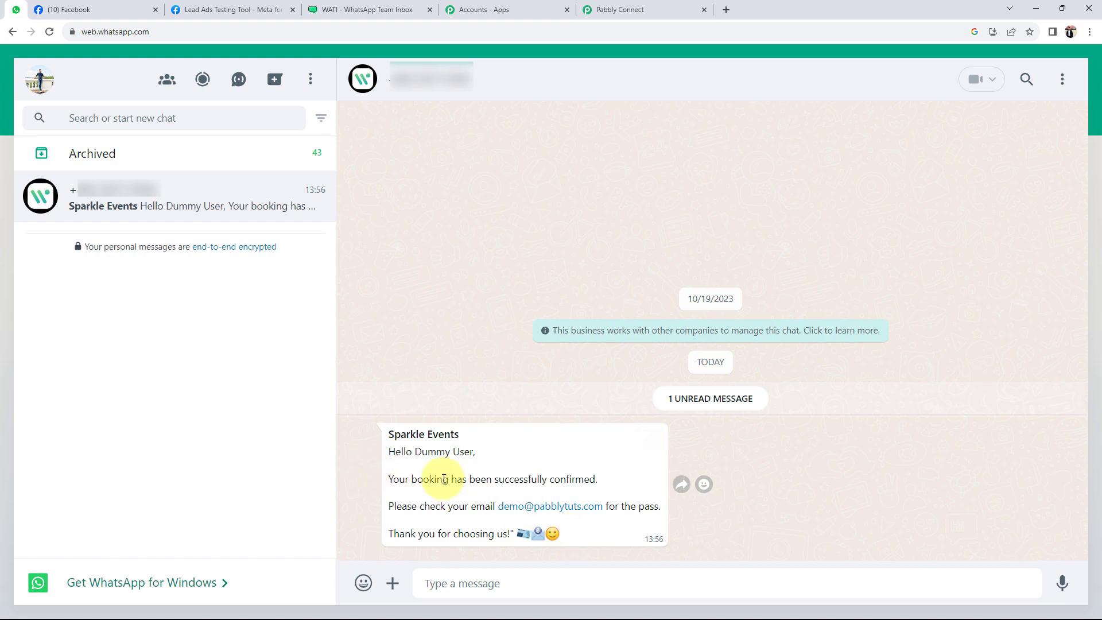
left_click(625, 9)
scroll(142, 402, "up", 7)
scroll(143, 399, "up", 15)
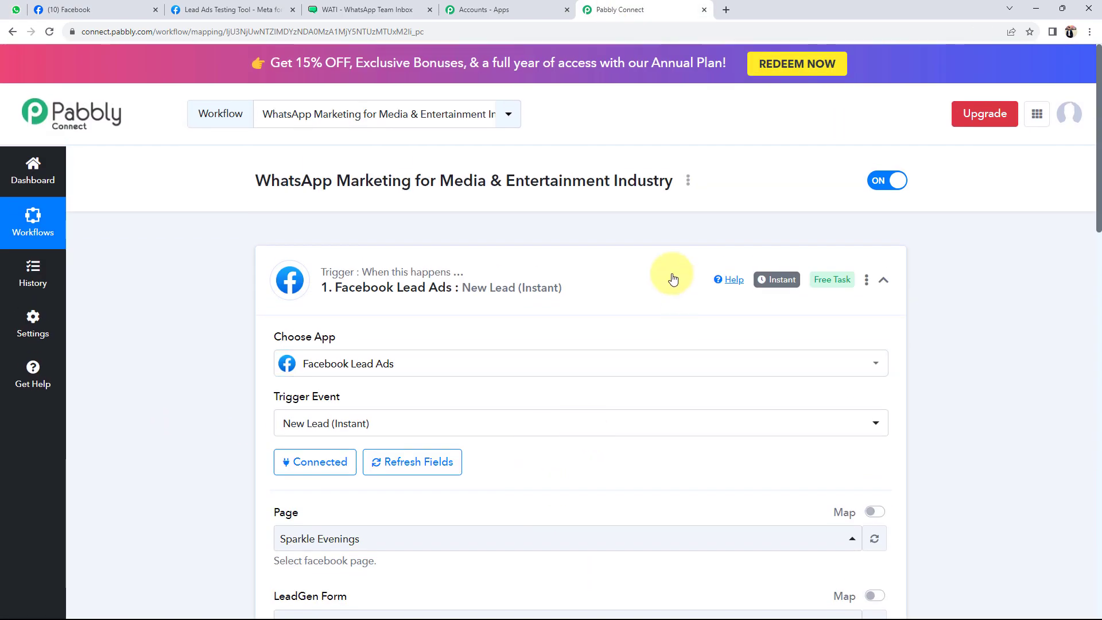
Collapse the Facebook Lead Ads trigger card, then go to the Lead Ads Testing Tool tab
left_click(675, 273)
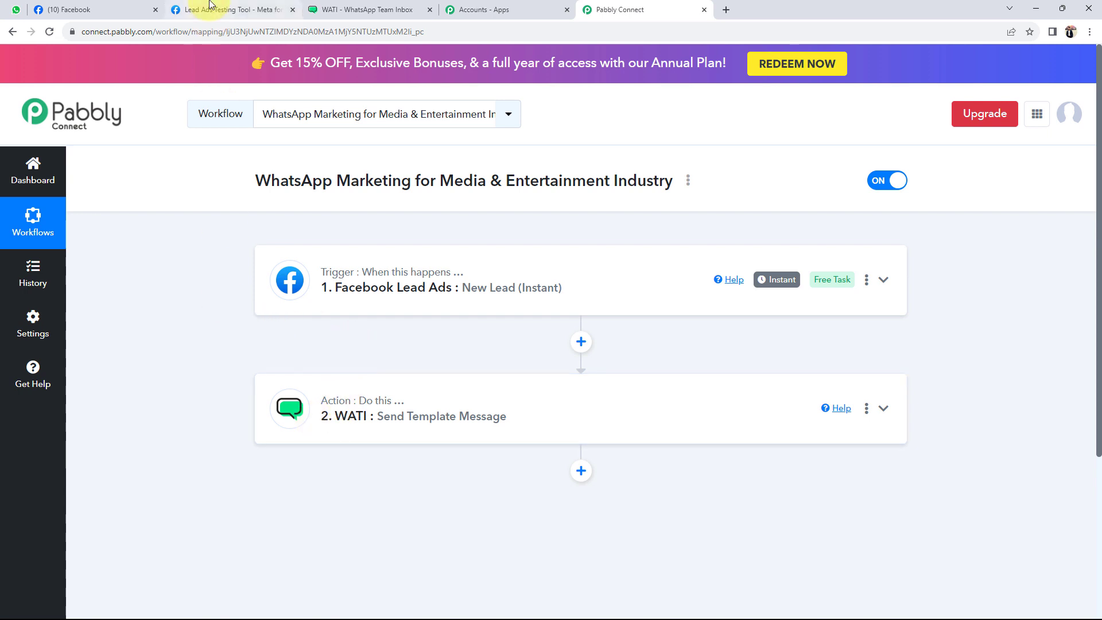
left_click(216, 9)
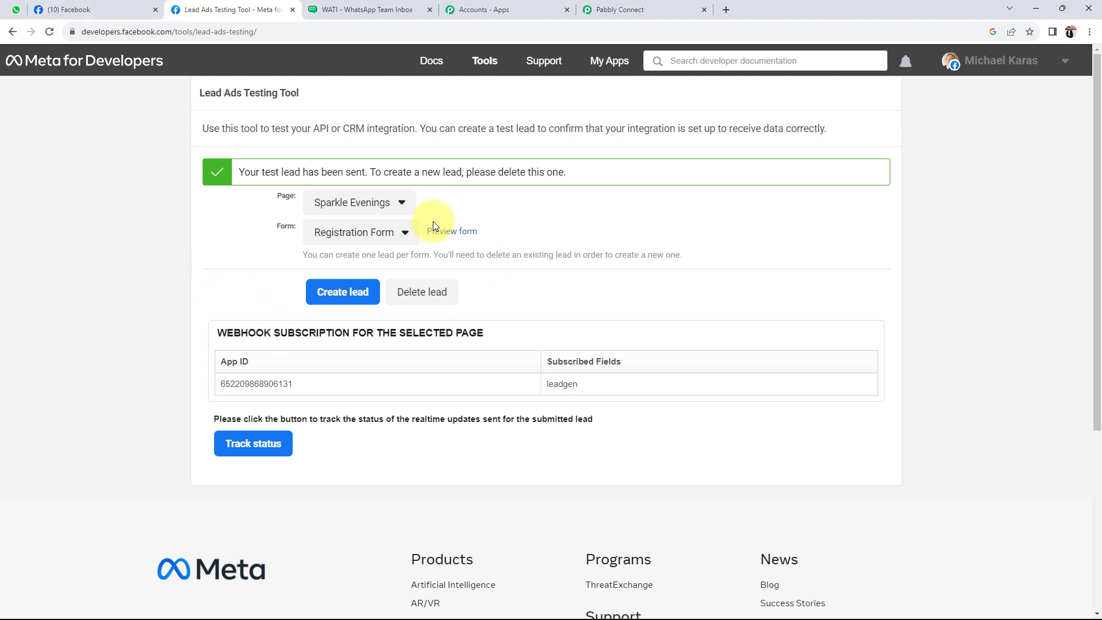
Delete the existing test lead in the Lead Ads Testing Tool
left_click(419, 295)
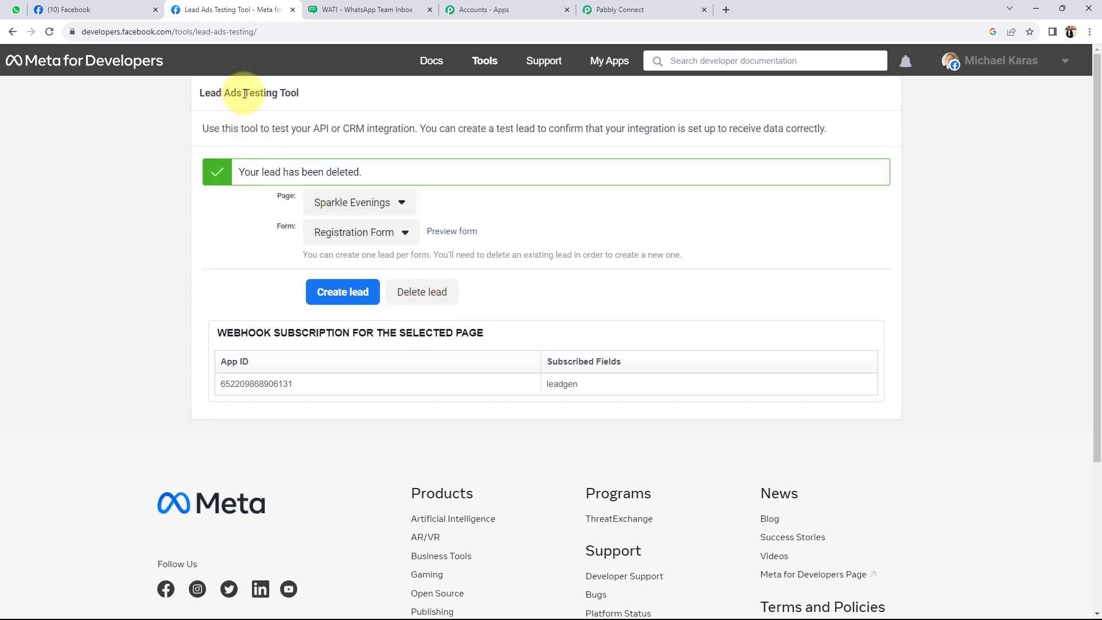
left_click_drag(244, 92, 304, 98)
left_click(156, 268)
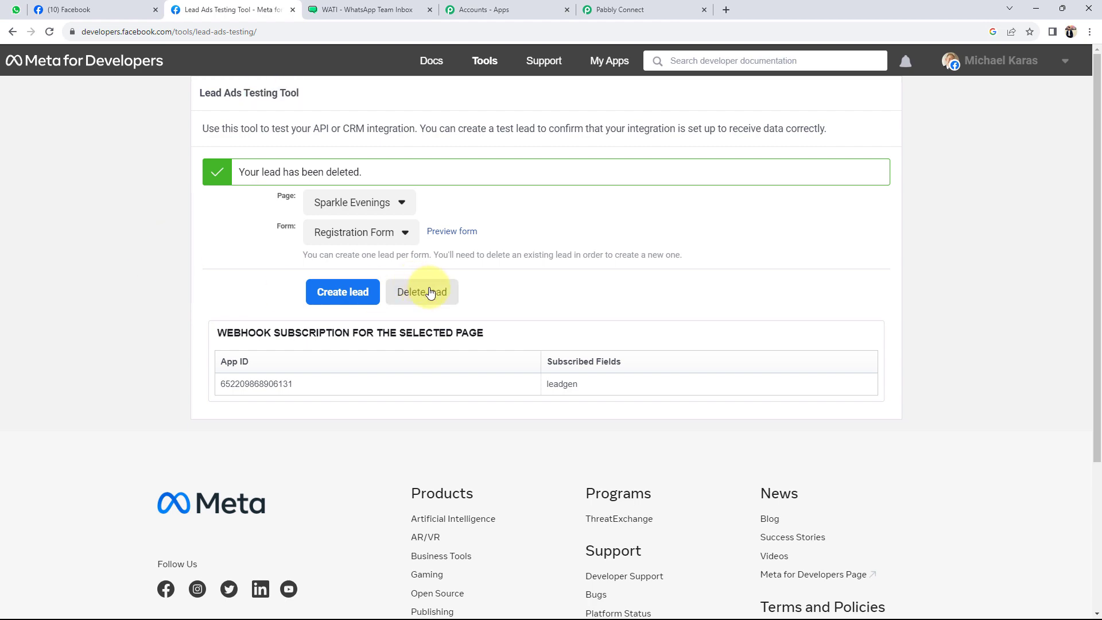
Preview the form and fill in age range 18-25 and a new contact number
left_click(453, 232)
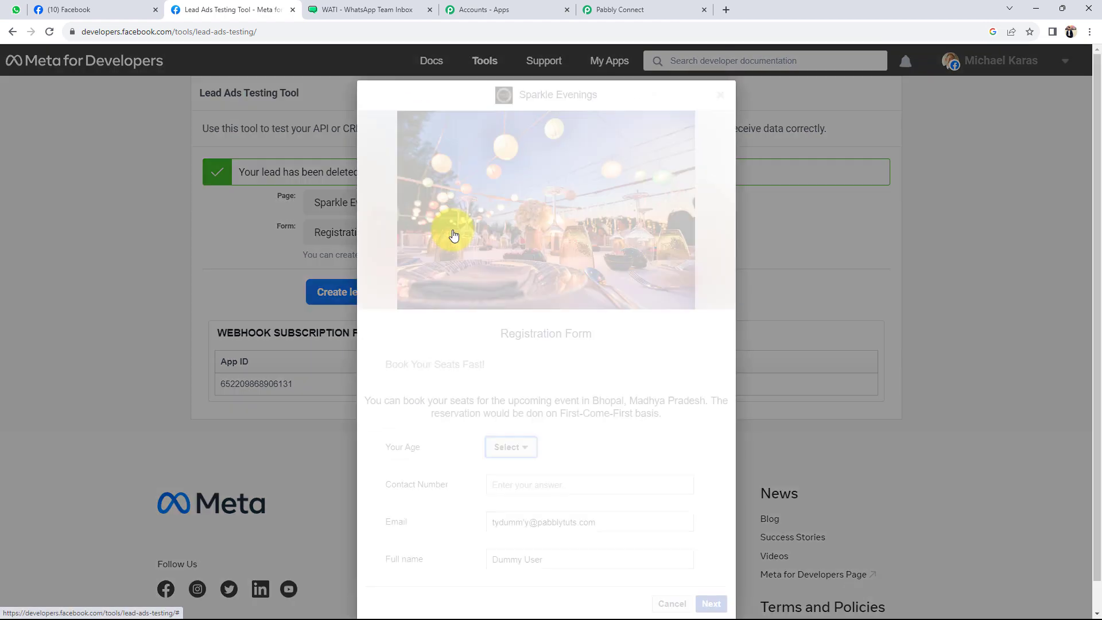
left_click(511, 447)
left_click(509, 479)
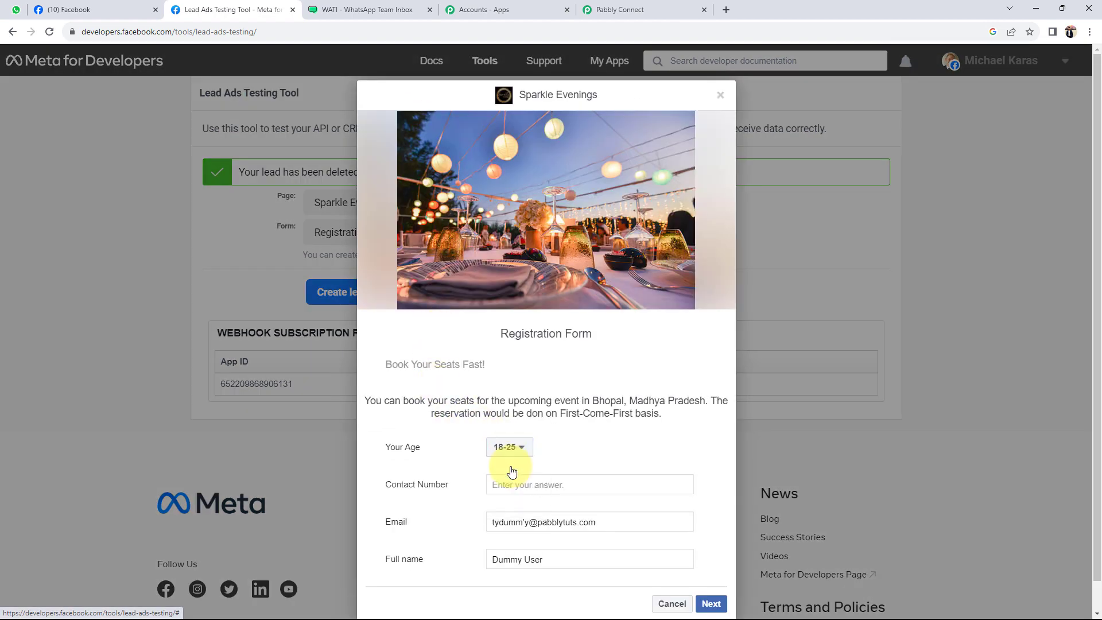
left_click(507, 485)
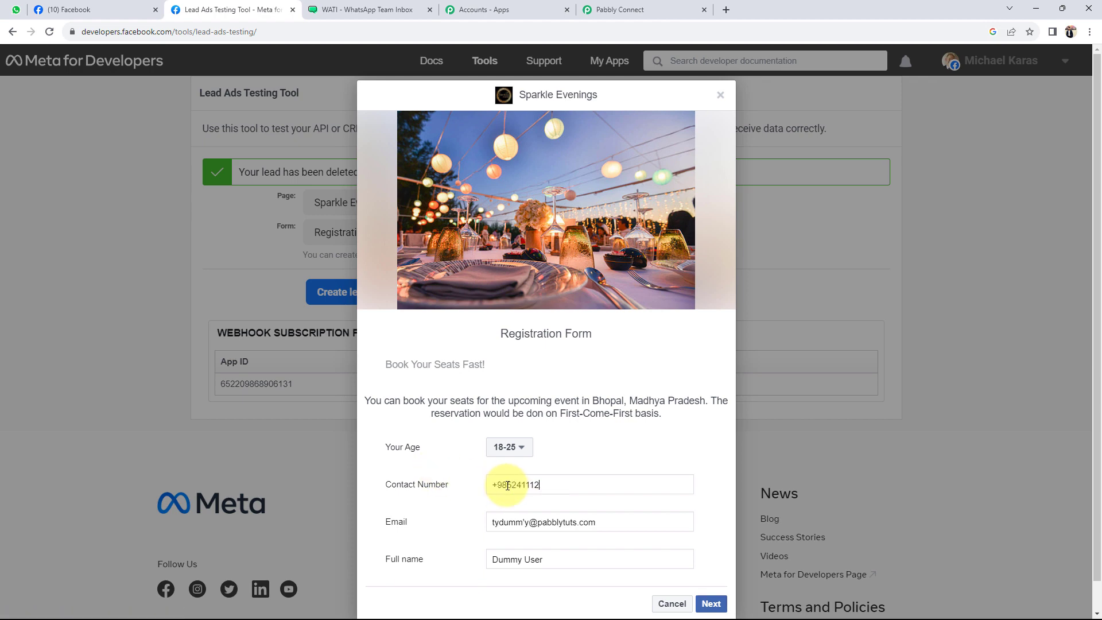
Change the email's name part to 'test' and enter a new full name, then submit the lead
left_click_drag(528, 523, 463, 524)
type("test")
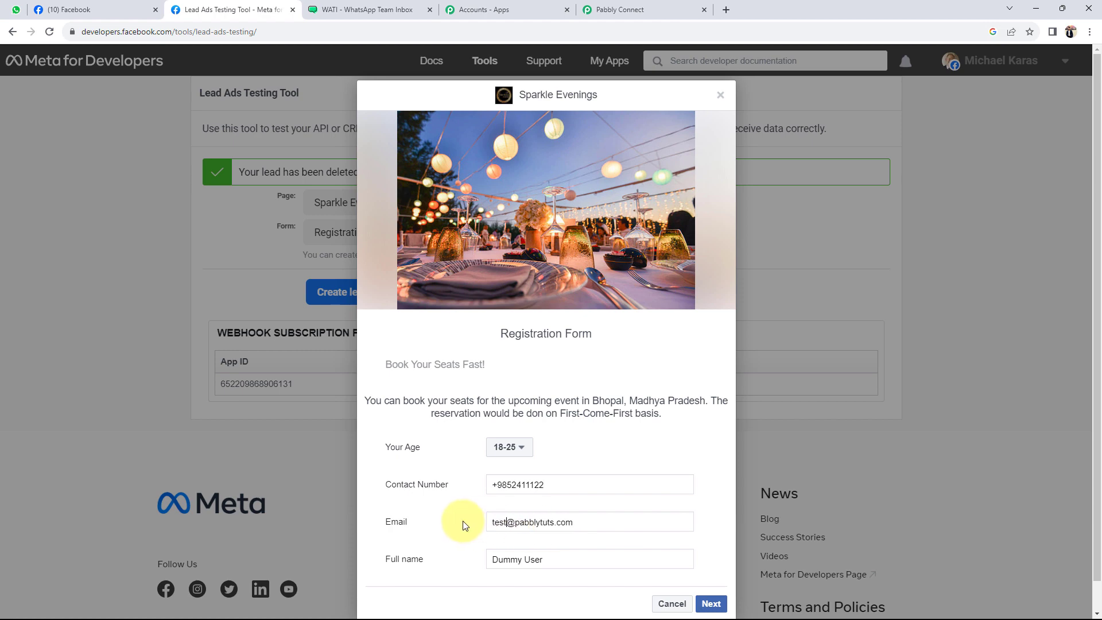
left_click_drag(546, 560, 451, 556)
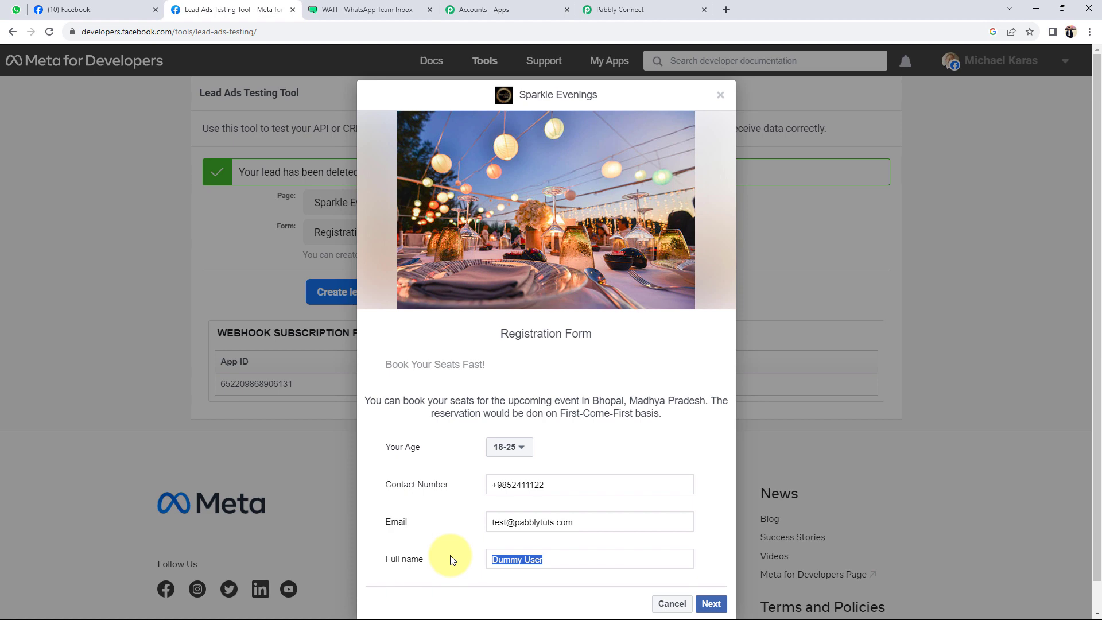
scroll(503, 551, "down", 1)
type("Test Uswe")
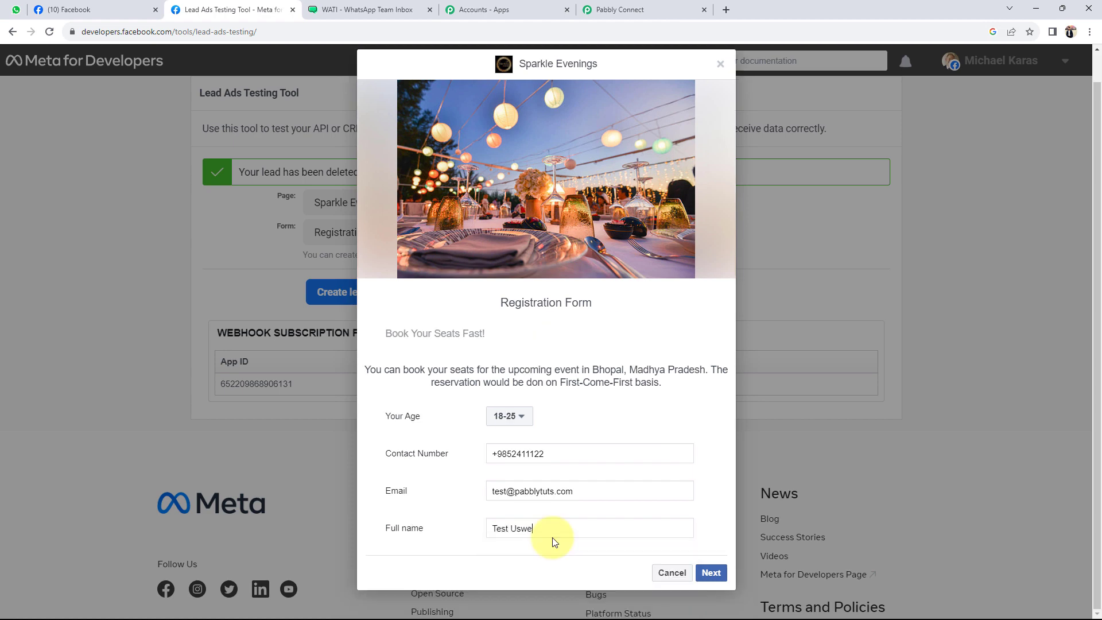
key("BackSpace")
key("BackSpace")
type("er")
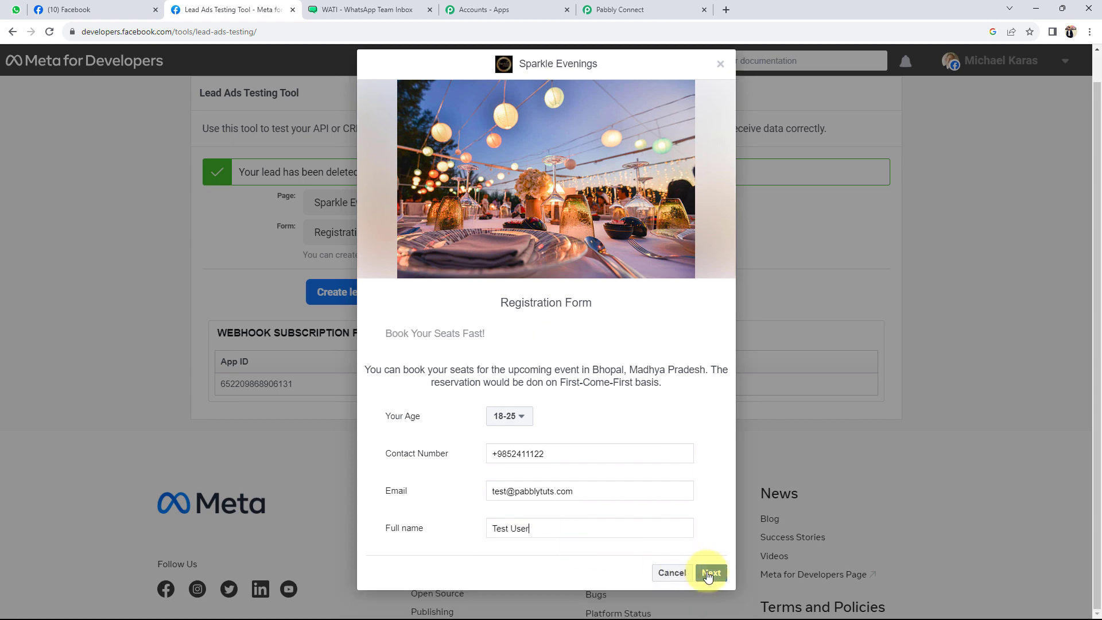
left_click(709, 573)
left_click(709, 435)
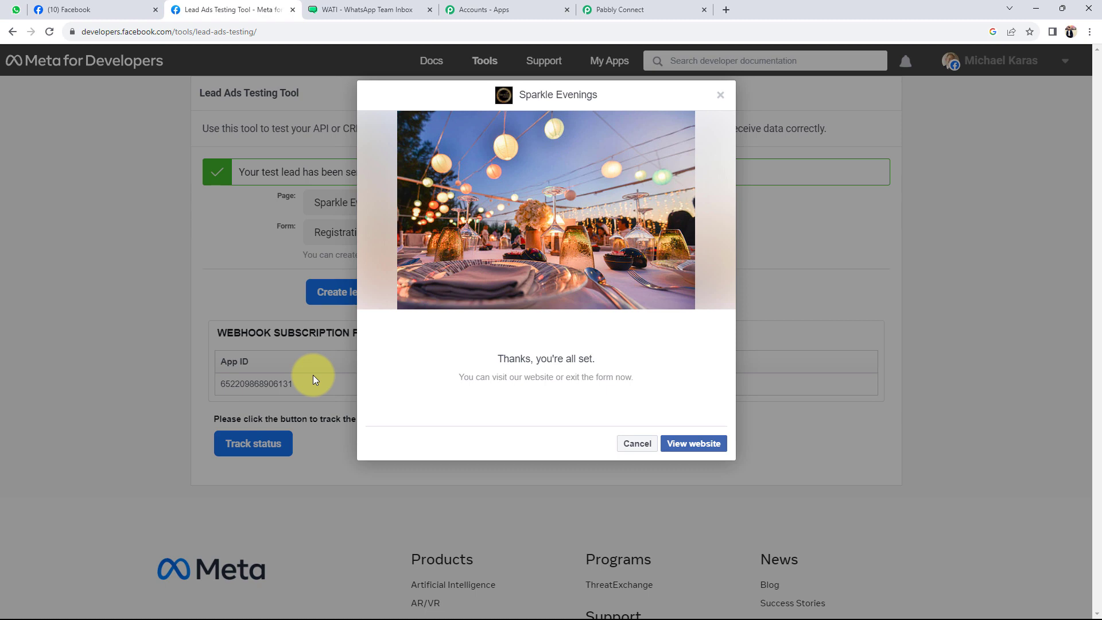
left_click(636, 444)
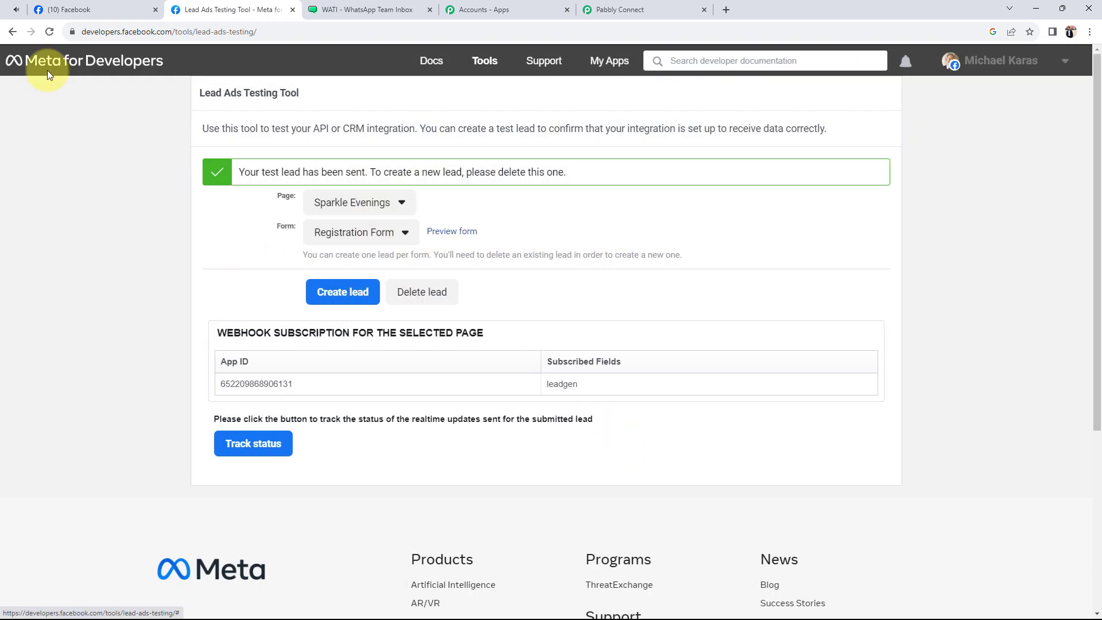
Check WhatsApp Web for the new Sparkle Events booking confirmation, then return to Pabbly Connect
left_click(16, 9)
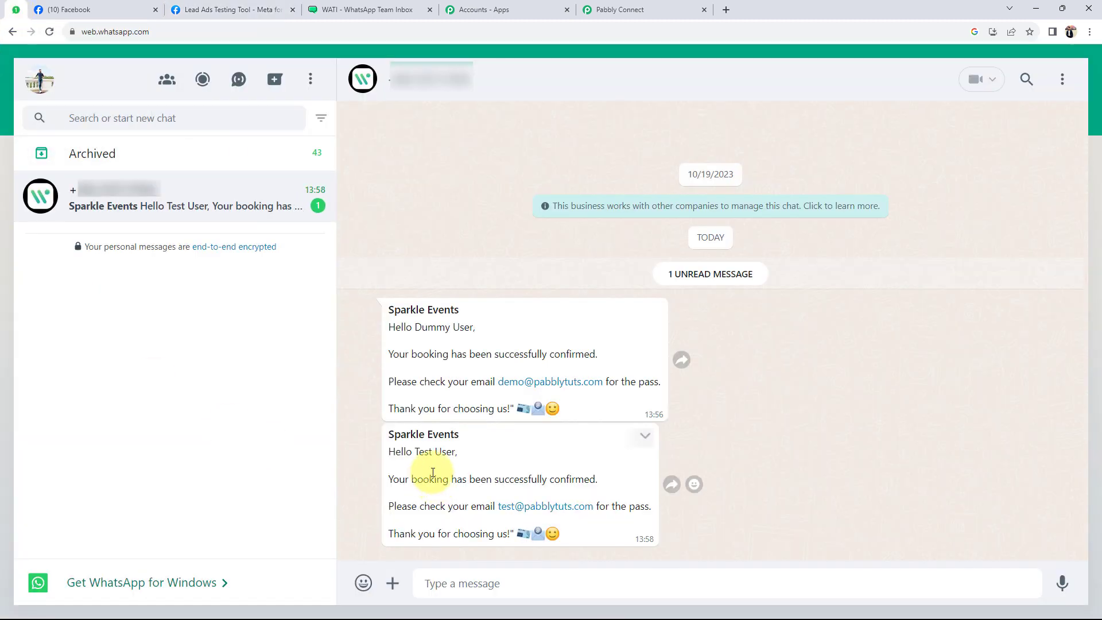
left_click_drag(412, 453, 447, 454)
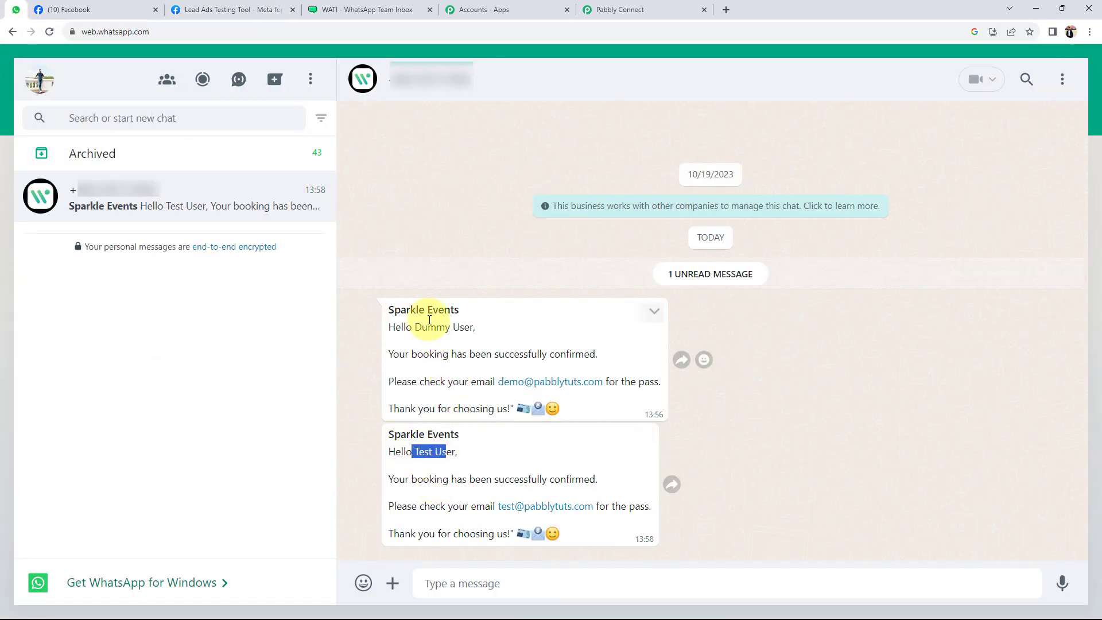
left_click(458, 461)
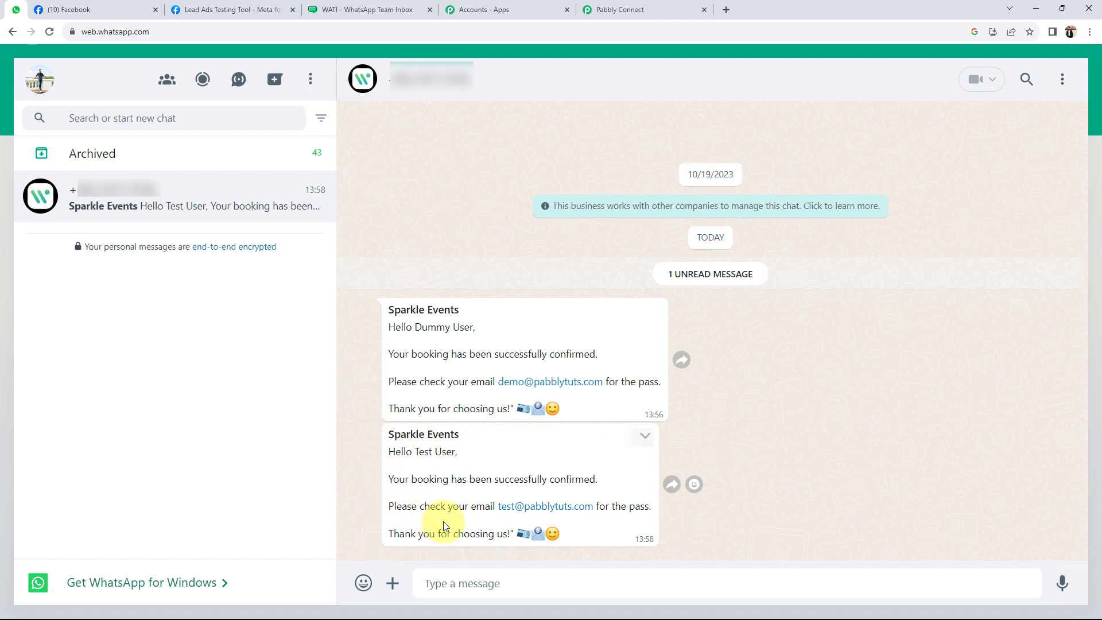
left_click(617, 10)
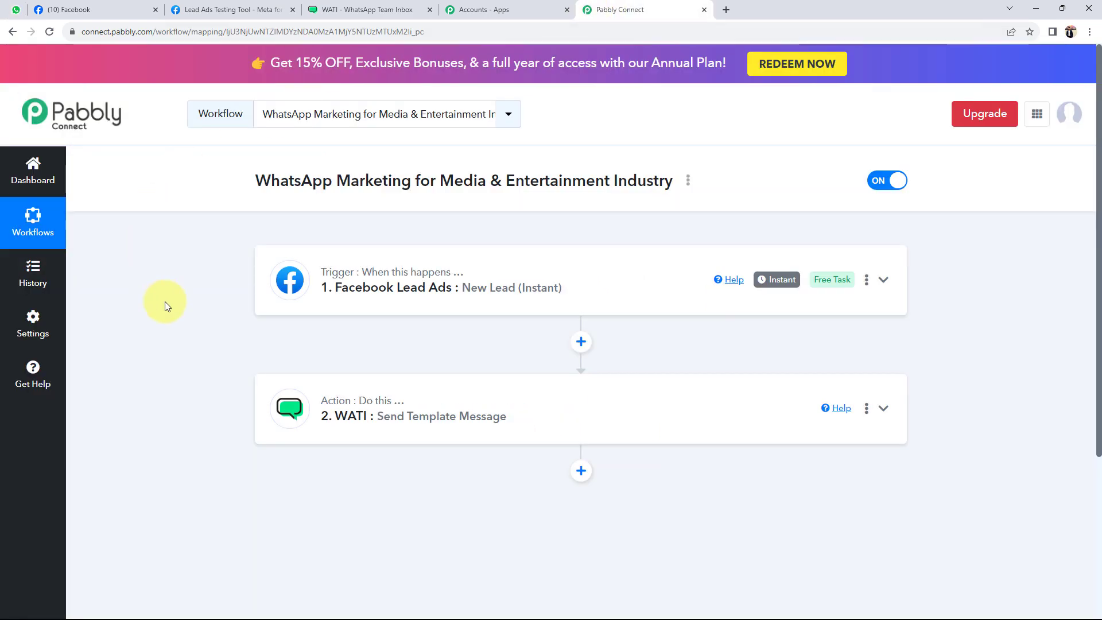